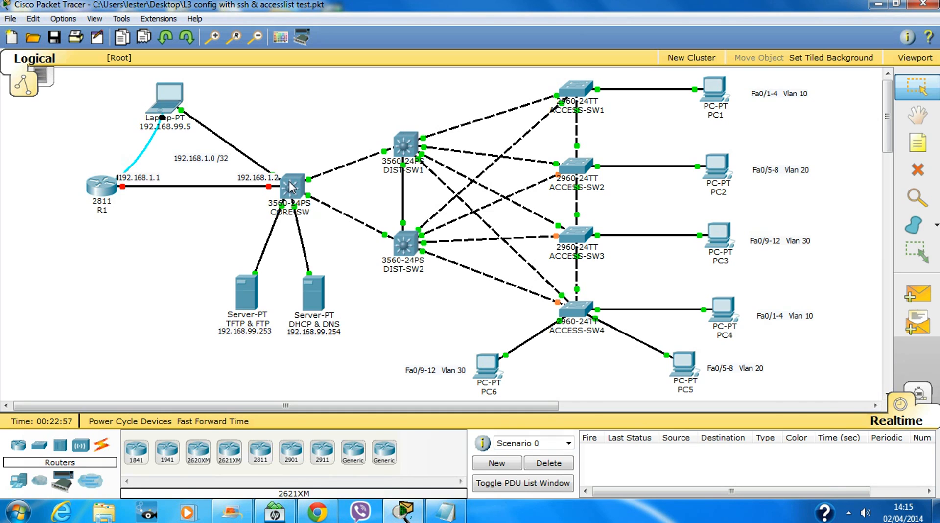
In DIST-SW1's CLI, exit configuration mode and page through the full 'show run' output.
{"action": "mouse_move", "coordinate": [289, 181]}
{"action": "mouse_move", "coordinate": [292, 195]}
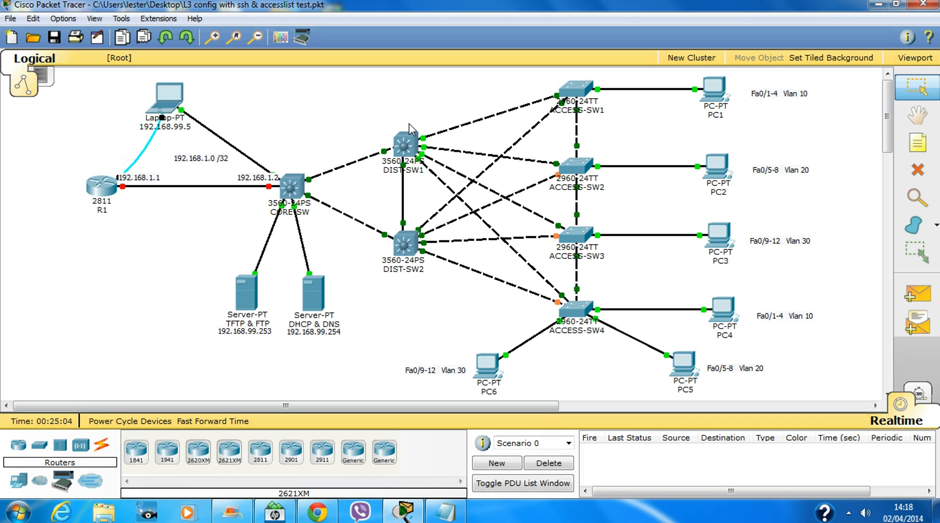
{"action": "left_click", "coordinate": [408, 147]}
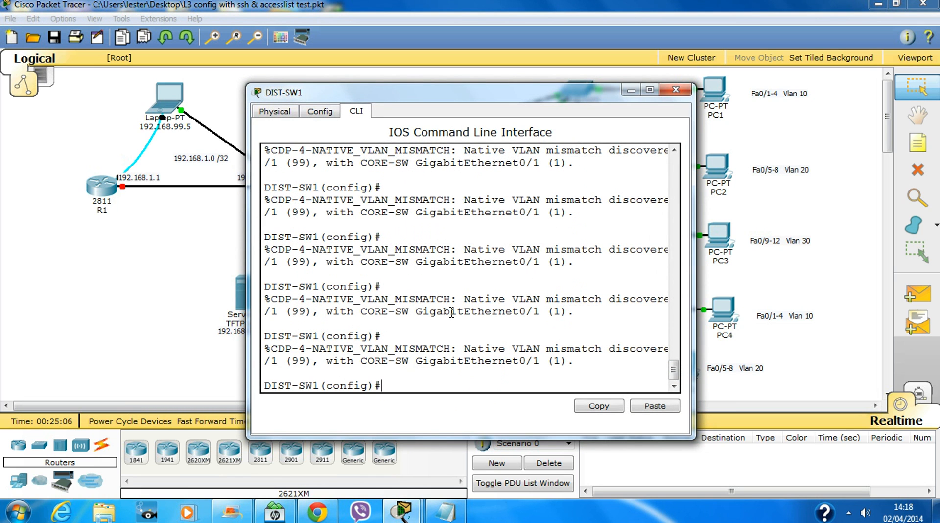
{"action": "key", "text": "Return"}
{"action": "key", "text": "Return"}
{"action": "key", "text": "Return"}
{"action": "key", "text": "Return"}
{"action": "key", "text": "Return"}
{"action": "key", "text": "Return"}
{"action": "key", "text": "Return"}
{"action": "key", "text": "Return"}
{"action": "key", "text": "Return"}
{"action": "key", "text": "Return"}
{"action": "key", "text": "Return"}
{"action": "key", "text": "Return"}
{"action": "key", "text": "Return"}
{"action": "key", "text": "Return"}
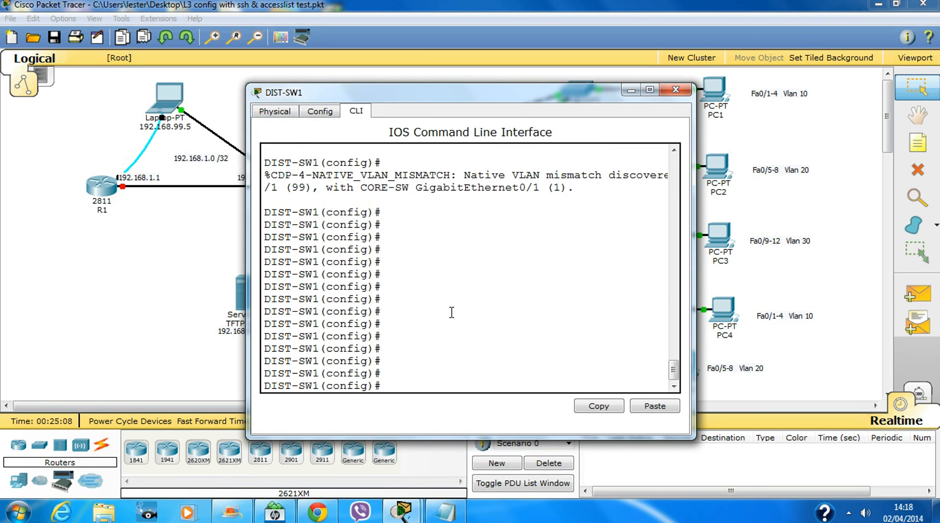
{"action": "key", "text": "ctrl+z"}
{"action": "key", "text": "Return"}
{"action": "key", "text": "Return"}
{"action": "key", "text": "Return"}
{"action": "key", "text": "Return"}
{"action": "key", "text": "Return"}
{"action": "key", "text": "Return"}
{"action": "key", "text": "Return"}
{"action": "key", "text": "Return"}
{"action": "key", "text": "Return"}
{"action": "key", "text": "Return"}
{"action": "key", "text": "Return"}
{"action": "key", "text": "Return"}
{"action": "key", "text": "Return"}
{"action": "key", "text": "Return"}
{"action": "key", "text": "Return"}
{"action": "key", "text": "Return"}
{"action": "key", "text": "Return"}
{"action": "key", "text": "Return"}
{"action": "key", "text": "Return"}
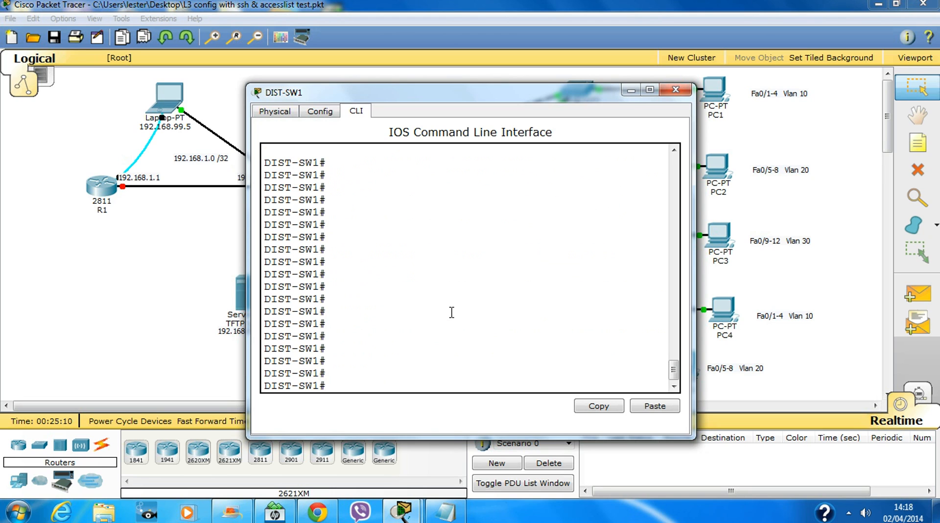
{"action": "key", "text": "Return"}
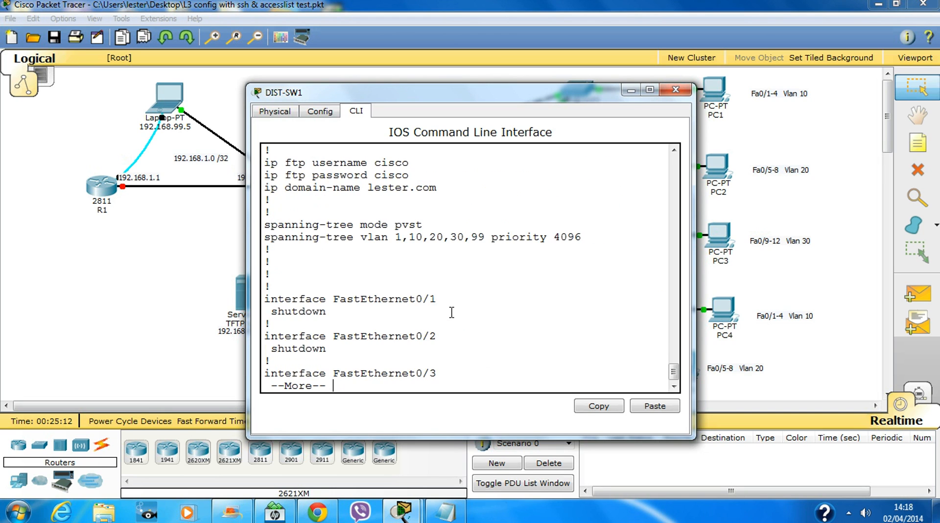
{"action": "key", "text": "space"}
{"action": "key", "text": "space"}
{"action": "key", "text": "space"}
{"action": "key", "text": "space"}
{"action": "key", "text": "space"}
{"action": "key", "text": "space"}
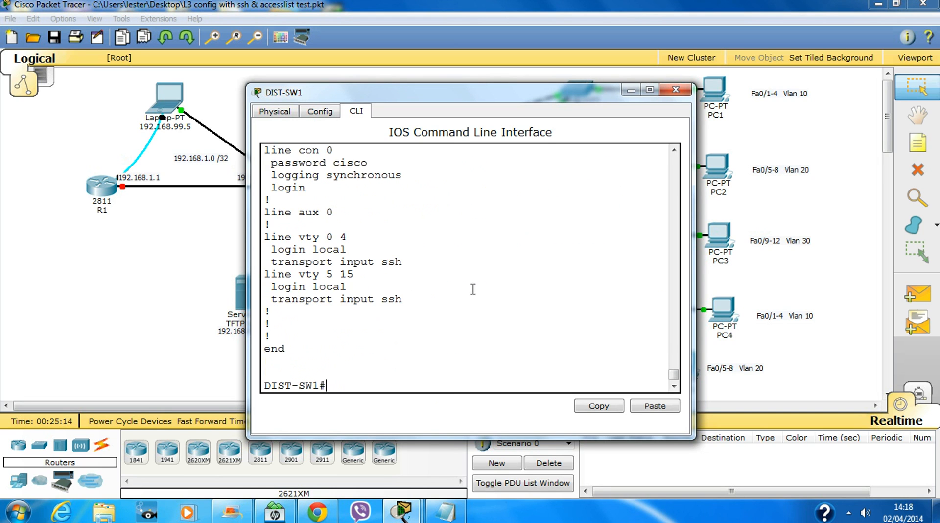
Maximize the DIST-SW1 window and highlight the native VLAN 99-versus-1 mismatch warning with CORE-SW.
{"action": "left_click", "coordinate": [649, 90]}
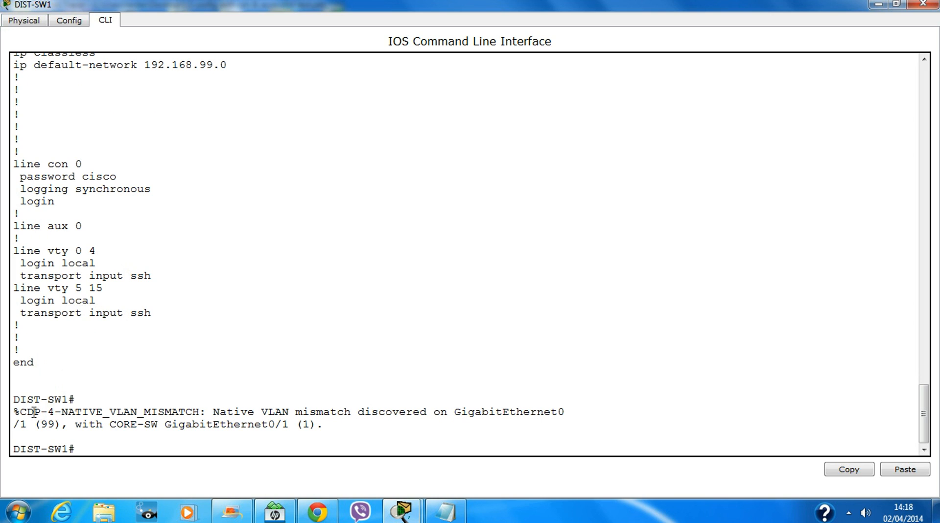
{"action": "left_click_drag", "start_coordinate": [27, 411], "coordinate": [320, 437]}
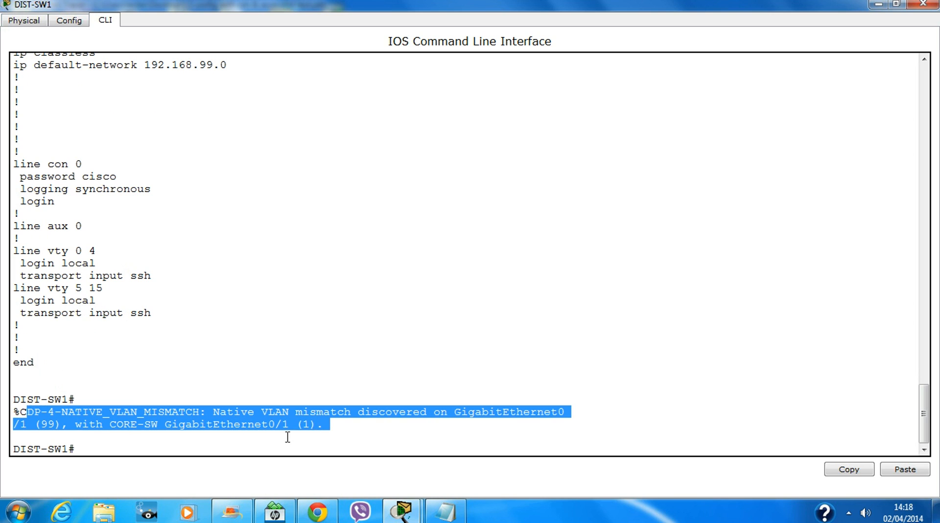
{"action": "left_click", "coordinate": [317, 434]}
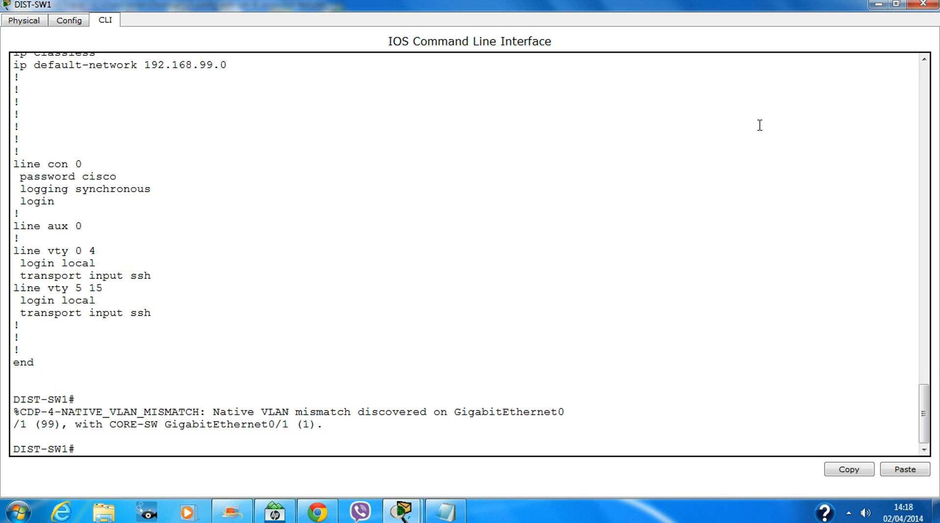
Minimize the DIST-SW1 window to view the topology, then restore it and review the output.
{"action": "left_click", "coordinate": [882, 4]}
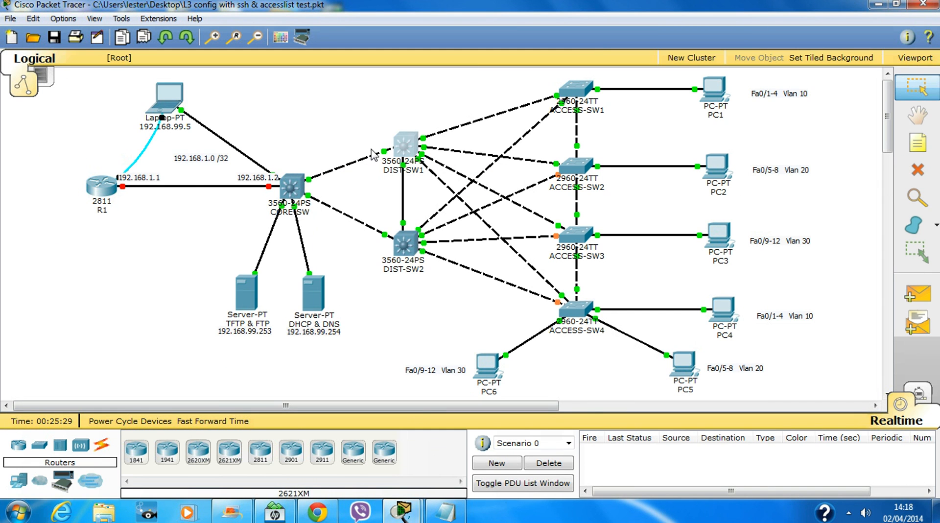
{"action": "mouse_move", "coordinate": [402, 512]}
{"action": "left_click", "coordinate": [470, 416]}
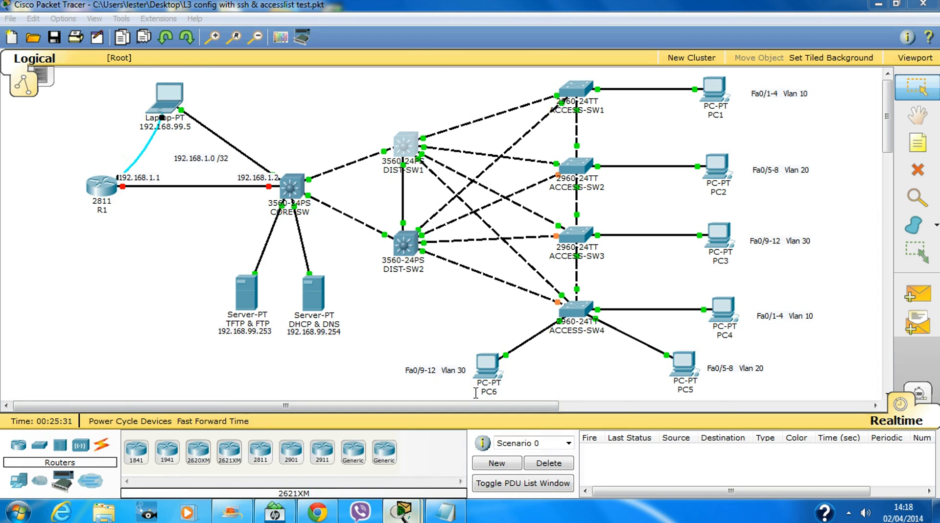
{"action": "scroll", "coordinate": [127, 347], "scroll_direction": "up", "scroll_amount": 2}
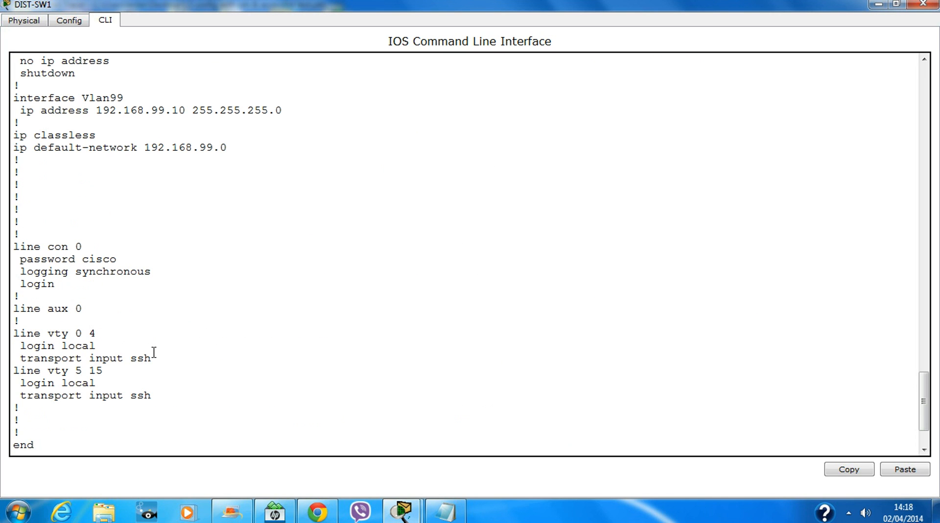
{"action": "scroll", "coordinate": [147, 338], "scroll_direction": "up", "scroll_amount": 3}
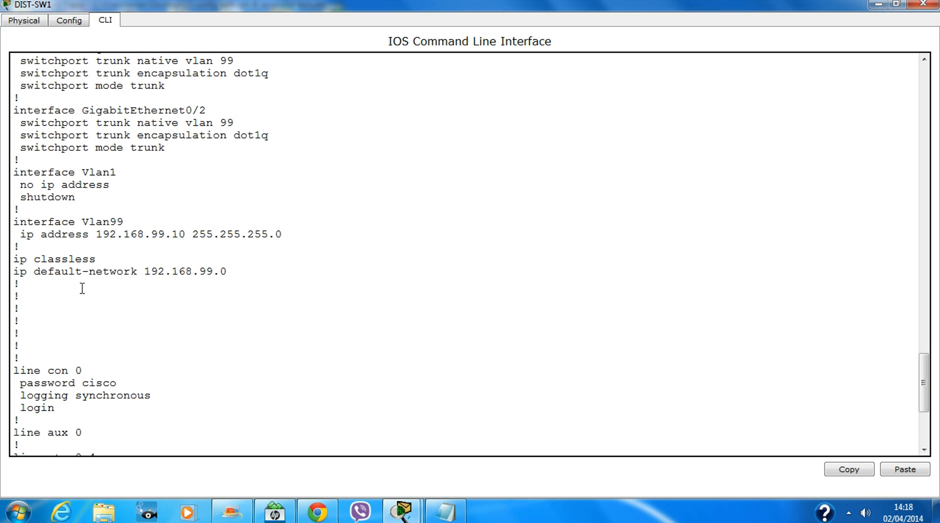
{"action": "scroll", "coordinate": [81, 285], "scroll_direction": "down", "scroll_amount": 6}
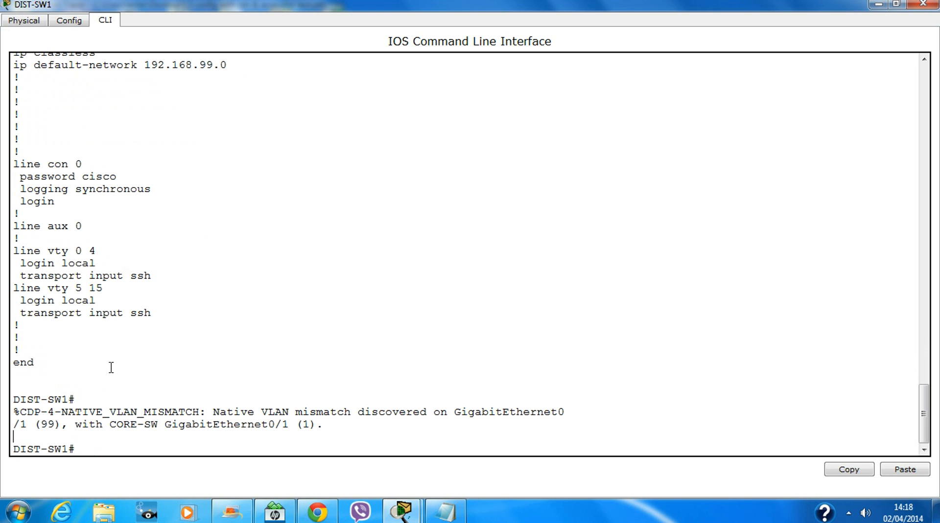
Run 'sh vlan' and highlight the active VLANs 10 Student's, 20 Faculty, 30 Management and 99 Admin.
{"action": "key", "text": "Return"}
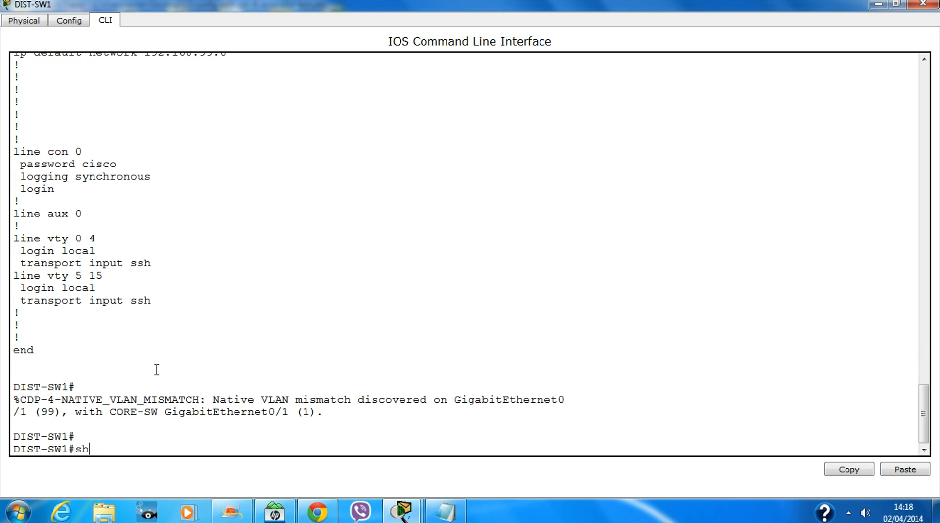
{"action": "type", "text": "sh vlan"}
{"action": "key", "text": "Return"}
{"action": "key", "text": "space"}
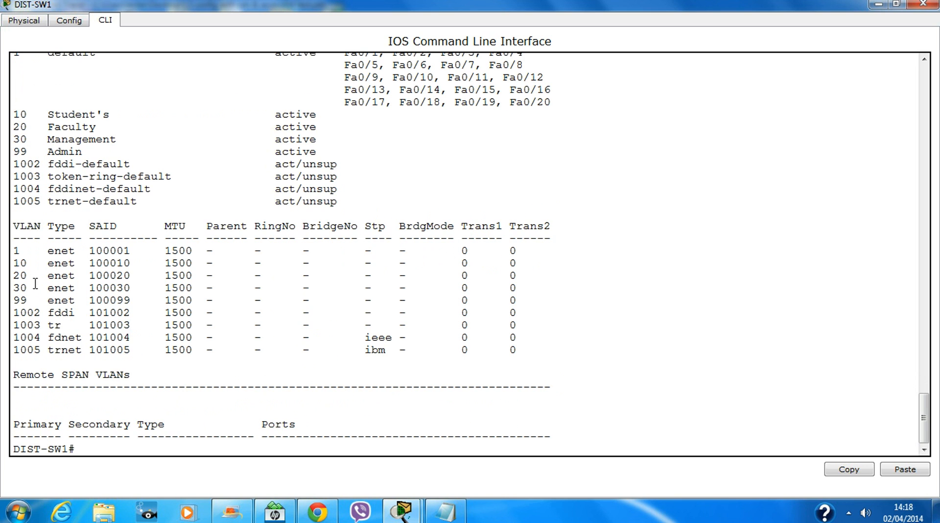
{"action": "scroll", "coordinate": [93, 229], "scroll_direction": "up", "scroll_amount": 1}
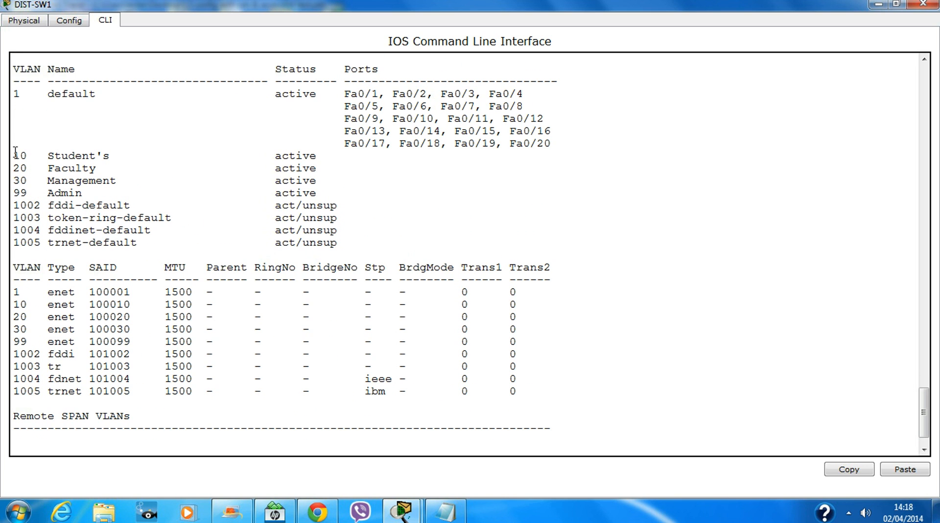
{"action": "left_click_drag", "start_coordinate": [14, 152], "coordinate": [103, 193]}
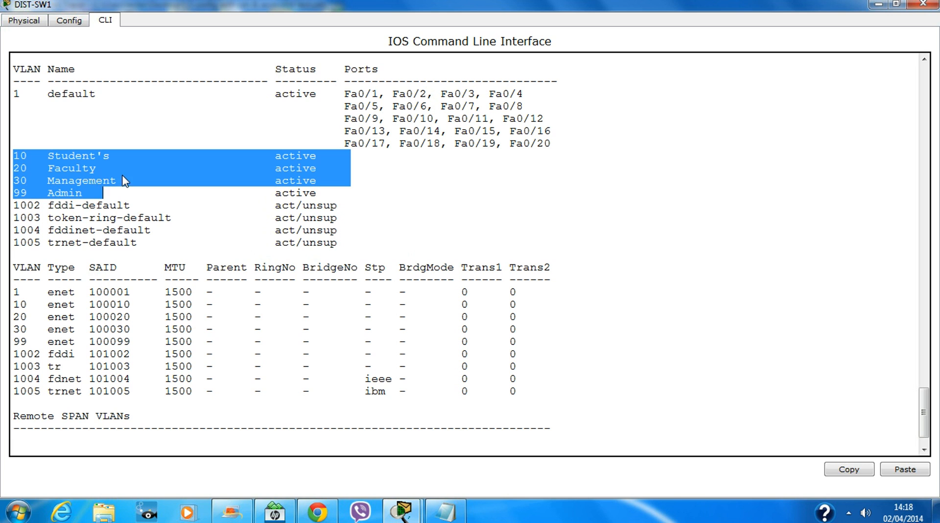
{"action": "scroll", "coordinate": [512, 249], "scroll_direction": "up", "scroll_amount": 15}
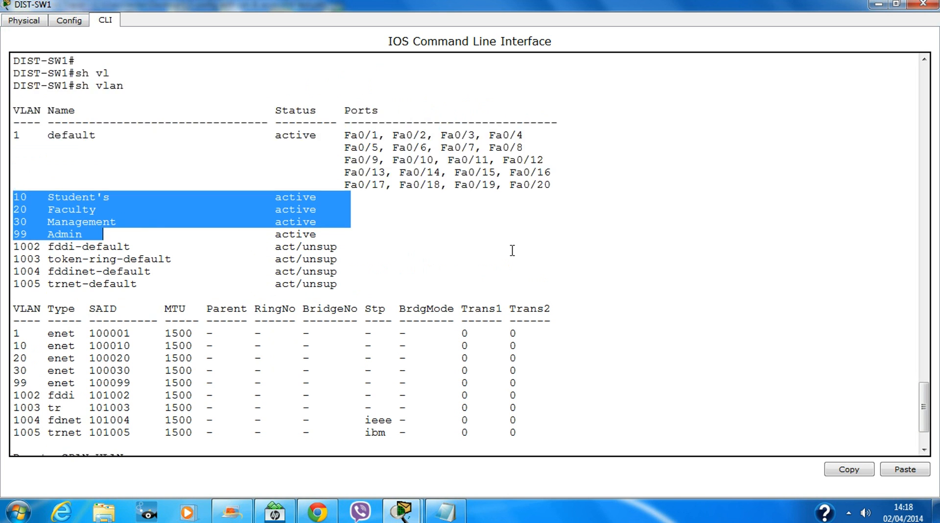
{"action": "scroll", "coordinate": [138, 300], "scroll_direction": "up", "scroll_amount": 6}
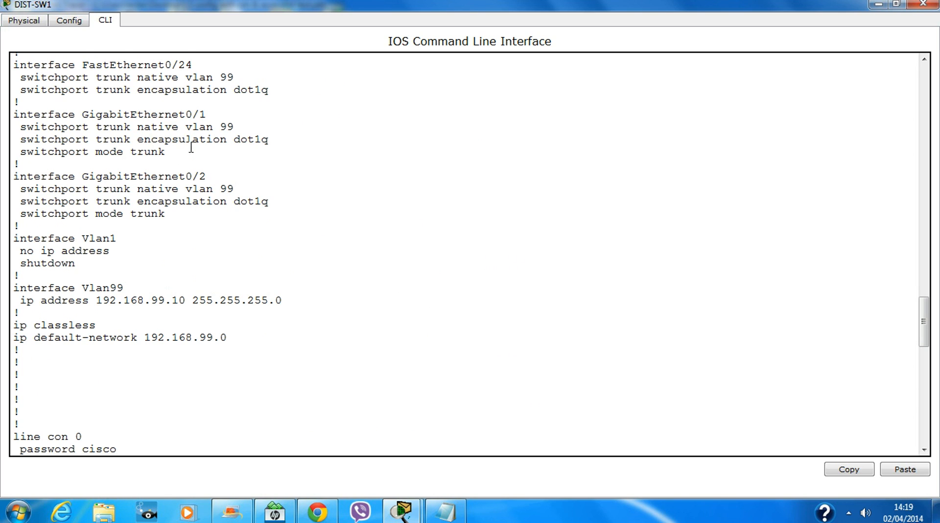
{"action": "scroll", "coordinate": [246, 238], "scroll_direction": "up", "scroll_amount": 1}
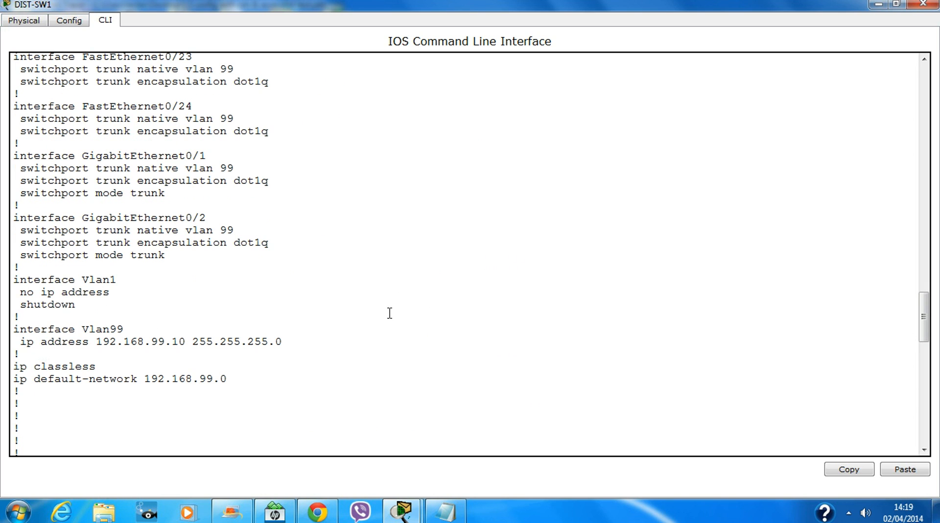
{"action": "scroll", "coordinate": [389, 313], "scroll_direction": "up", "scroll_amount": 1}
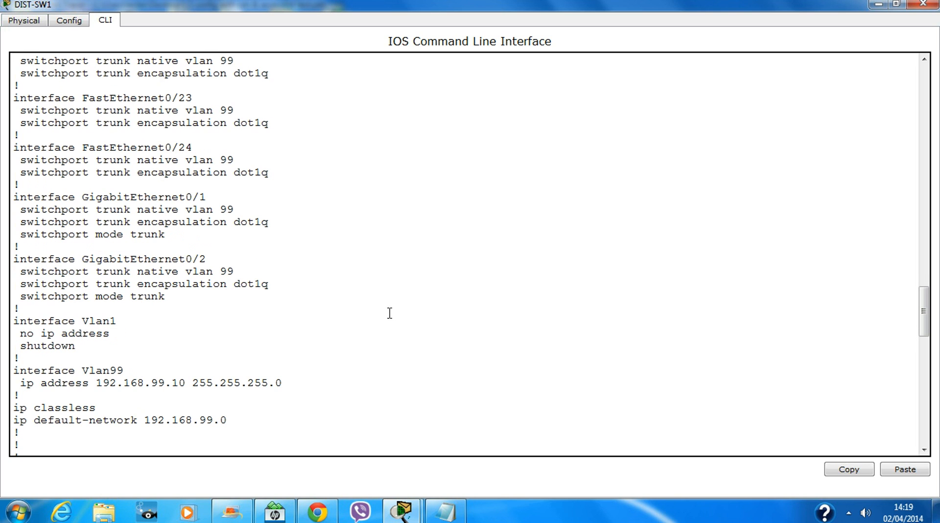
{"action": "scroll", "coordinate": [389, 312], "scroll_direction": "up", "scroll_amount": 2}
{"action": "scroll", "coordinate": [389, 313], "scroll_direction": "up", "scroll_amount": 3}
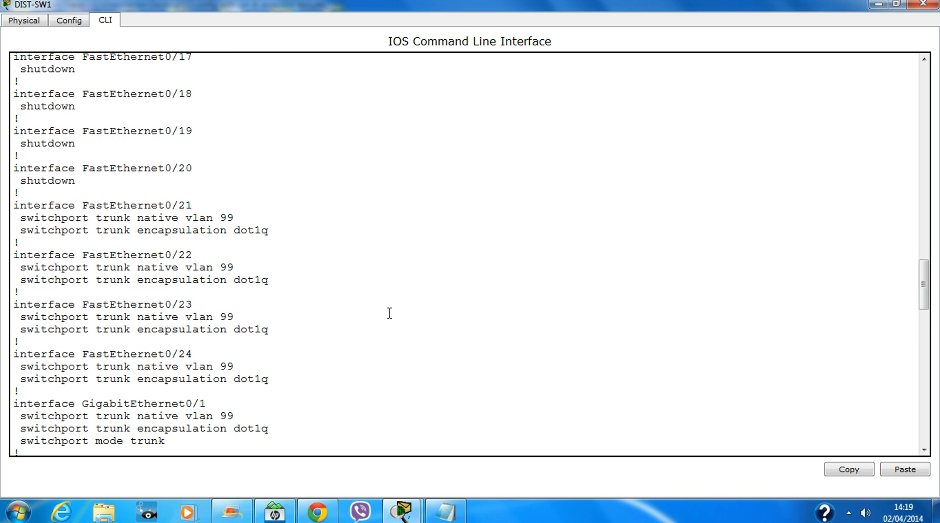
{"action": "scroll", "coordinate": [390, 313], "scroll_direction": "up", "scroll_amount": 13}
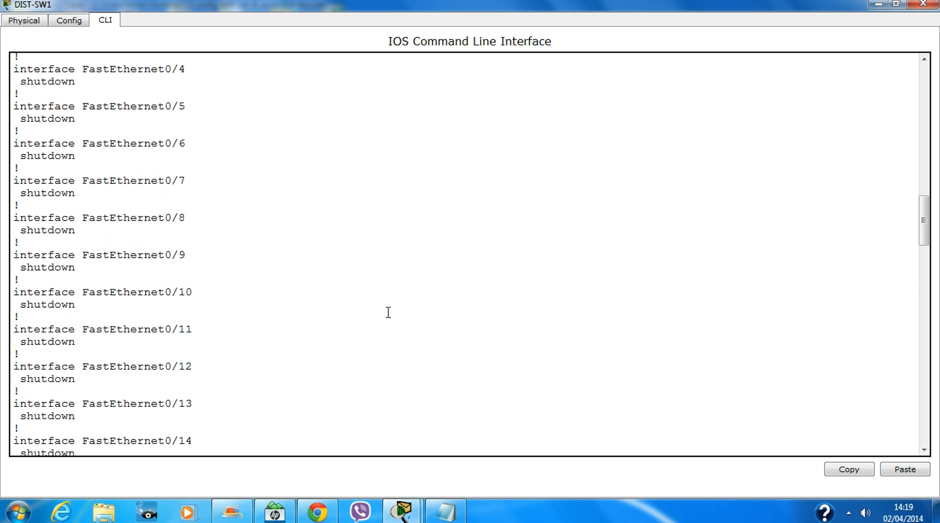
{"action": "scroll", "coordinate": [388, 312], "scroll_direction": "up", "scroll_amount": 8}
{"action": "scroll", "coordinate": [388, 309], "scroll_direction": "up", "scroll_amount": 1}
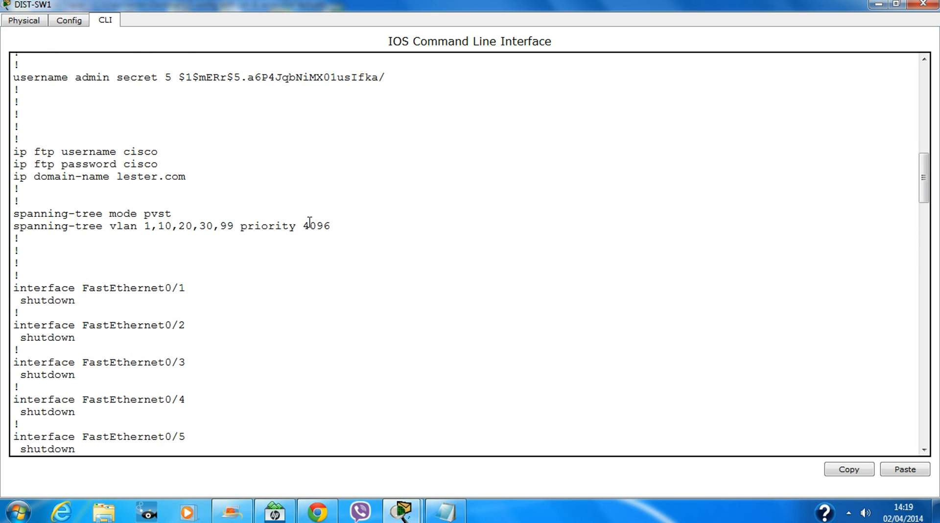
{"action": "left_click_drag", "start_coordinate": [338, 225], "coordinate": [305, 229]}
{"action": "left_click", "coordinate": [360, 242]}
{"action": "scroll", "coordinate": [314, 219], "scroll_direction": "up", "scroll_amount": 20}
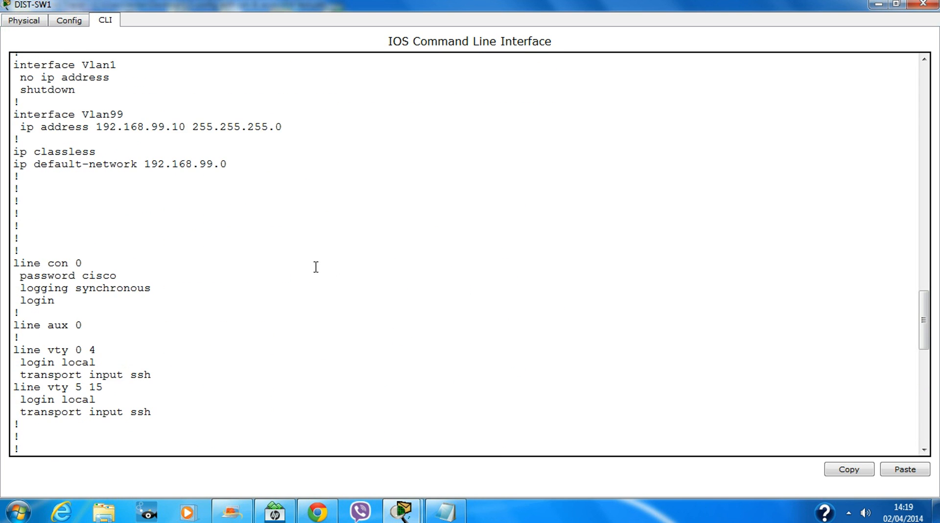
{"action": "scroll", "coordinate": [304, 244], "scroll_direction": "up", "scroll_amount": 20}
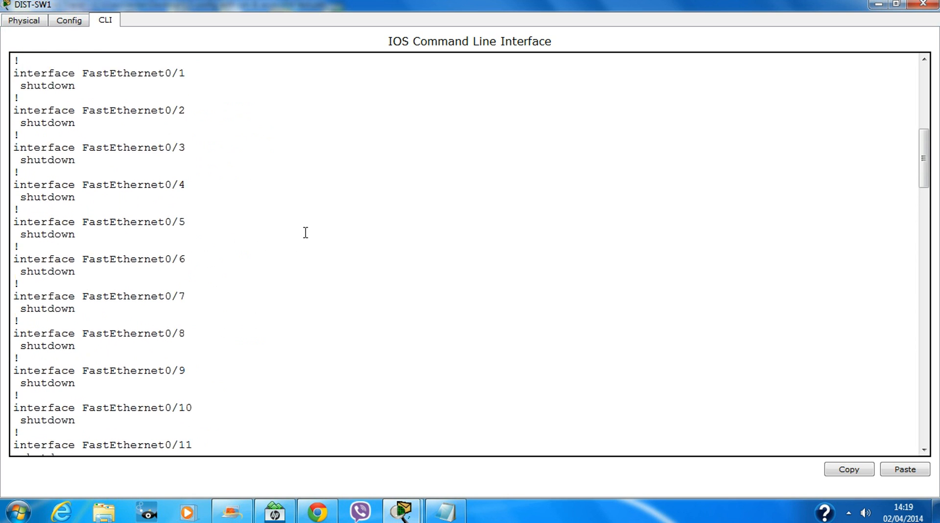
{"action": "scroll", "coordinate": [332, 243], "scroll_direction": "up", "scroll_amount": 2}
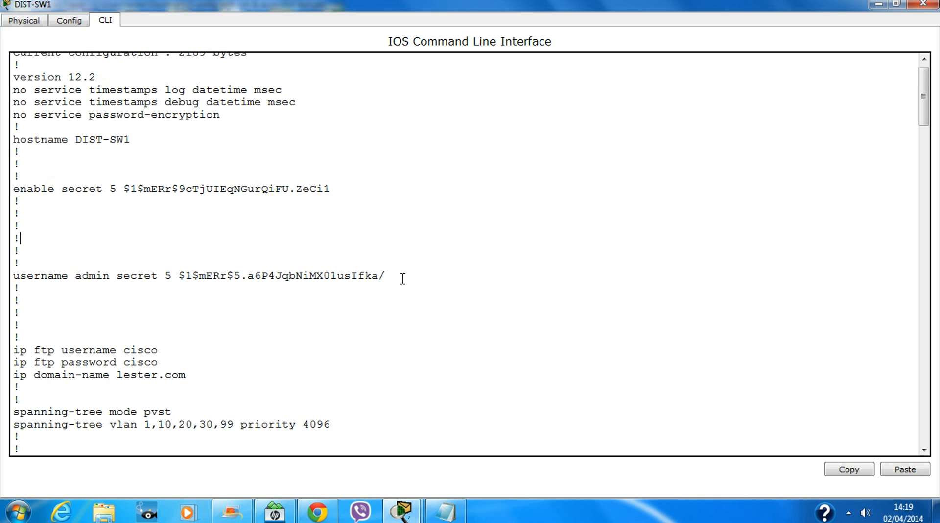
Close DIST-SW1's console and log into ACCESS-SW1's CLI in privileged mode.
{"action": "scroll", "coordinate": [583, 267], "scroll_direction": "up", "scroll_amount": 1}
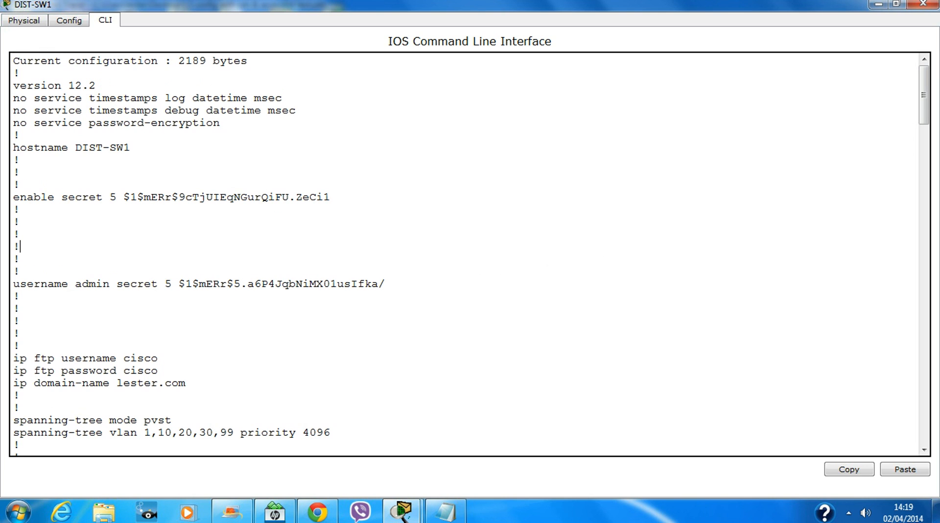
{"action": "left_click", "coordinate": [925, 5]}
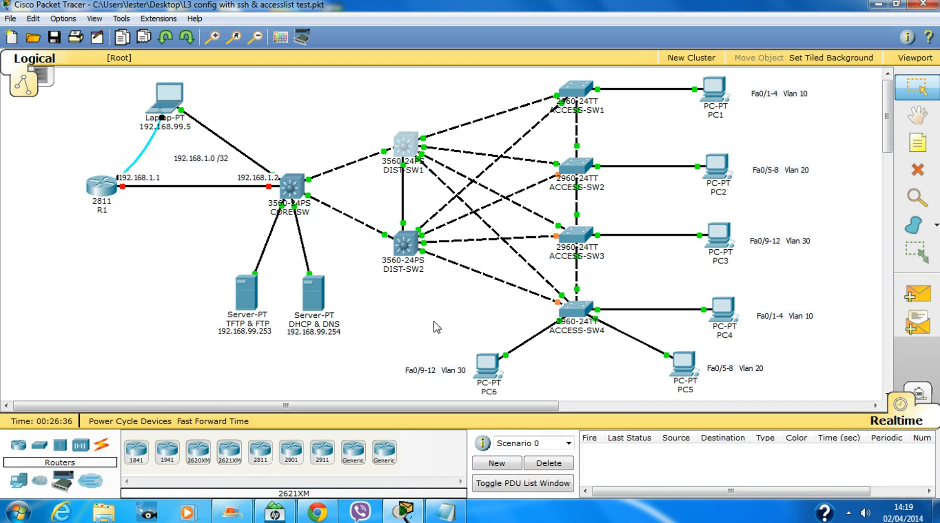
{"action": "left_click", "coordinate": [581, 100]}
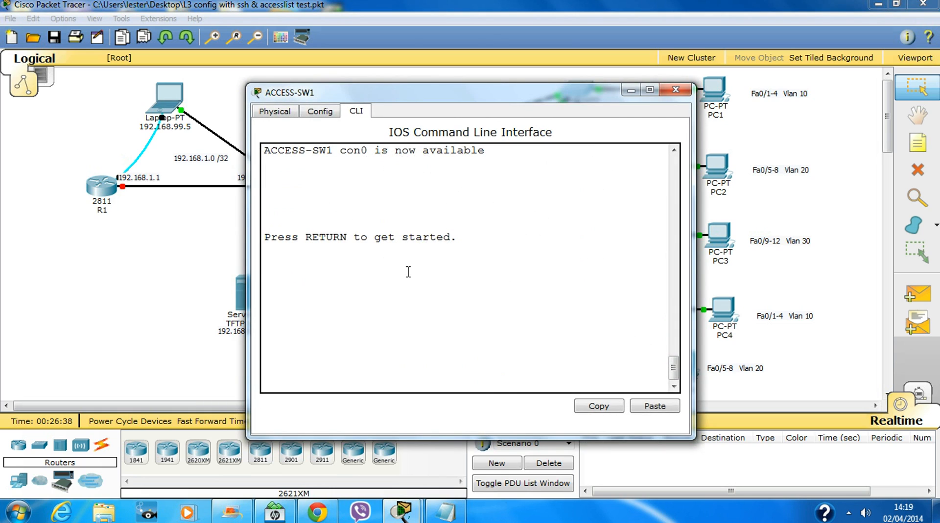
{"action": "key", "text": "Return"}
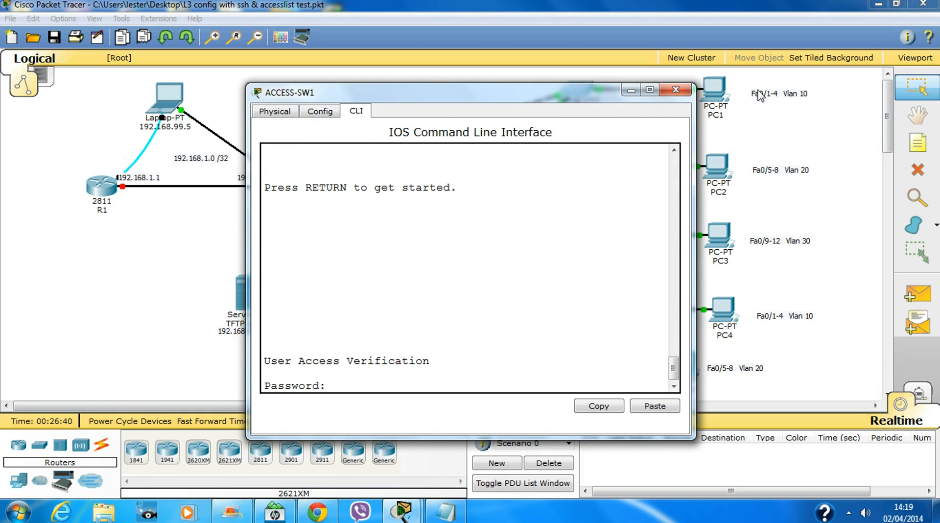
{"action": "key", "text": "Return"}
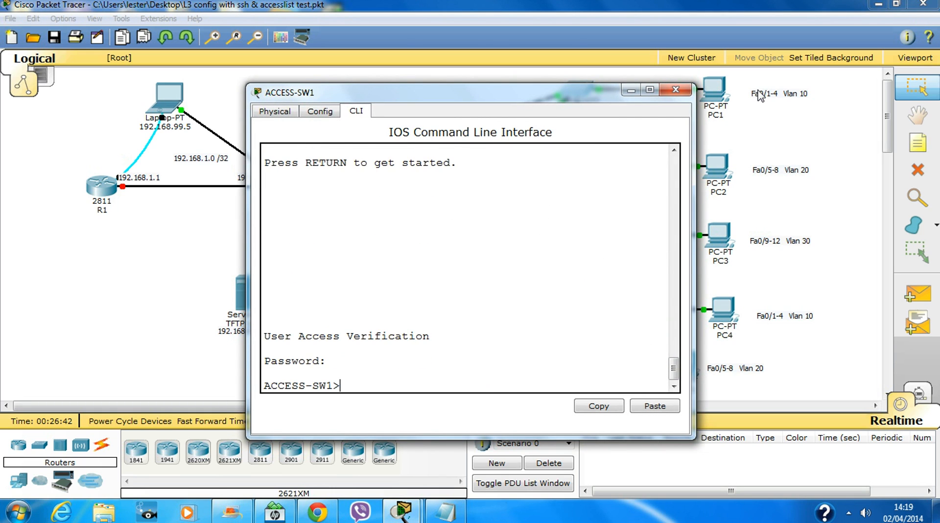
{"action": "type", "text": "en"}
{"action": "key", "text": "Return"}
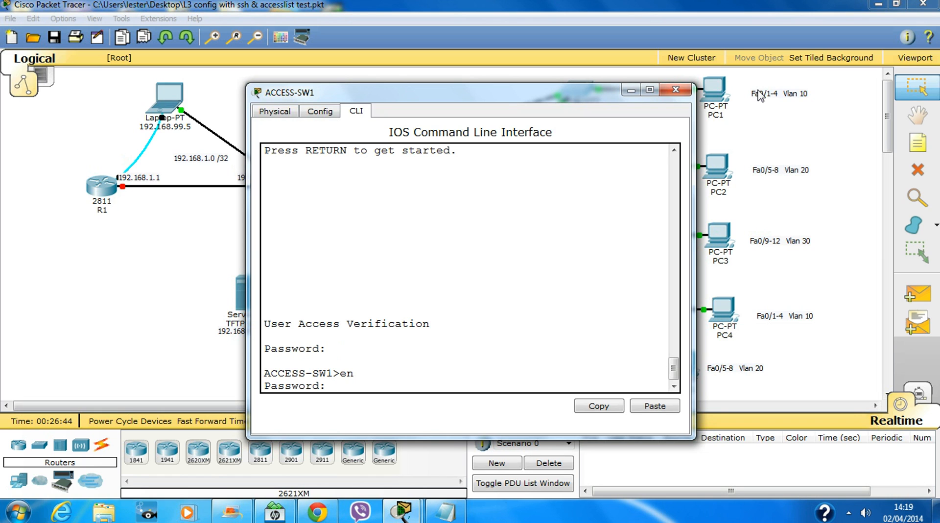
{"action": "key", "text": "Return"}
{"action": "key", "text": "Return"}
{"action": "key", "text": "Return"}
{"action": "key", "text": "Return"}
{"action": "key", "text": "Return"}
{"action": "key", "text": "Return"}
Page through ACCESS-SW1's full running configuration with 'sh run' in a maximized window.
{"action": "type", "text": "sh r"}
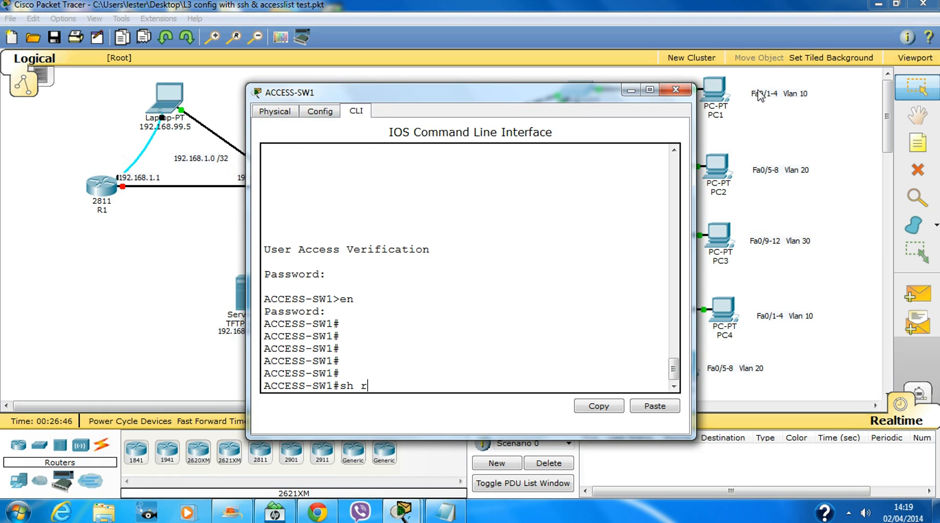
{"action": "type", "text": "un"}
{"action": "key", "text": "Return"}
{"action": "key", "text": "space"}
{"action": "key", "text": "space"}
{"action": "key", "text": "space"}
{"action": "key", "text": "space"}
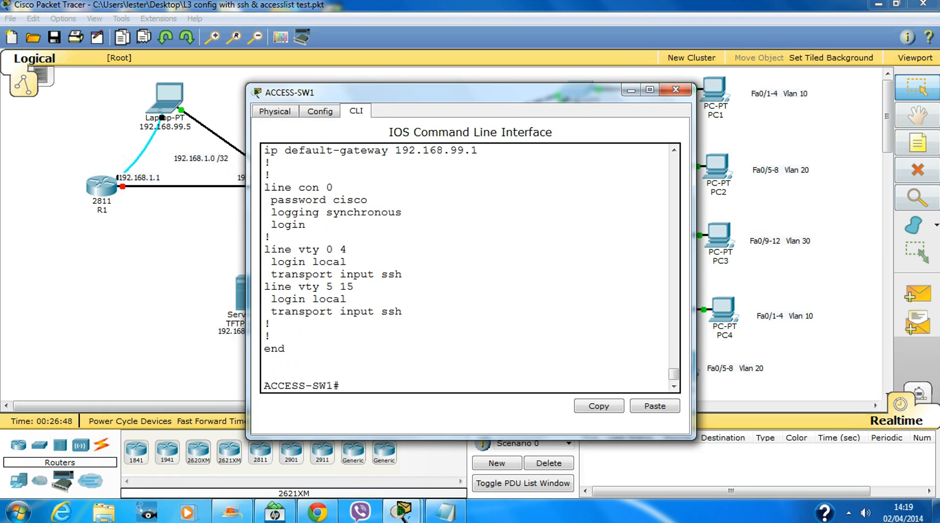
{"action": "left_click", "coordinate": [650, 89]}
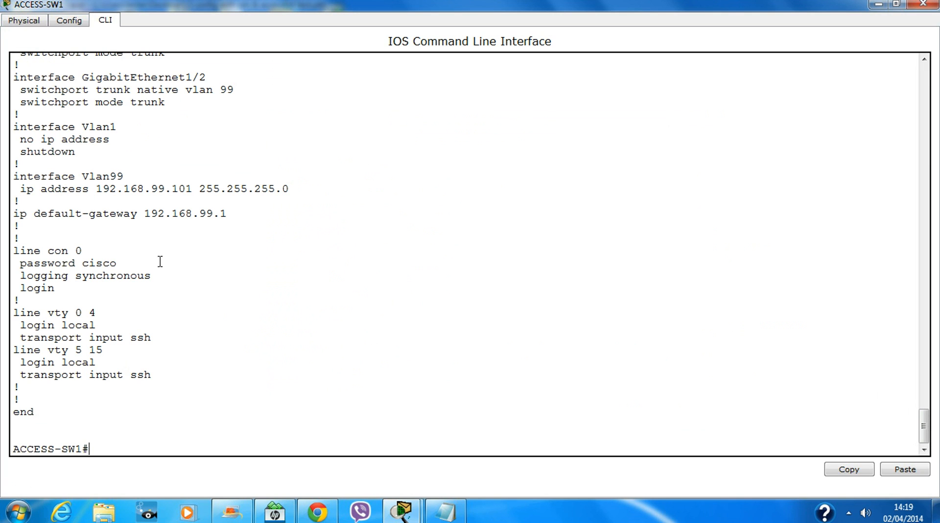
{"action": "scroll", "coordinate": [193, 336], "scroll_direction": "up", "scroll_amount": 1}
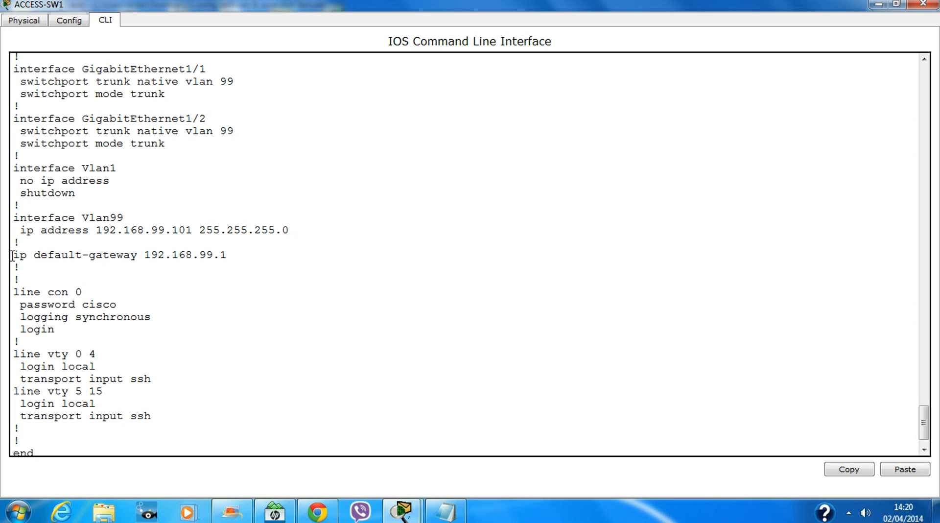
{"action": "left_click_drag", "start_coordinate": [11, 256], "coordinate": [249, 255]}
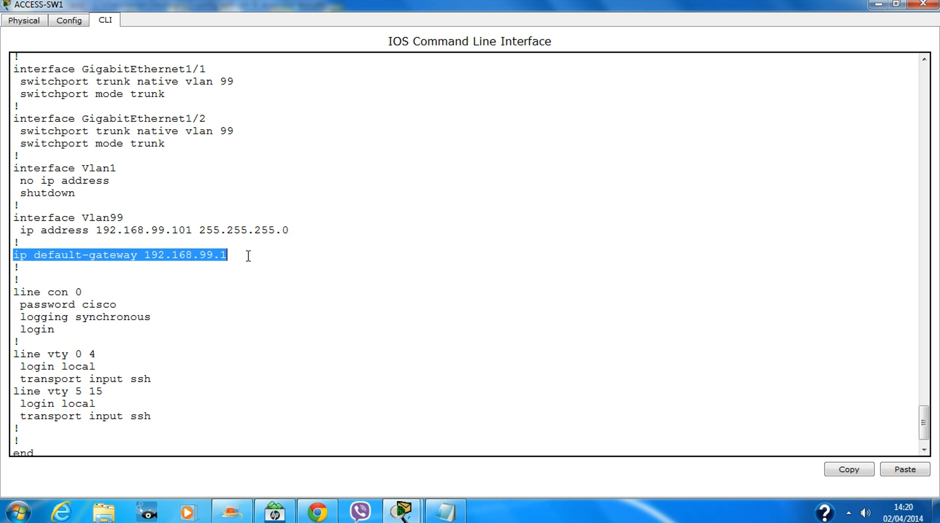
{"action": "left_click", "coordinate": [227, 294]}
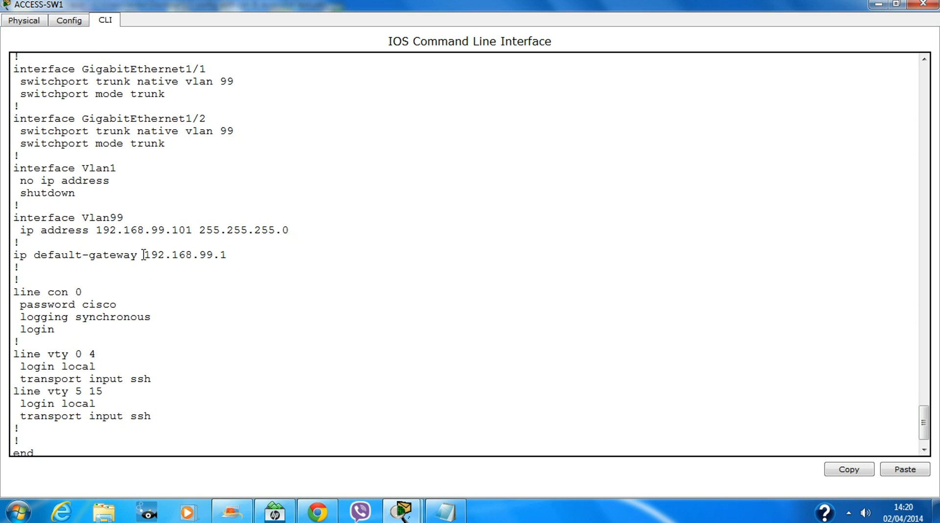
{"action": "left_click_drag", "start_coordinate": [143, 255], "coordinate": [241, 254]}
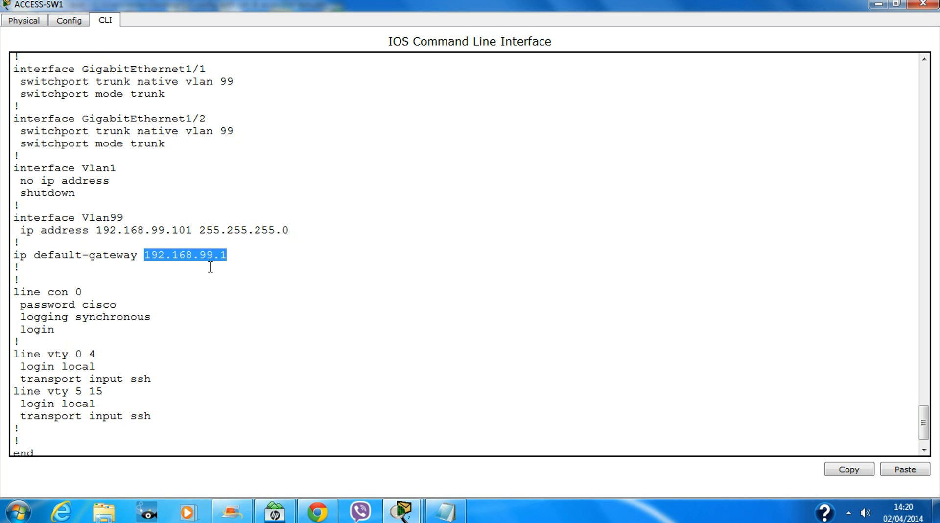
{"action": "scroll", "coordinate": [211, 268], "scroll_direction": "up", "scroll_amount": 4}
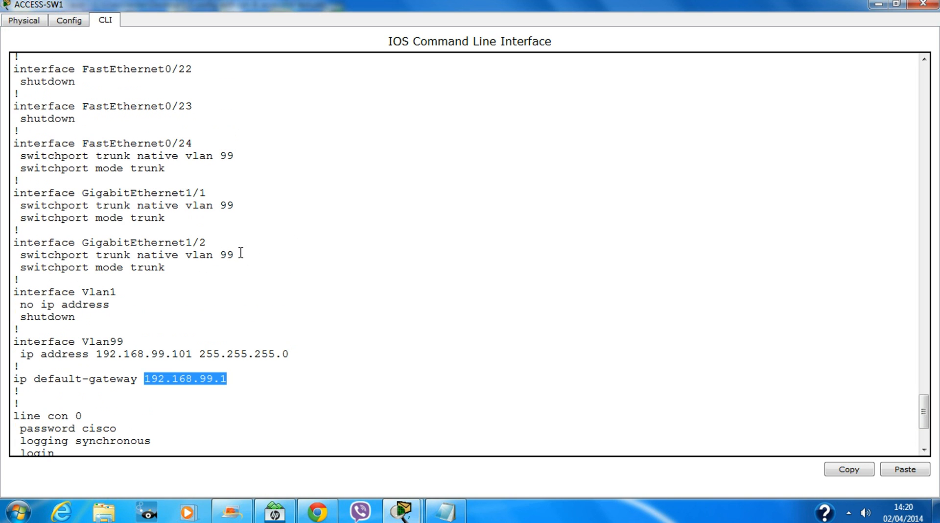
{"action": "left_click_drag", "start_coordinate": [241, 253], "coordinate": [14, 254]}
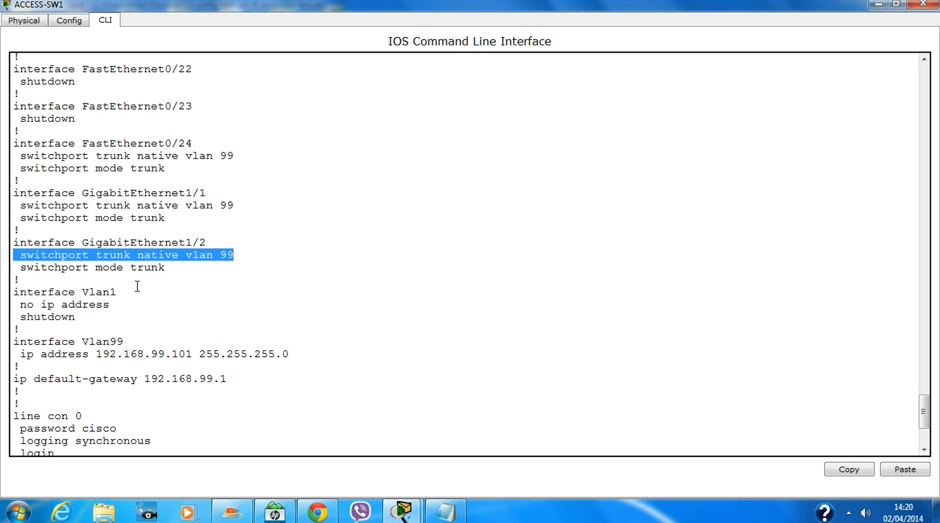
{"action": "scroll", "coordinate": [266, 346], "scroll_direction": "down", "scroll_amount": 1}
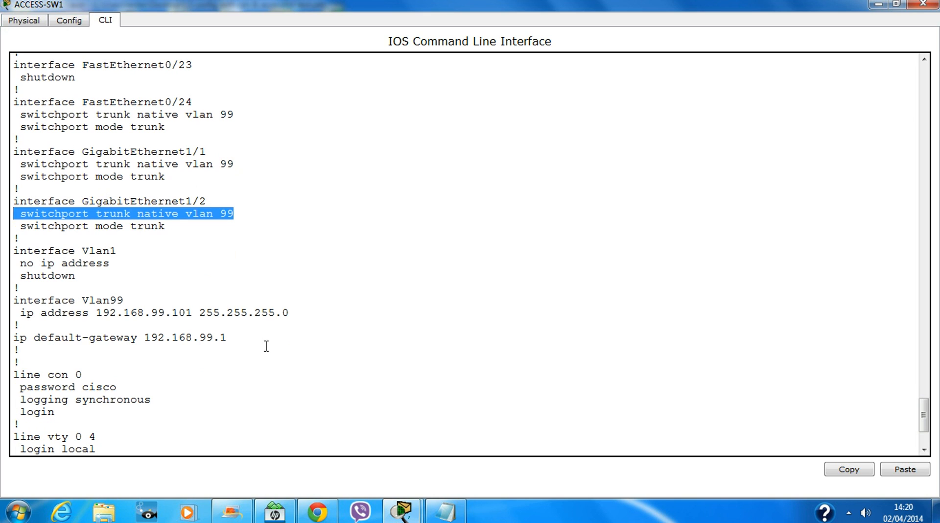
{"action": "left_click", "coordinate": [265, 346]}
{"action": "left_click_drag", "start_coordinate": [14, 338], "coordinate": [201, 358]}
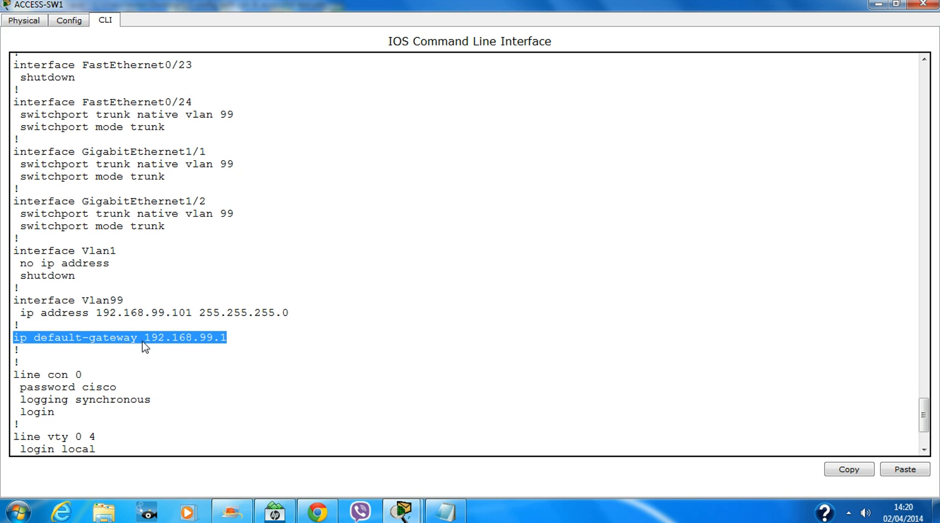
{"action": "left_click", "coordinate": [176, 367]}
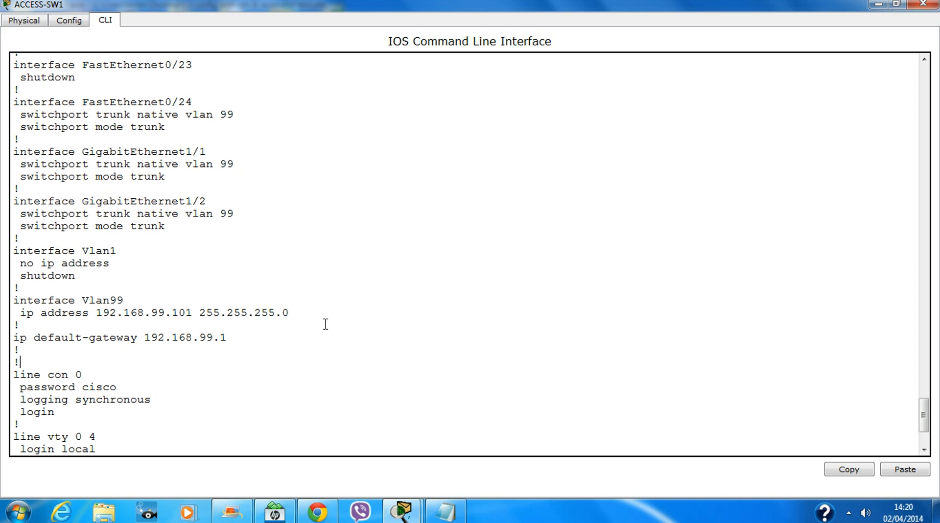
Highlight ACCESS-SW1's GigabitEthernet1/1 and 1/2 trunk settings in the running config.
{"action": "scroll", "coordinate": [293, 318], "scroll_direction": "up", "scroll_amount": 2}
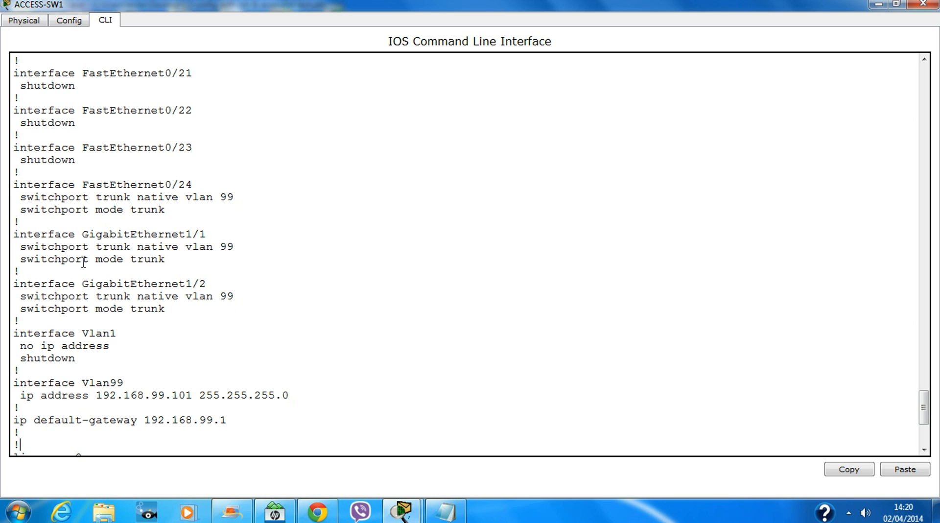
{"action": "left_click_drag", "start_coordinate": [210, 312], "coordinate": [58, 234]}
{"action": "left_click", "coordinate": [365, 249]}
Scroll back to the top of the configuration and close ACCESS-SW1's console.
{"action": "scroll", "coordinate": [460, 321], "scroll_direction": "up", "scroll_amount": 1}
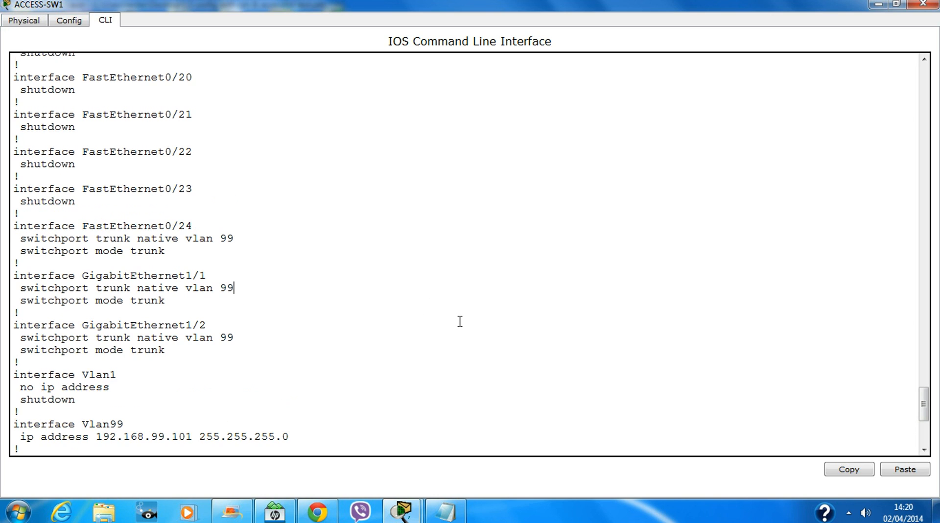
{"action": "scroll", "coordinate": [460, 321], "scroll_direction": "up", "scroll_amount": 14}
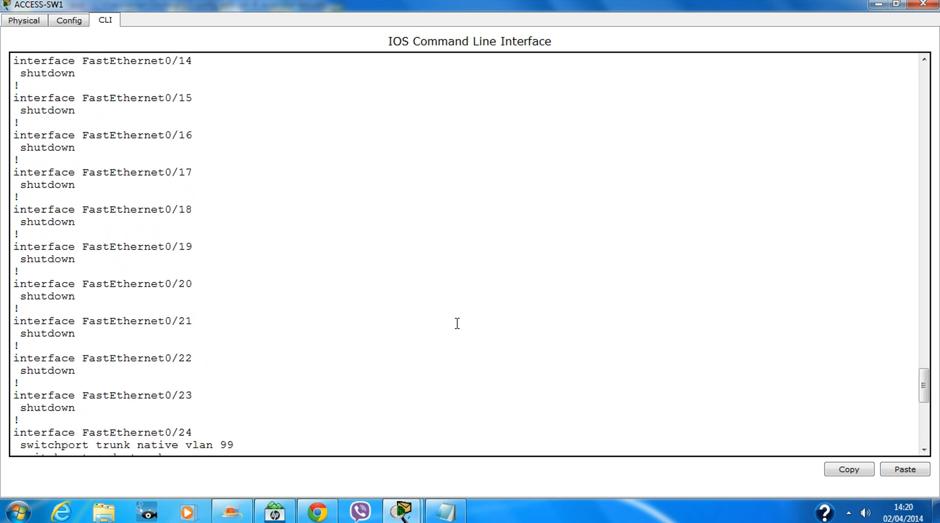
{"action": "scroll", "coordinate": [454, 324], "scroll_direction": "up", "scroll_amount": 2}
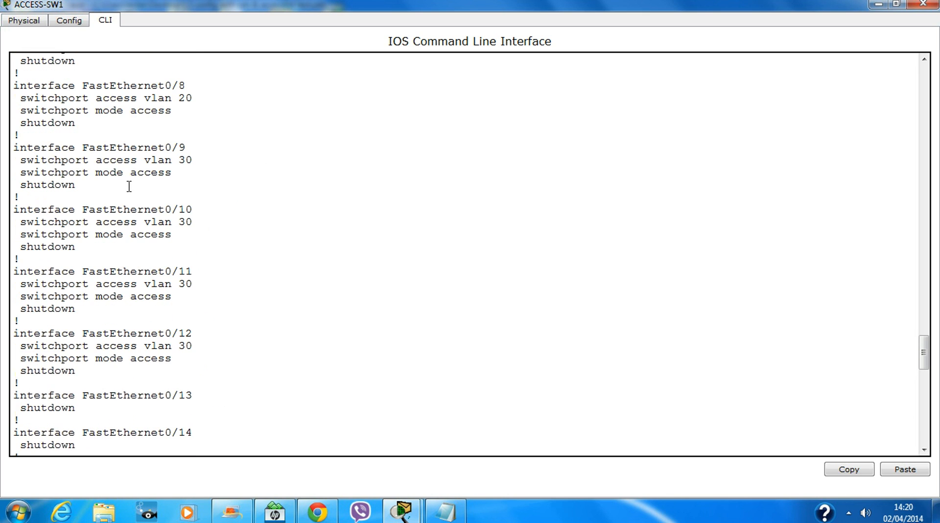
{"action": "scroll", "coordinate": [355, 325], "scroll_direction": "up", "scroll_amount": 9}
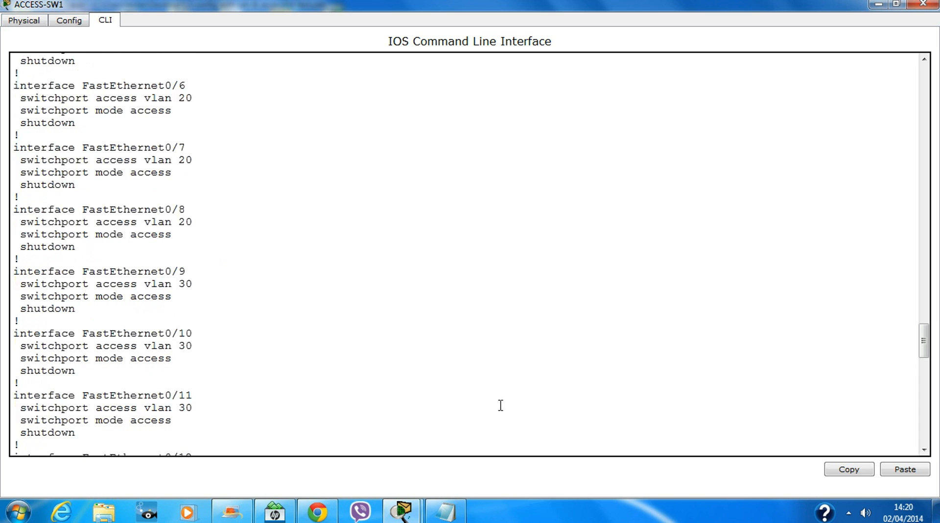
{"action": "scroll", "coordinate": [443, 389], "scroll_direction": "up", "scroll_amount": 3}
{"action": "scroll", "coordinate": [432, 387], "scroll_direction": "up", "scroll_amount": 1}
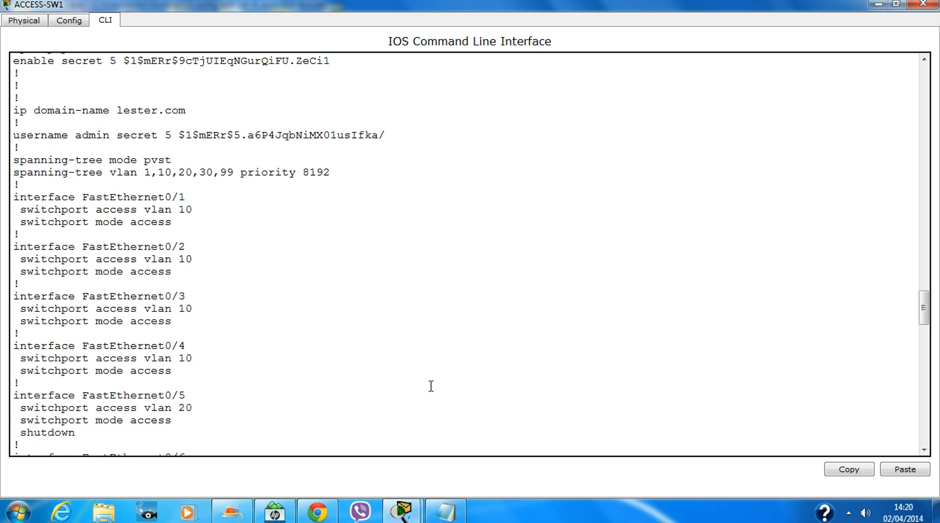
{"action": "scroll", "coordinate": [429, 386], "scroll_direction": "up", "scroll_amount": 2}
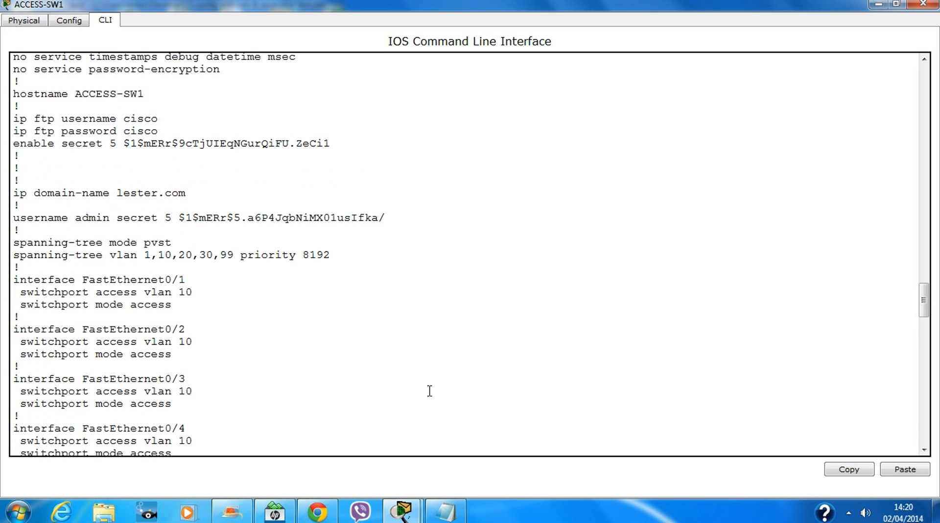
{"action": "left_click", "coordinate": [923, 4]}
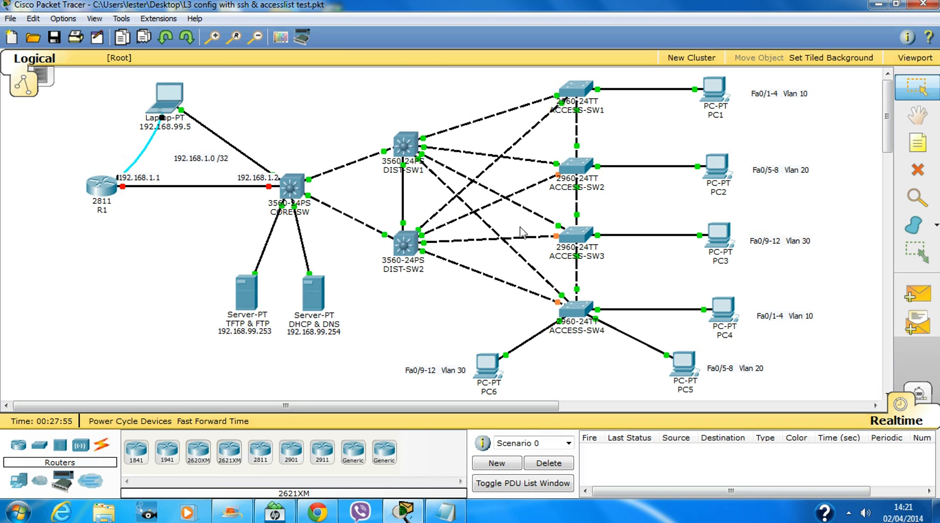
Log into CORE-SW's CLI and reach the privileged CORE-SW# prompt.
{"action": "left_click", "coordinate": [296, 185]}
{"action": "key", "text": "Return"}
{"action": "key", "text": "Return"}
{"action": "key", "text": "Return"}
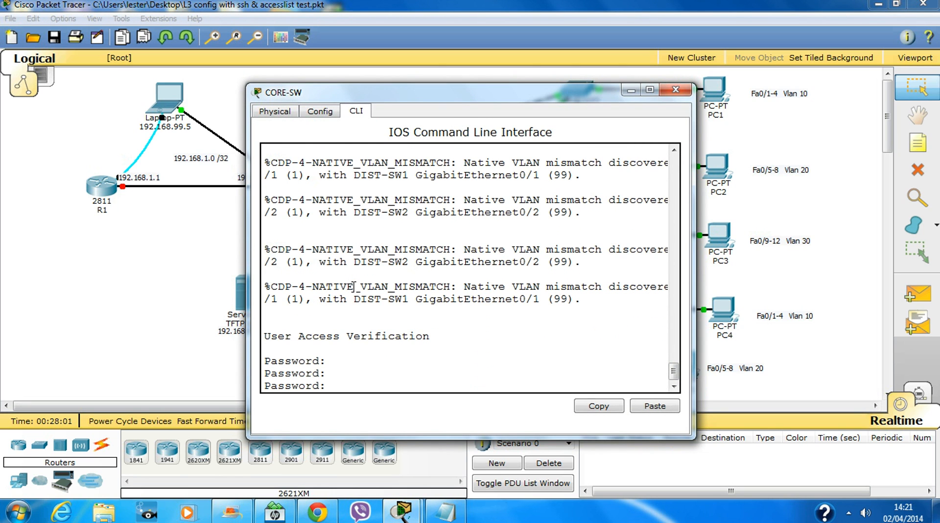
{"action": "key", "text": "Return"}
{"action": "type", "text": "en"}
{"action": "key", "text": "Return"}
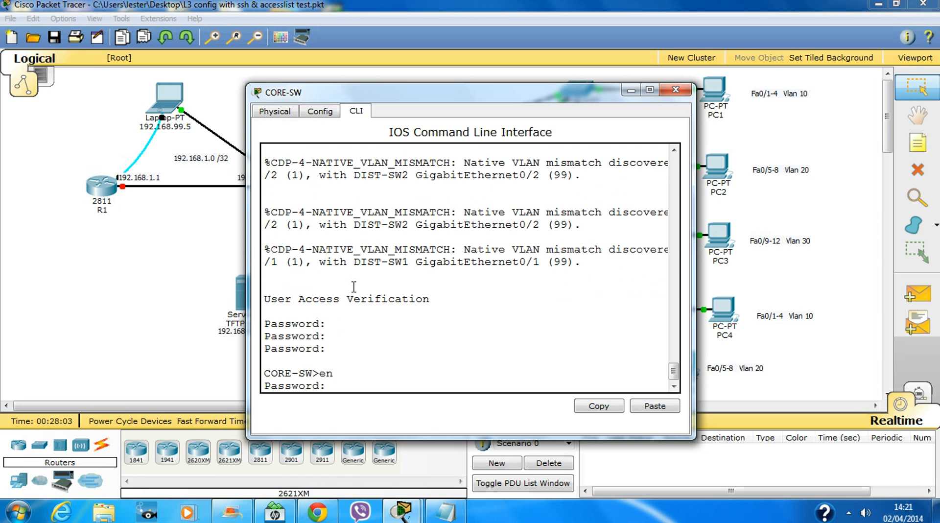
{"action": "key", "text": "Return"}
{"action": "key", "text": "Return"}
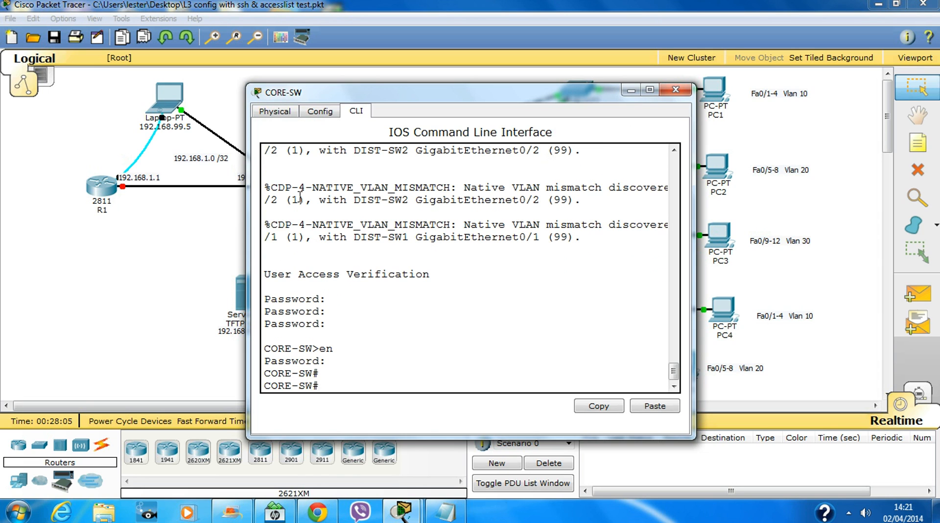
{"action": "left_click_drag", "start_coordinate": [243, 238], "coordinate": [11, 238]}
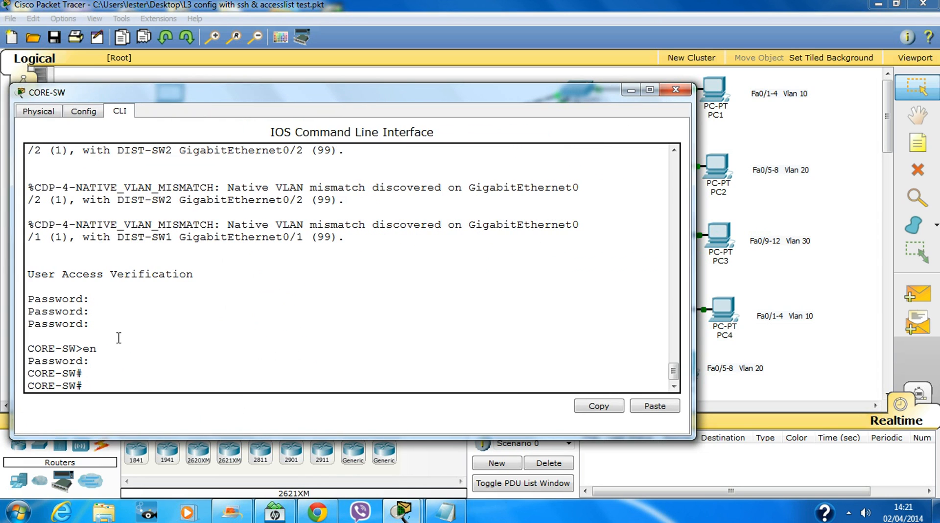
{"action": "key", "text": "Return"}
{"action": "key", "text": "Return"}
{"action": "key", "text": "Return"}
{"action": "key", "text": "Return"}
{"action": "key", "text": "Return"}
{"action": "key", "text": "Return"}
{"action": "key", "text": "Return"}
{"action": "key", "text": "Return"}
{"action": "key", "text": "Return"}
{"action": "key", "text": "Return"}
{"action": "key", "text": "Return"}
{"action": "key", "text": "Return"}
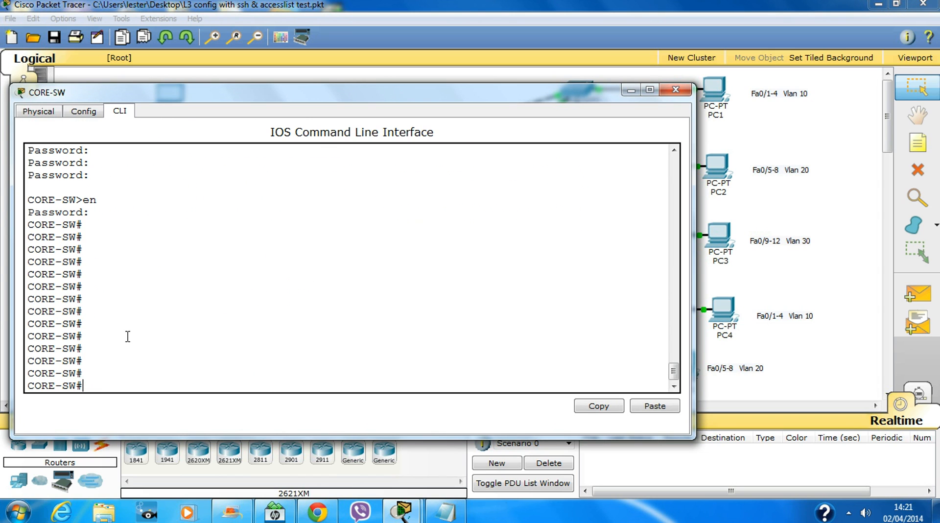
Reopen the CORE-SW window and widen its command line area.
{"action": "left_click", "coordinate": [681, 90]}
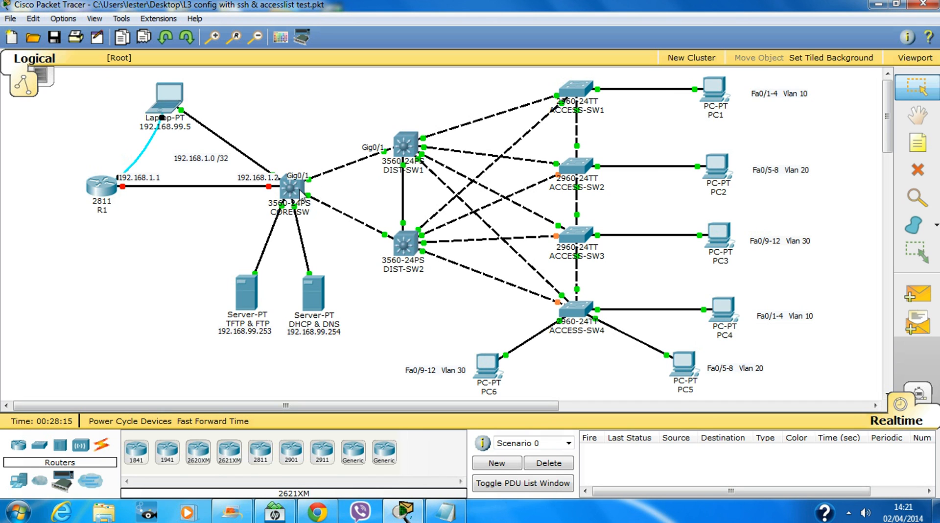
{"action": "left_click", "coordinate": [296, 189]}
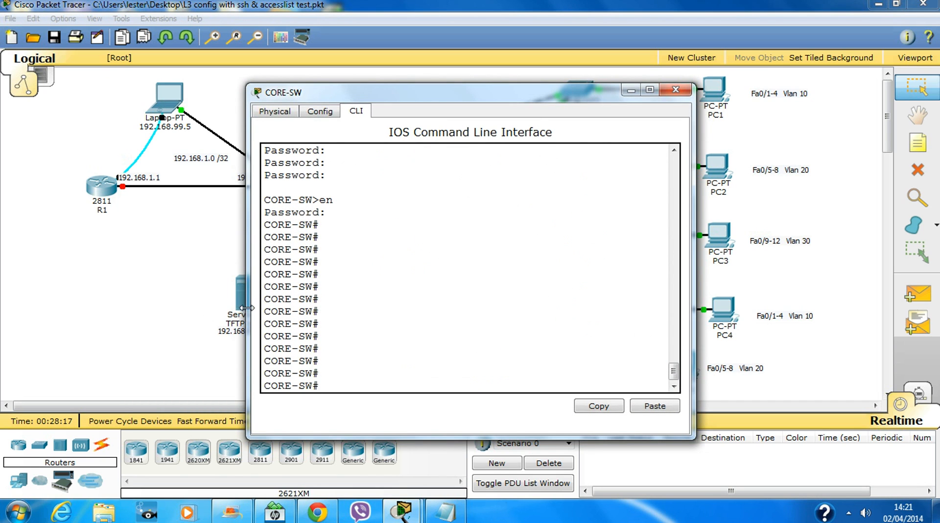
{"action": "left_click_drag", "start_coordinate": [245, 313], "coordinate": [1, 295]}
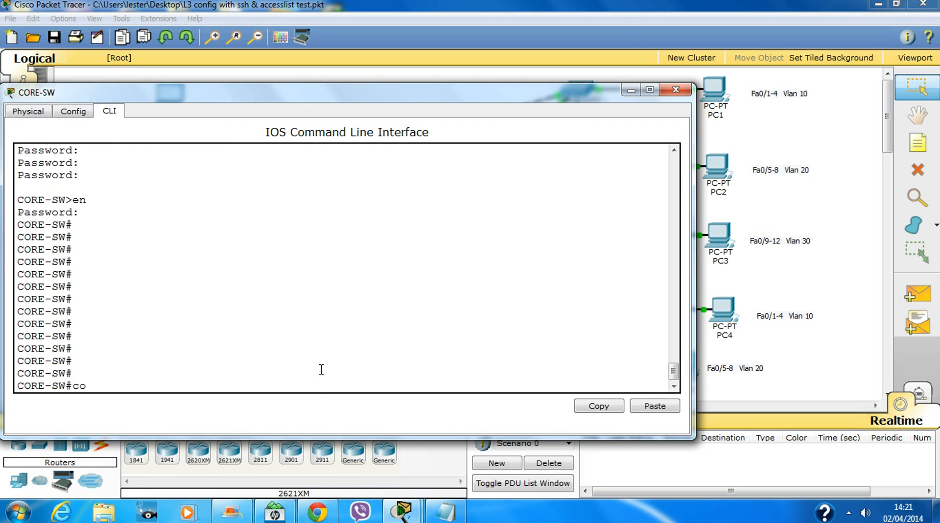
Enter global configuration and select the interface range Gig0/1-2.
{"action": "type", "text": "t"}
{"action": "key", "text": "Return"}
{"action": "key", "text": "Return"}
{"action": "key", "text": "Return"}
{"action": "key", "text": "Return"}
{"action": "key", "text": "Return"}
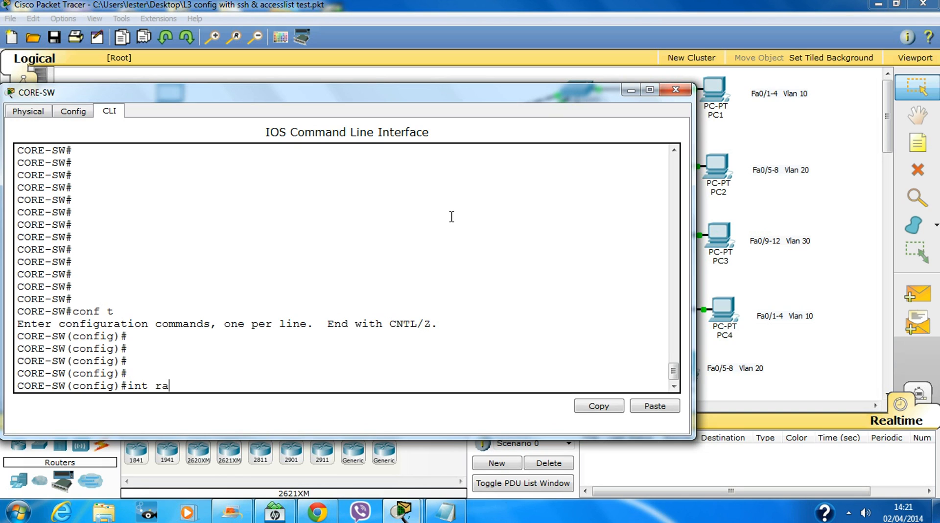
{"action": "type", "text": "ra"}
{"action": "key", "text": "Tab"}
{"action": "type", "text": "g"}
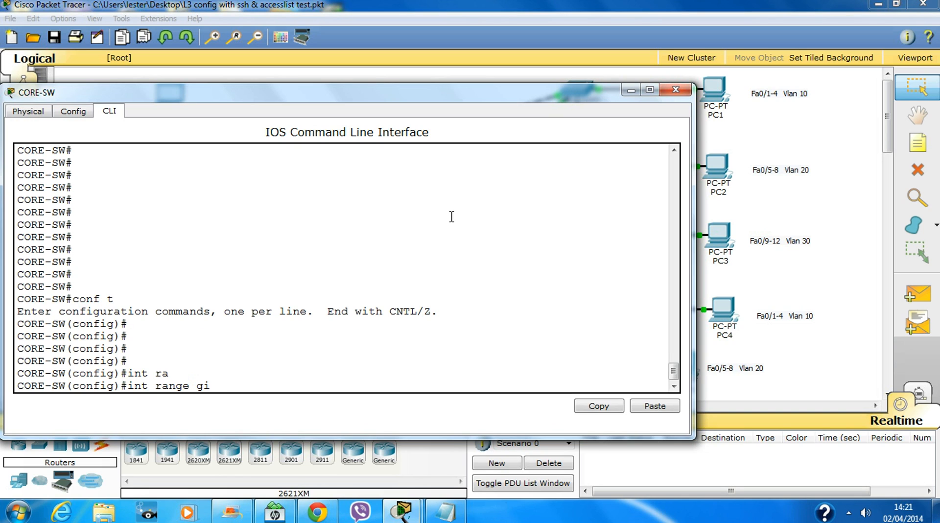
{"action": "type", "text": "/1-2"}
{"action": "key", "text": "Return"}
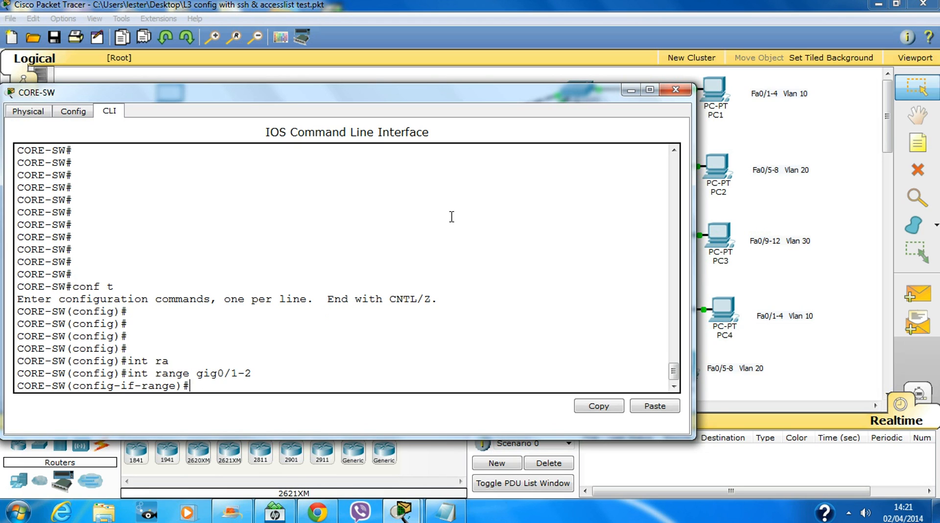
Set dot1q trunk encapsulation on Gig0/1-2.
{"action": "type", "text": "swi"}
{"action": "key", "text": "Tab"}
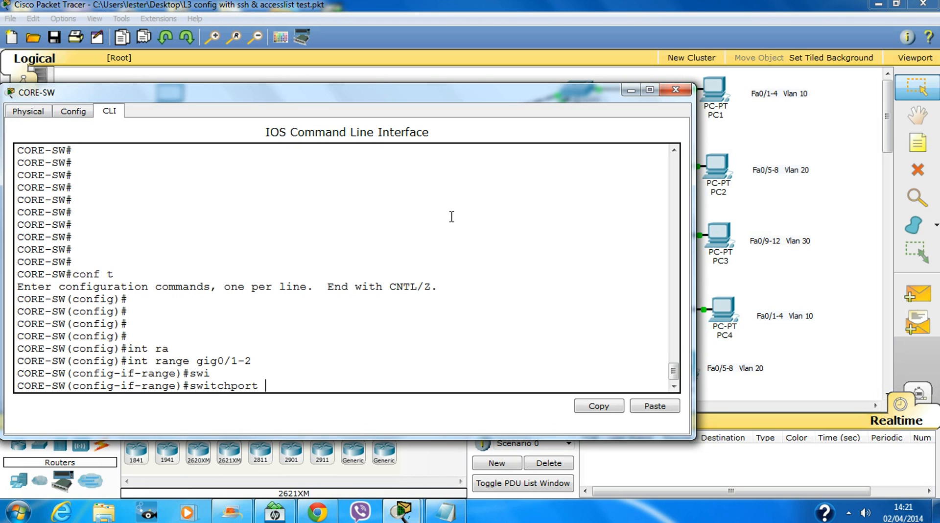
{"action": "type", "text": "tr"}
{"action": "key", "text": "Tab"}
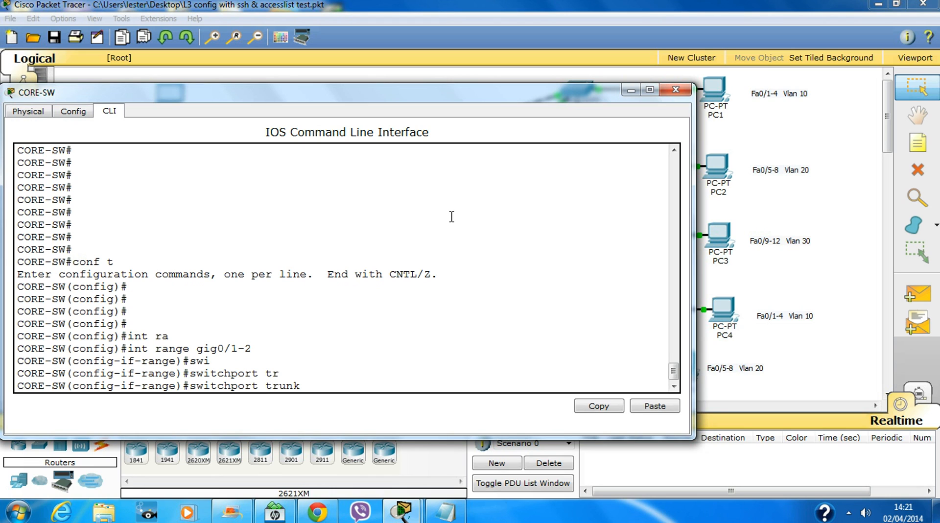
{"action": "type", "text": "en"}
{"action": "key", "text": "Tab"}
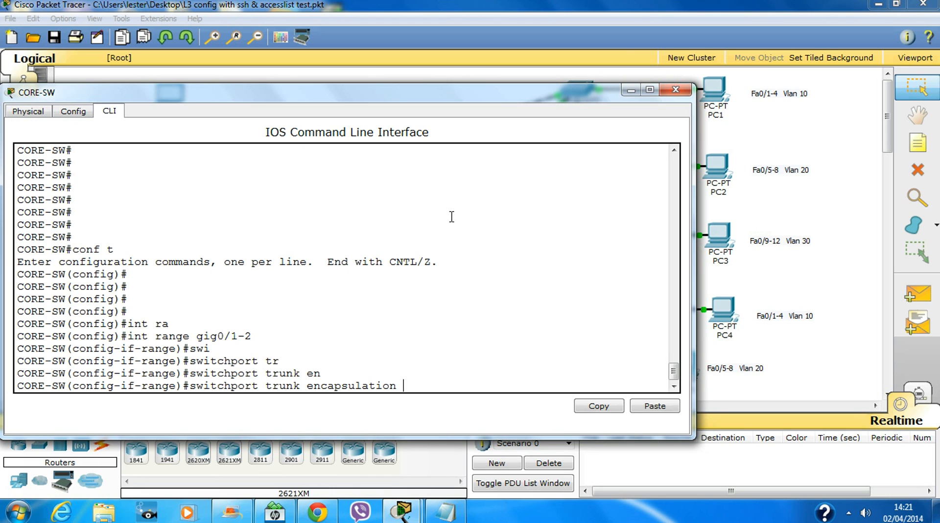
{"action": "type", "text": "do"}
{"action": "key", "text": "Tab"}
{"action": "key", "text": "Return"}
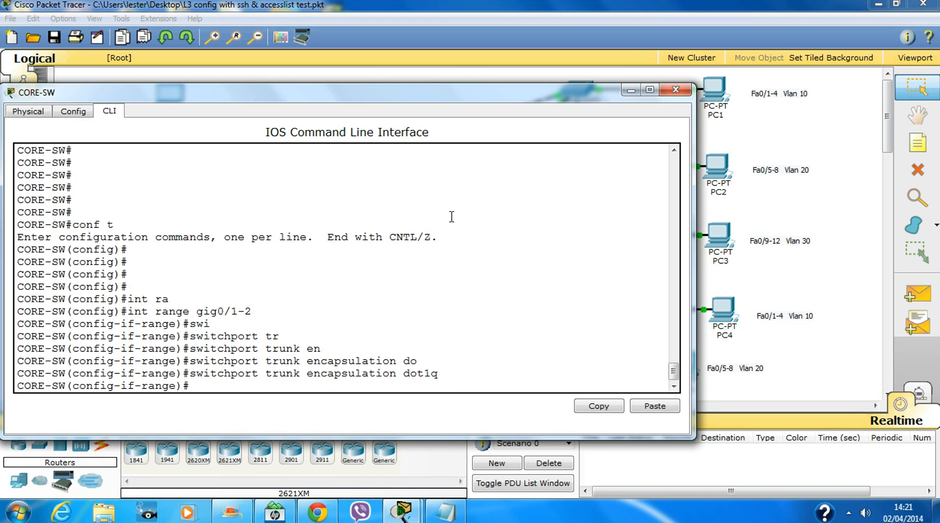
Put Gig0/1-2 into switchport trunk mode.
{"action": "type", "text": "swi"}
{"action": "key", "text": "Tab"}
{"action": "type", "text": "m"}
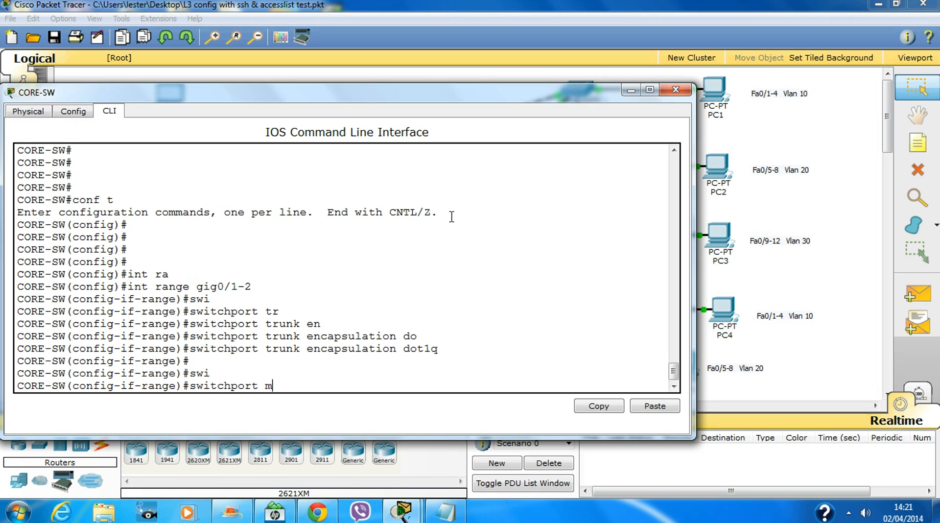
{"action": "type", "text": "o"}
{"action": "key", "text": "Tab"}
{"action": "type", "text": "tr"}
{"action": "key", "text": "Tab"}
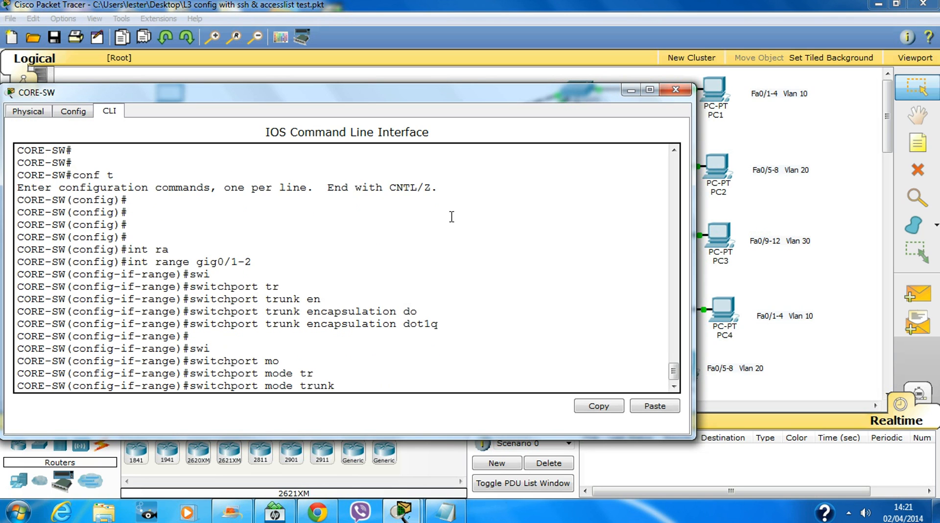
{"action": "key", "text": "Return"}
{"action": "key", "text": "Return"}
{"action": "key", "text": "Return"}
Make VLAN 99 the native VLAN on the Gig0/1-2 trunks.
{"action": "type", "text": "swi"}
{"action": "key", "text": "Tab"}
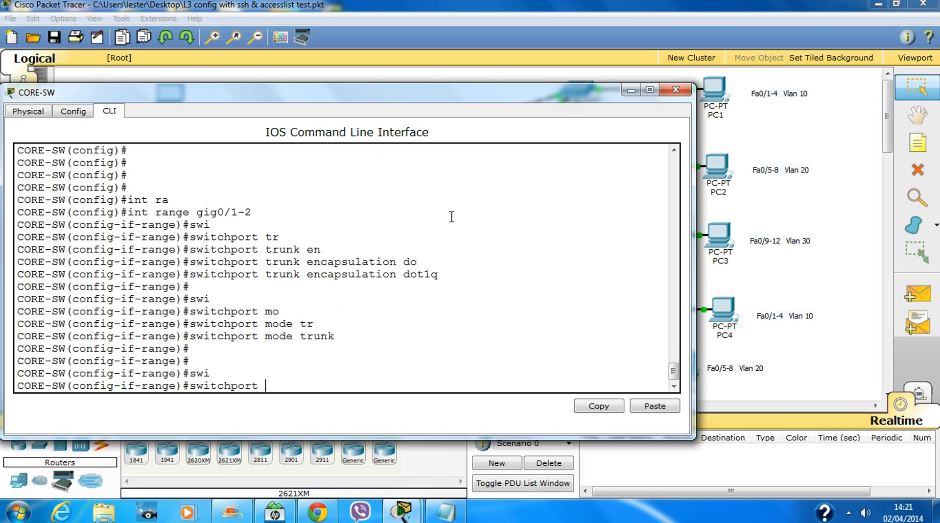
{"action": "type", "text": "tr"}
{"action": "key", "text": "Tab"}
{"action": "type", "text": "nat"}
{"action": "key", "text": "Tab"}
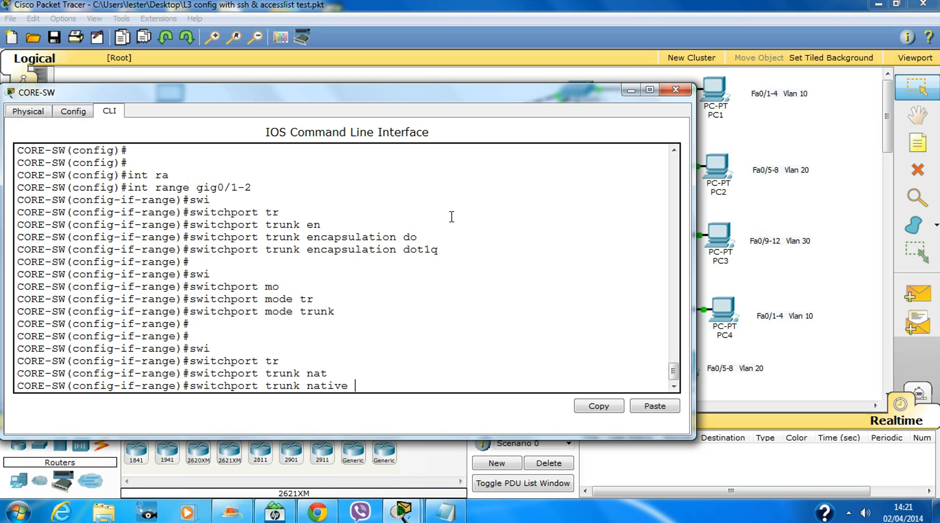
{"action": "type", "text": "vl"}
{"action": "key", "text": "Tab"}
{"action": "type", "text": "99"}
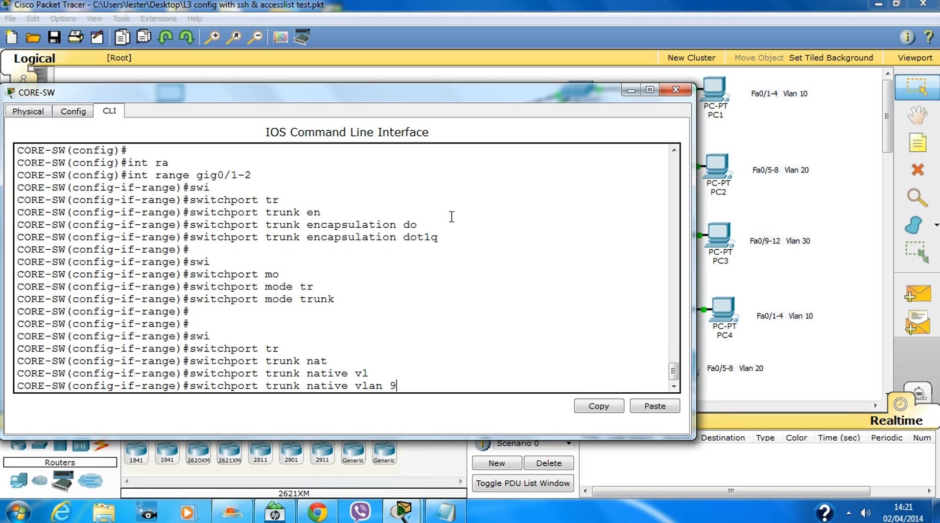
{"action": "key", "text": "Return"}
{"action": "key", "text": "Return"}
{"action": "key", "text": "Return"}
Enable both trunk ports with no shut, note the spanning-tree messages, and exit to global configuration.
{"action": "type", "text": "n"}
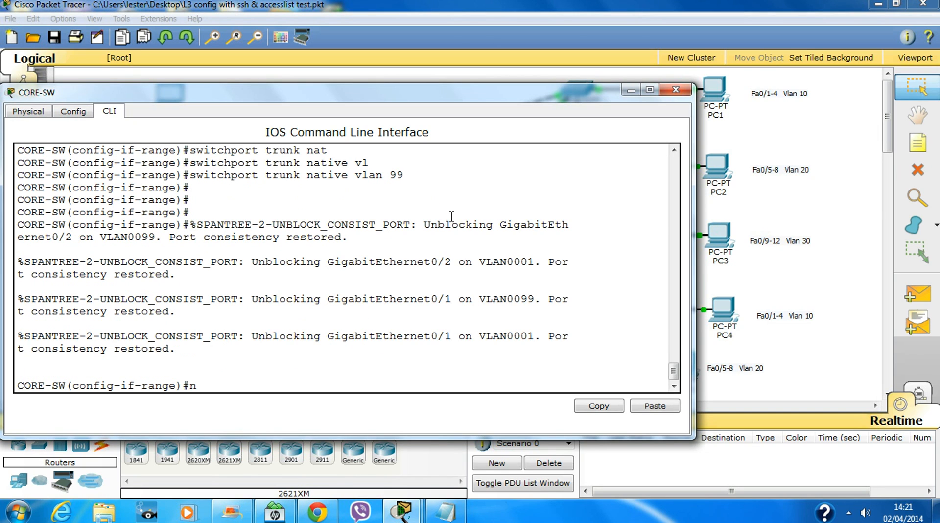
{"action": "type", "text": "o shut"}
{"action": "key", "text": "Return"}
{"action": "key", "text": "Return"}
{"action": "key", "text": "Return"}
{"action": "key", "text": "Return"}
{"action": "key", "text": "Return"}
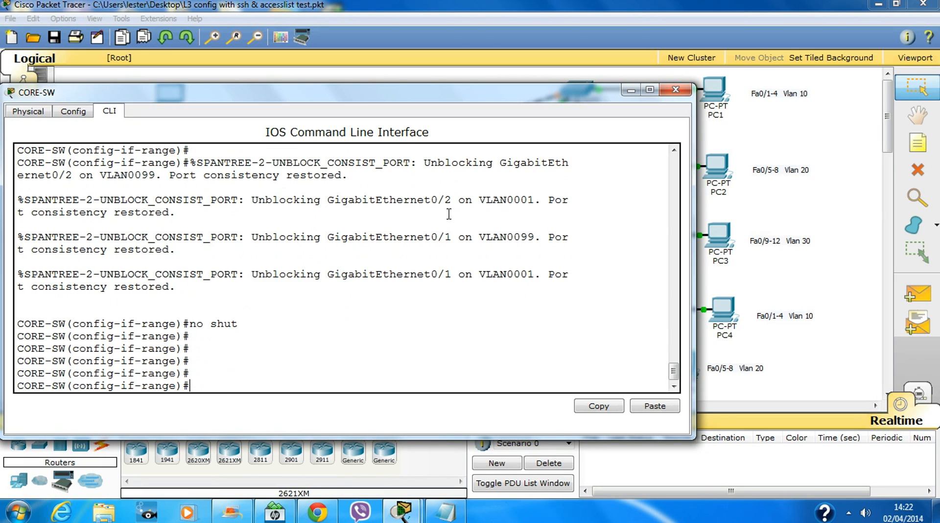
{"action": "left_click_drag", "start_coordinate": [181, 287], "coordinate": [18, 199]}
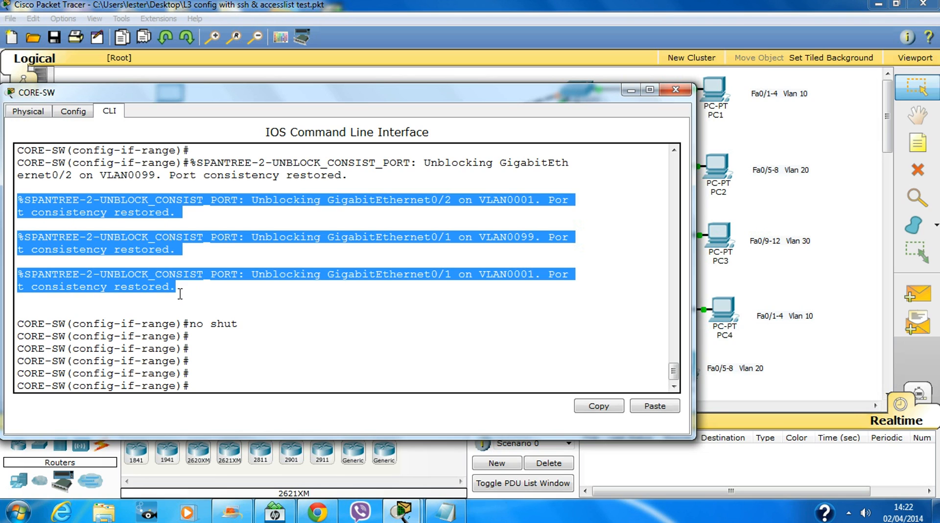
{"action": "left_click", "coordinate": [364, 329]}
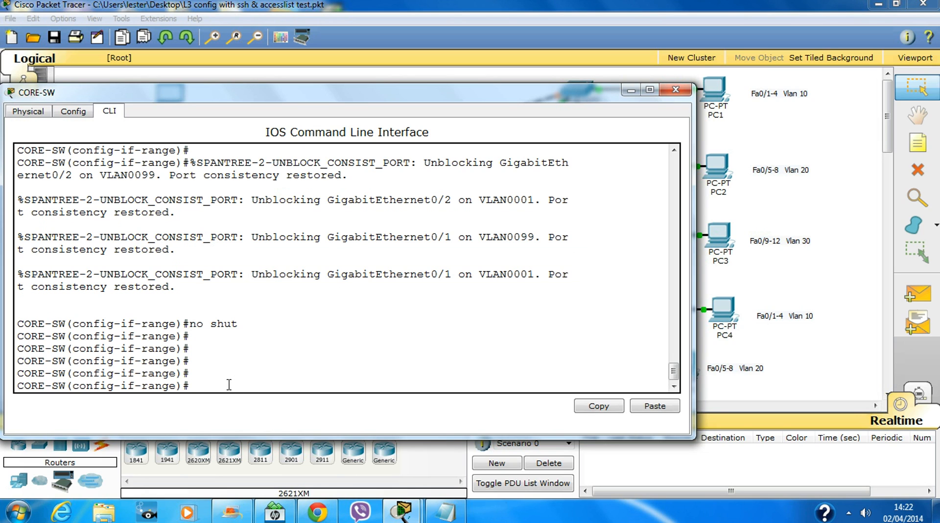
{"action": "type", "text": "exit"}
{"action": "key", "text": "Return"}
{"action": "key", "text": "Return"}
{"action": "key", "text": "Return"}
{"action": "key", "text": "Return"}
{"action": "key", "text": "Return"}
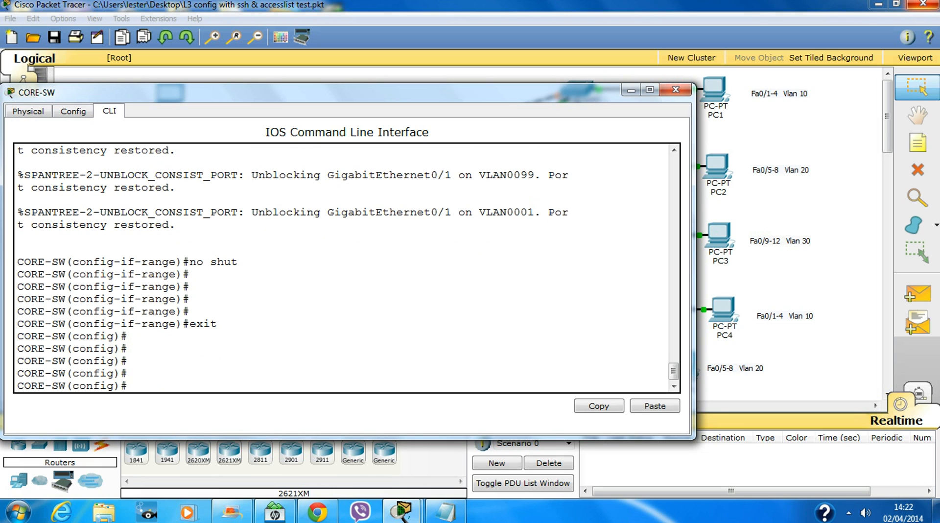
Create VLAN 10 named Student's and VLAN 20 named Faculty.
{"action": "type", "text": "vl"}
{"action": "key", "text": "Tab"}
{"action": "key", "text": "Tab"}
{"action": "type", "text": "10"}
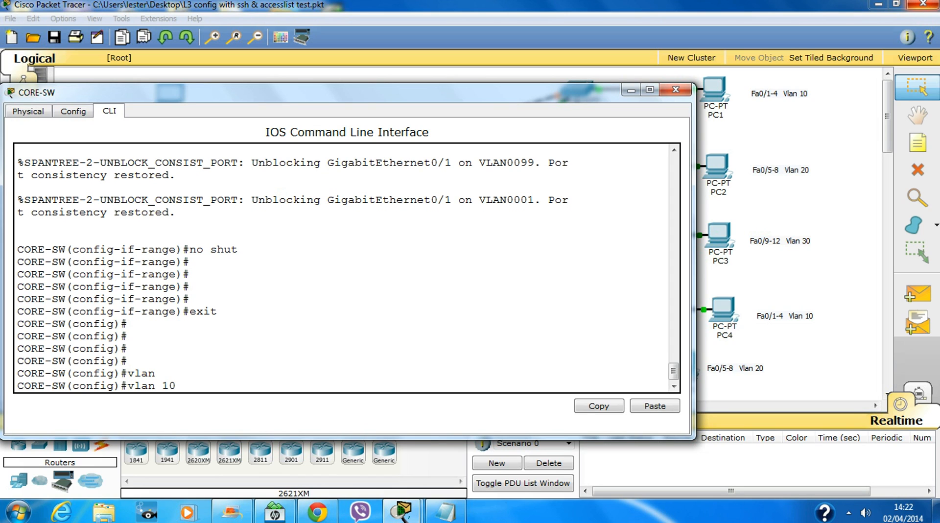
{"action": "key", "text": "Return"}
{"action": "type", "text": "n"}
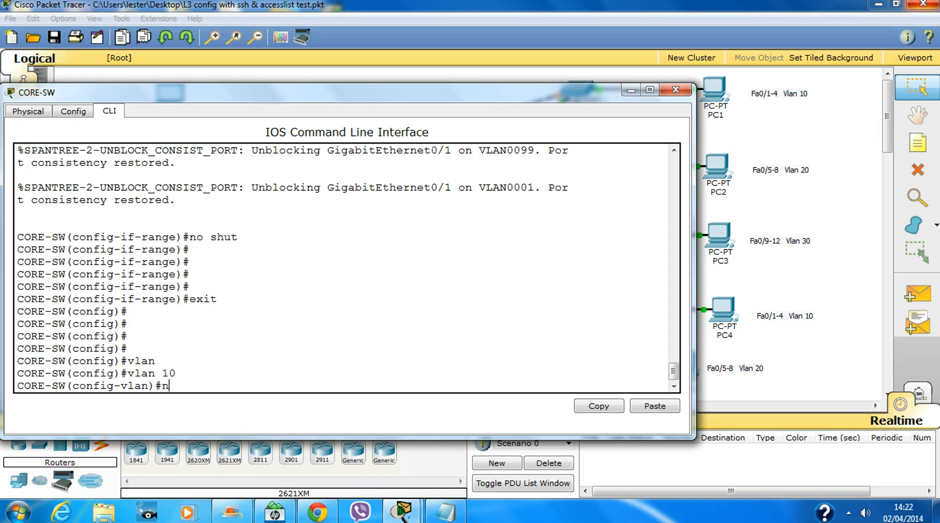
{"action": "type", "text": "ame Student's"}
{"action": "key", "text": "Return"}
{"action": "key", "text": "Return"}
{"action": "key", "text": "Up"}
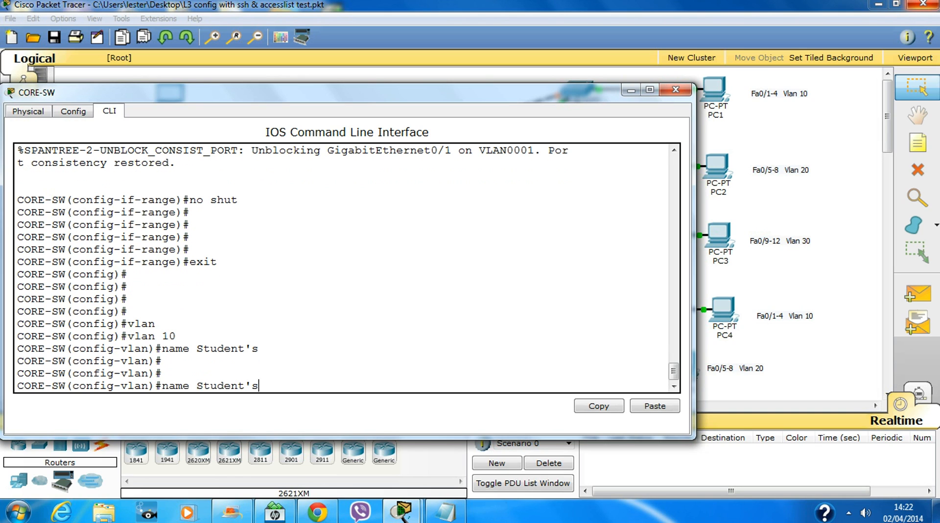
{"action": "key", "text": "Up"}
{"action": "key", "text": "BackSpace"}
{"action": "key", "text": "BackSpace"}
{"action": "key", "text": "BackSpace"}
{"action": "type", "text": "20"}
{"action": "key", "text": "Return"}
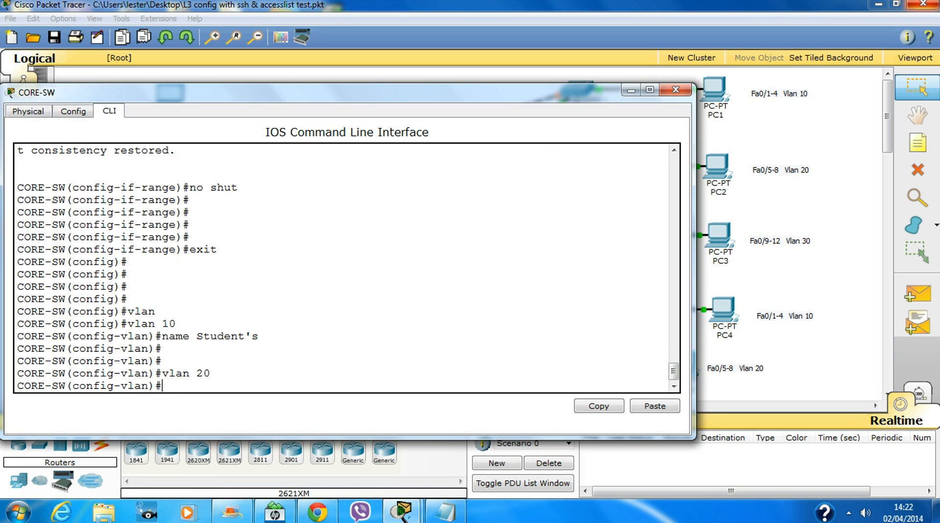
{"action": "type", "text": "name Faculty"}
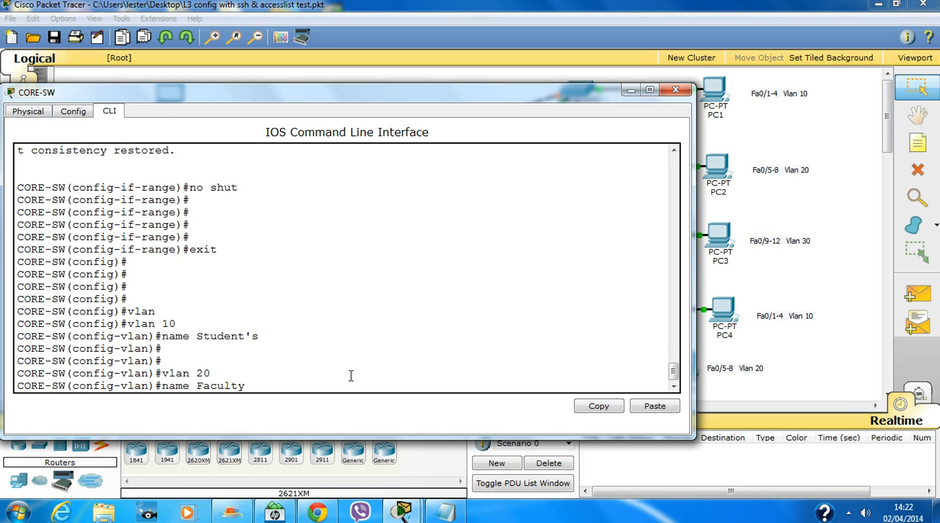
{"action": "key", "text": "Return"}
{"action": "key", "text": "Return"}
{"action": "key", "text": "Return"}
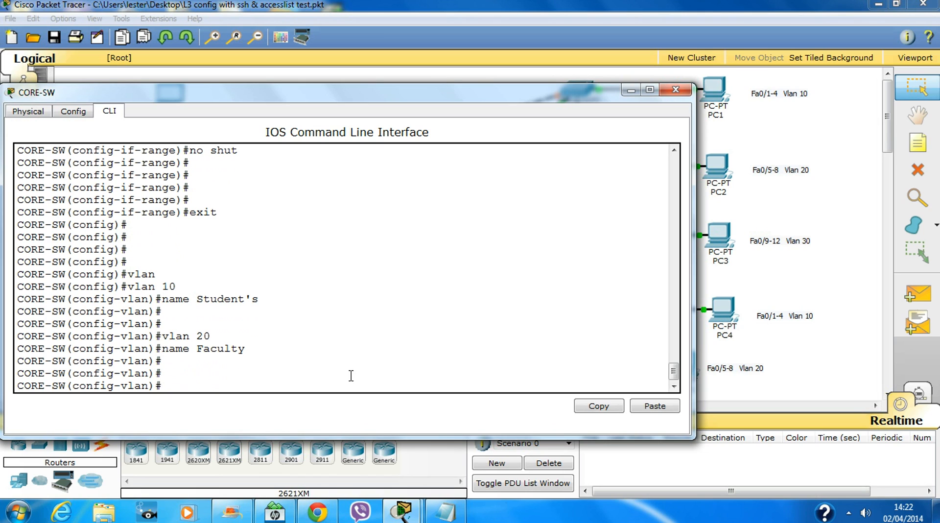
Create VLAN 30 named Management and VLAN 99 named Admin, then exit VLAN configuration.
{"action": "type", "text": "vlan 30"}
{"action": "key", "text": "Return"}
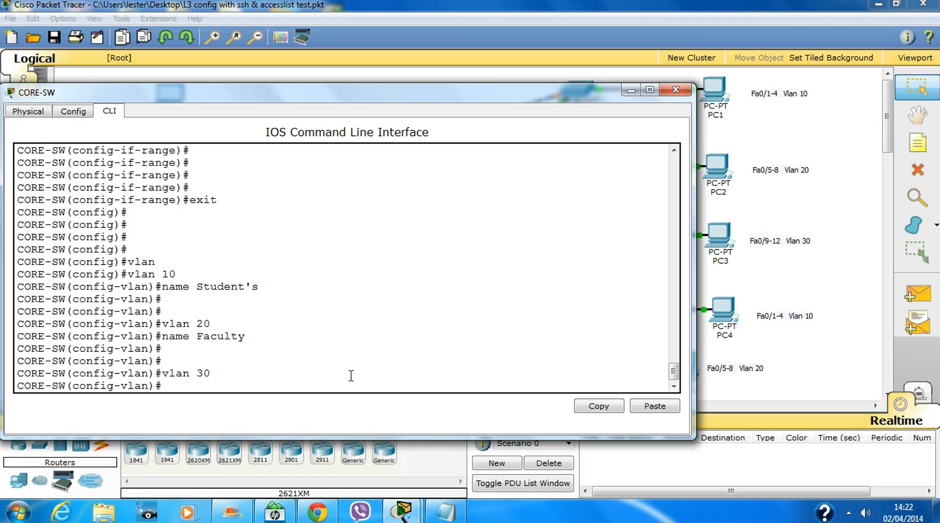
{"action": "type", "text": "name Management"}
{"action": "key", "text": "Return"}
{"action": "key", "text": "Return"}
{"action": "key", "text": "Return"}
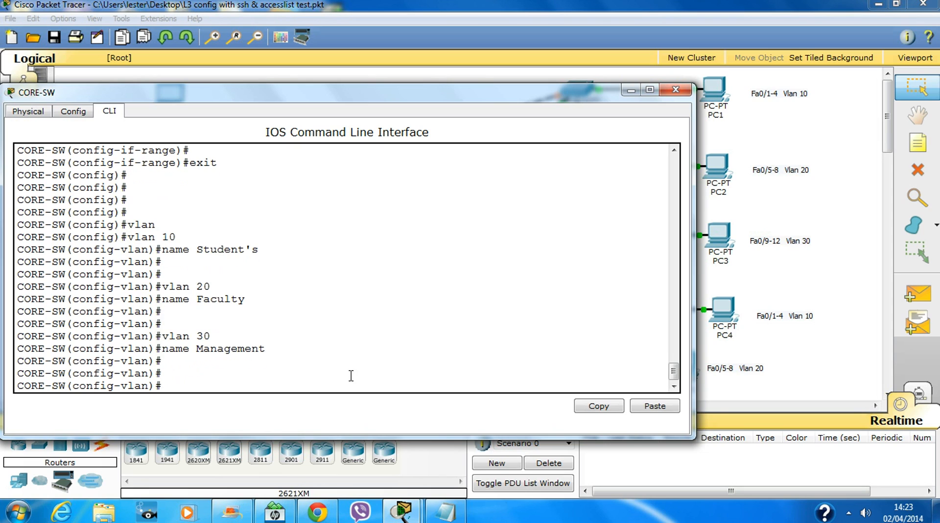
{"action": "type", "text": "vlan 99"}
{"action": "key", "text": "Return"}
{"action": "type", "text": "name "}
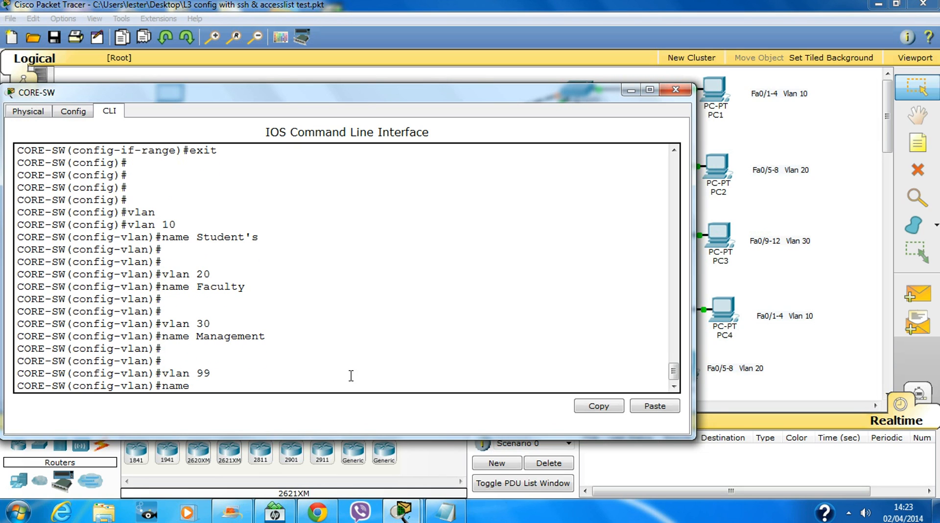
{"action": "type", "text": "Admin"}
{"action": "key", "text": "Return"}
{"action": "key", "text": "Return"}
{"action": "key", "text": "Return"}
{"action": "key", "text": "Return"}
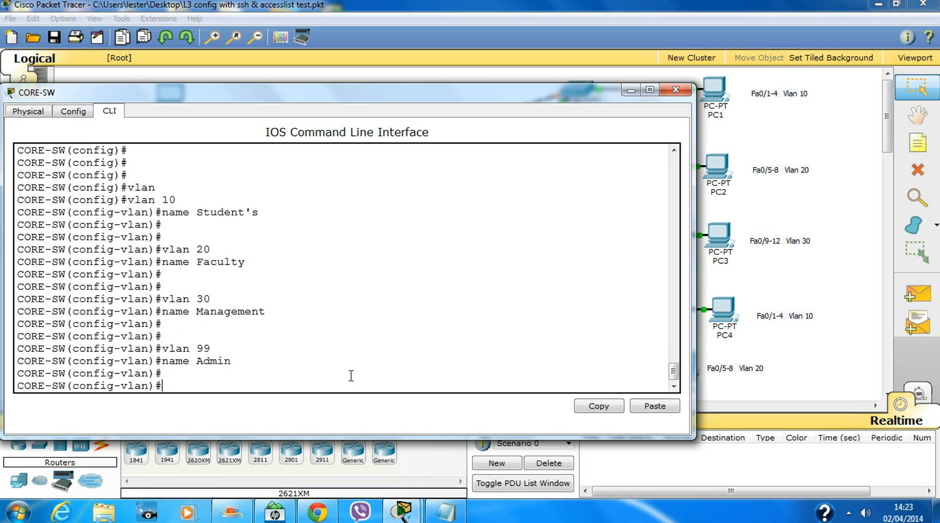
{"action": "type", "text": "exit"}
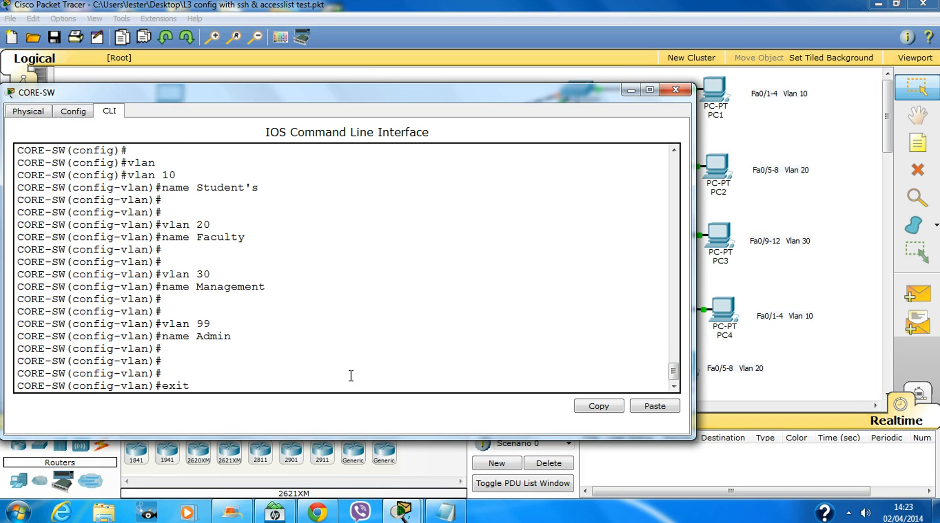
{"action": "key", "text": "Return"}
{"action": "key", "text": "Return"}
{"action": "key", "text": "Return"}
{"action": "key", "text": "Return"}
{"action": "key", "text": "Return"}
{"action": "key", "text": "Return"}
{"action": "key", "text": "Return"}
{"action": "key", "text": "Return"}
{"action": "key", "text": "Return"}
{"action": "key", "text": "Return"}
{"action": "type", "text": "ig)#"}
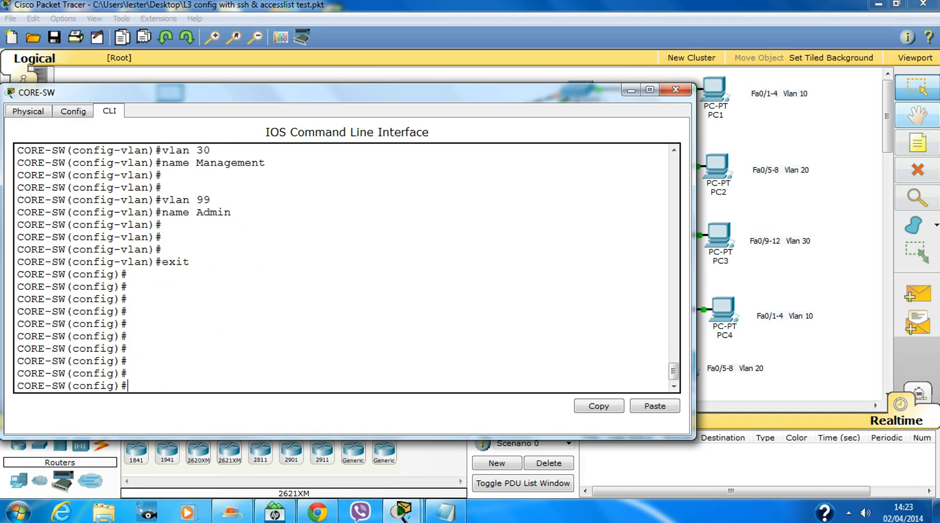
{"action": "type", "text": "int "}
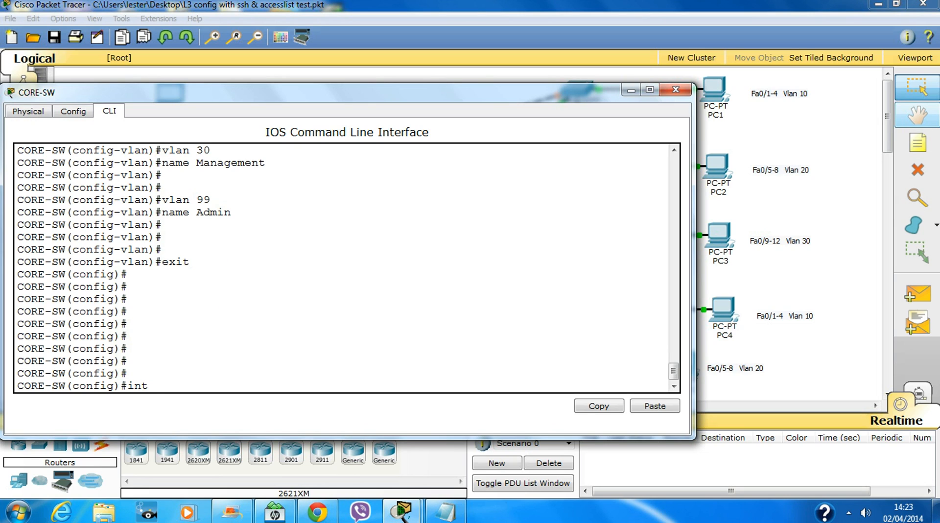
{"action": "type", "text": "vl"}
Assign 192.168.99.1 255.255.255.0 to CORE-SW's interface VLAN 99.
{"action": "key", "text": "Tab"}
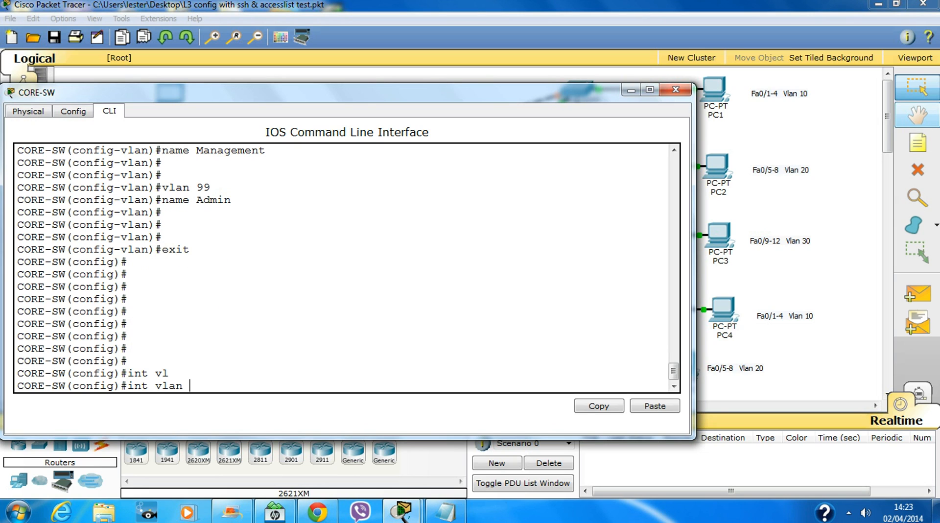
{"action": "type", "text": "99"}
{"action": "key", "text": "Return"}
{"action": "key", "text": "Return"}
{"action": "key", "text": "Return"}
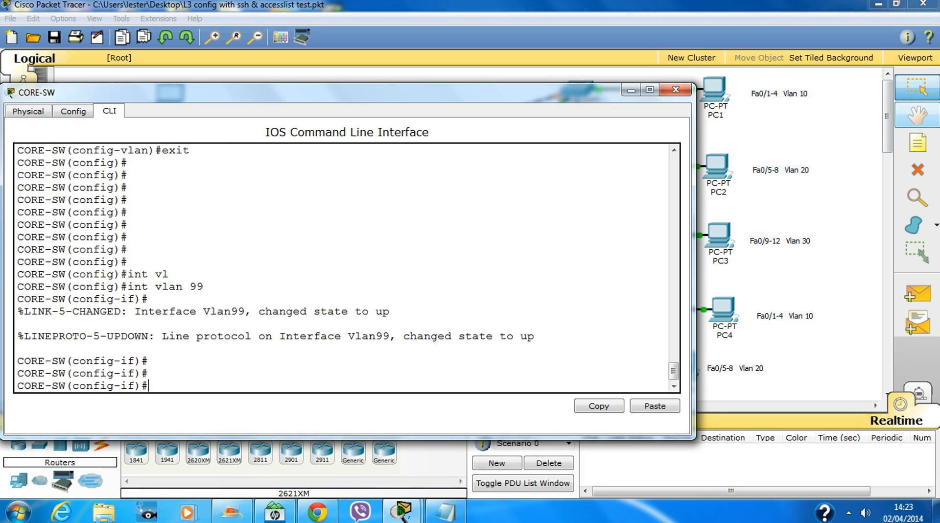
{"action": "type", "text": "19"}
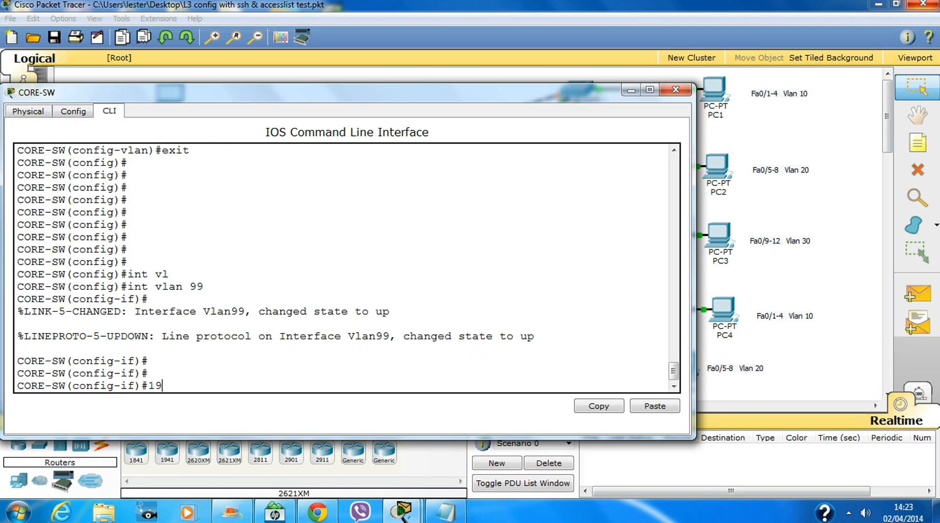
{"action": "key", "text": "BackSpace"}
{"action": "key", "text": "BackSpace"}
{"action": "type", "text": "ip add 192.1"}
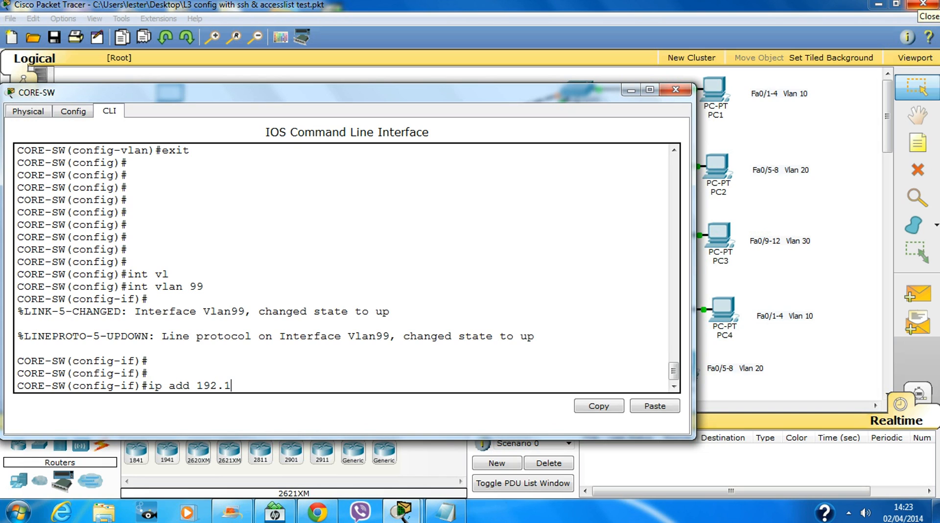
{"action": "type", "text": "68.99.1 255."}
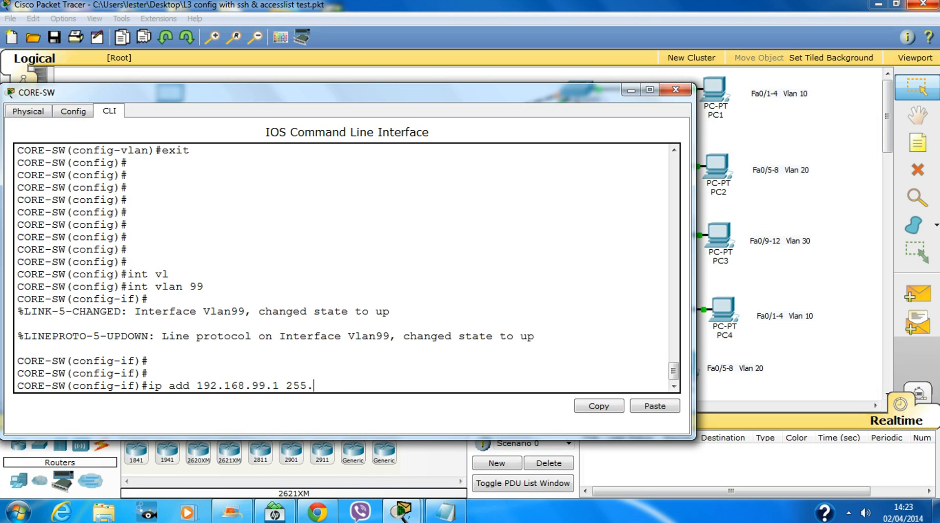
{"action": "type", "text": "255.255.0"}
{"action": "key", "text": "Return"}
Bring the VLAN 99 interface up and return to global configuration.
{"action": "type", "text": "no shut"}
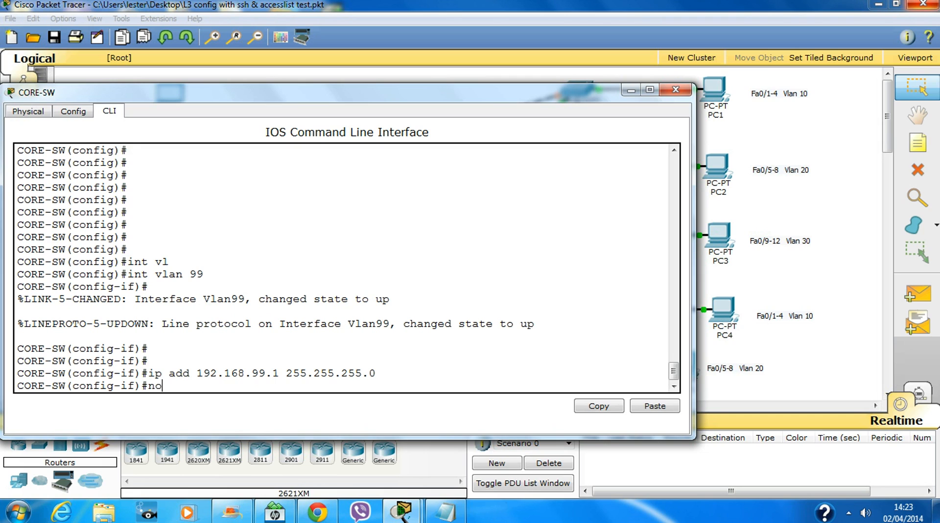
{"action": "key", "text": "Return"}
{"action": "key", "text": "Return"}
{"action": "key", "text": "Return"}
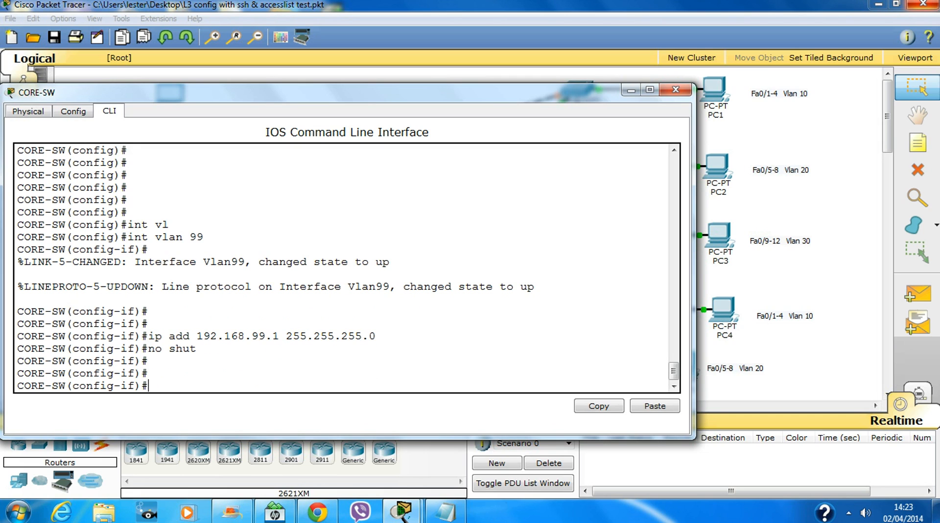
{"action": "type", "text": "exit"}
{"action": "key", "text": "Return"}
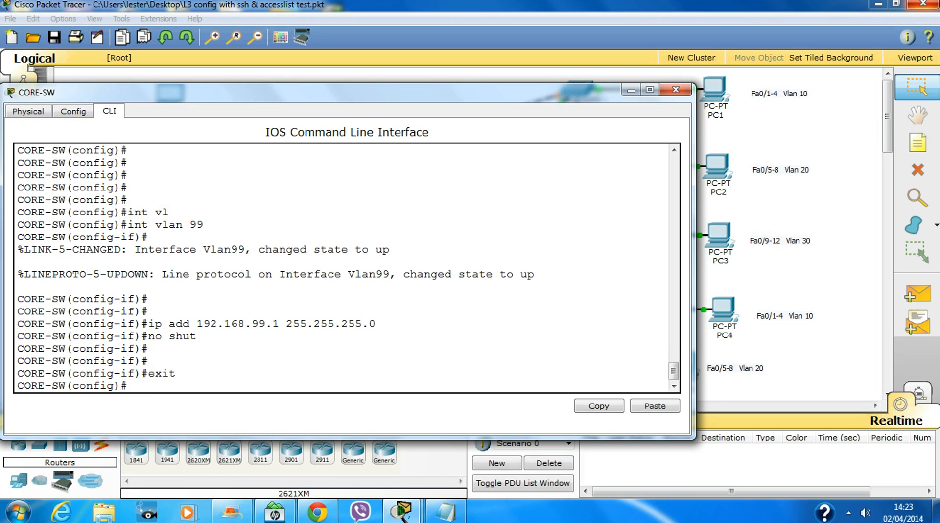
{"action": "key", "text": "Return"}
{"action": "key", "text": "Return"}
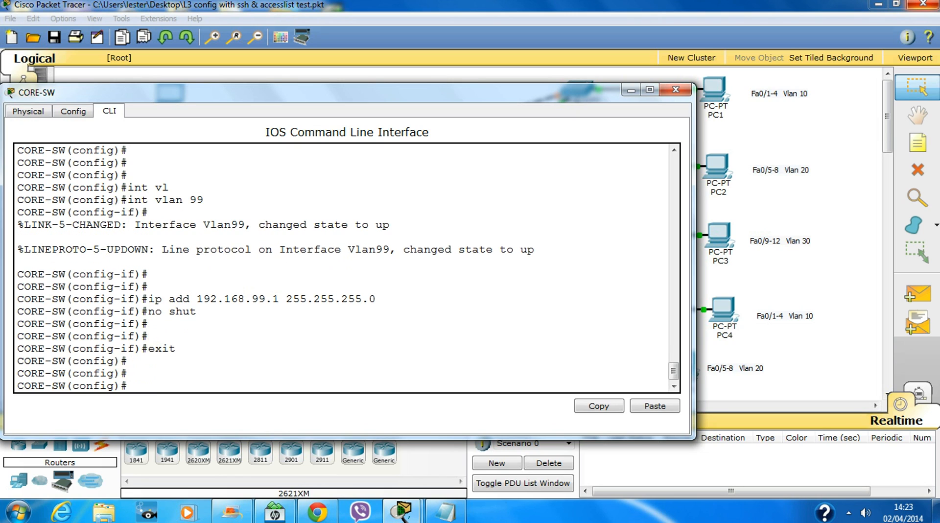
{"action": "key", "text": "Up"}
{"action": "key", "text": "Up"}
{"action": "key", "text": "Up"}
{"action": "key", "text": "Up"}
{"action": "key", "text": "BackSpace"}
{"action": "key", "text": "BackSpace"}
Give CORE-SW's VLAN 10 interface address 192.168.10.1 and enable it with no shut.
{"action": "type", "text": "10"}
{"action": "key", "text": "Return"}
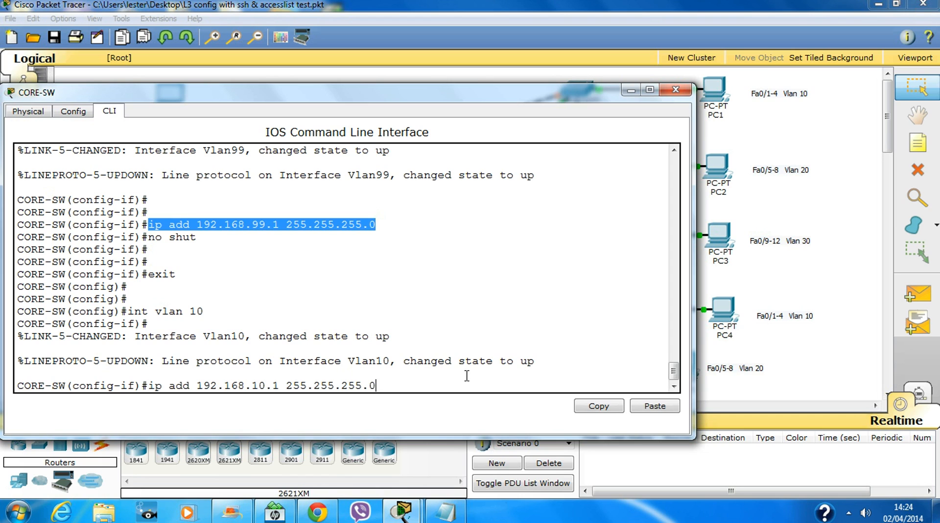
{"action": "key", "text": "Return"}
{"action": "type", "text": "no "}
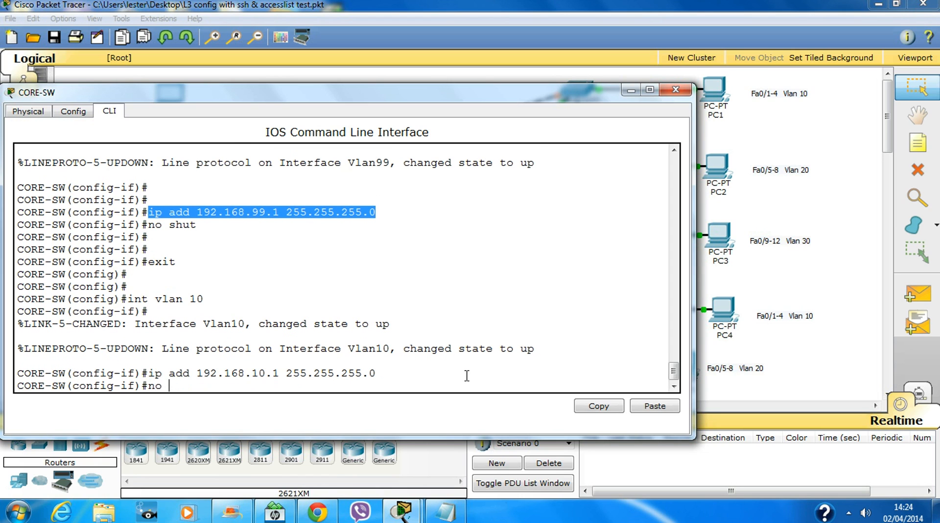
{"action": "type", "text": "shut"}
{"action": "key", "text": "Return"}
{"action": "key", "text": "Return"}
{"action": "key", "text": "Return"}
{"action": "type", "text": "e"}
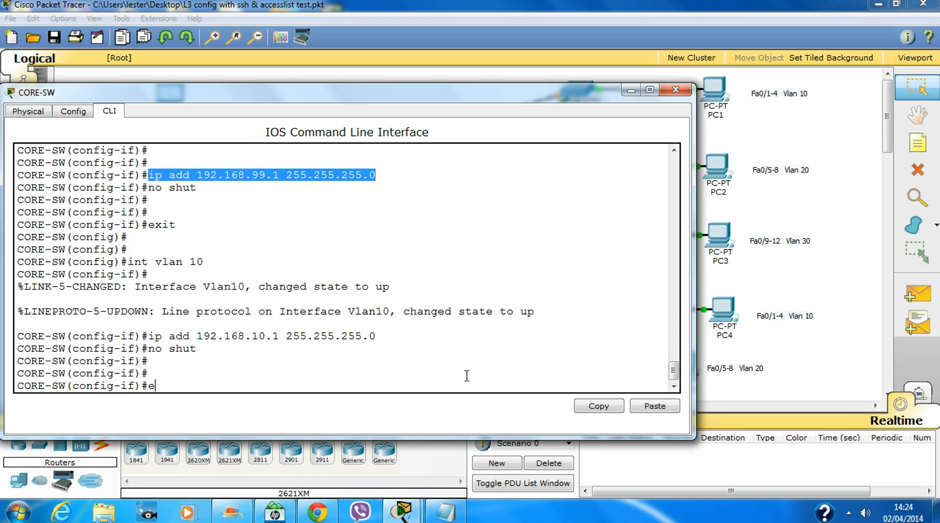
{"action": "type", "text": "xit"}
{"action": "key", "text": "Return"}
{"action": "key", "text": "Return"}
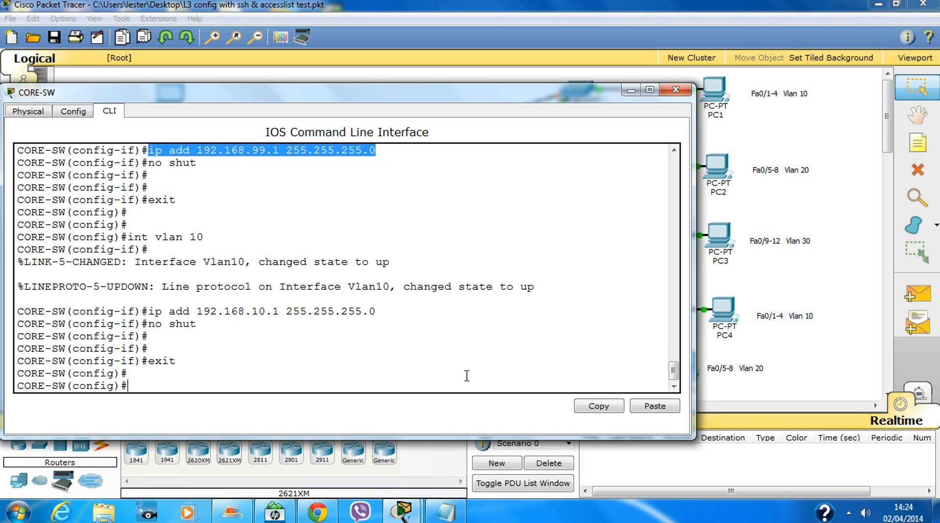
Add DHCP helper address 192.168.99.254 to the VLAN 10 interface.
{"action": "key", "text": "Up"}
{"action": "key", "text": "Up"}
{"action": "key", "text": "Up"}
{"action": "key", "text": "Up"}
{"action": "key", "text": "Return"}
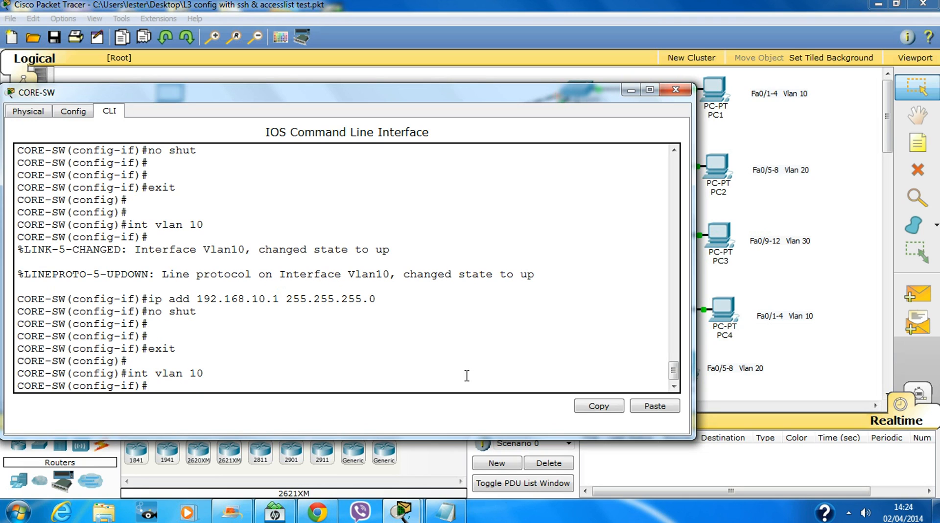
{"action": "type", "text": "ip hel"}
{"action": "key", "text": "question"}
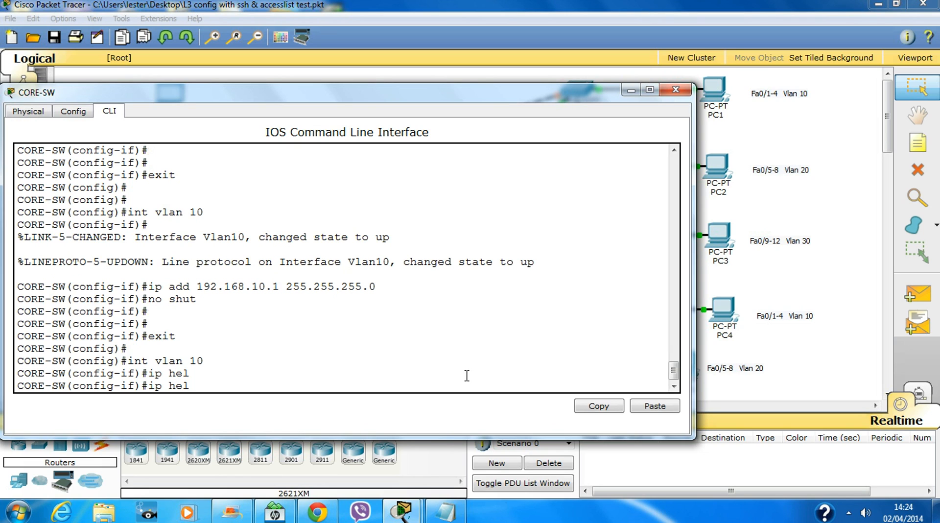
{"action": "type", "text": "p"}
{"action": "key", "text": "Tab"}
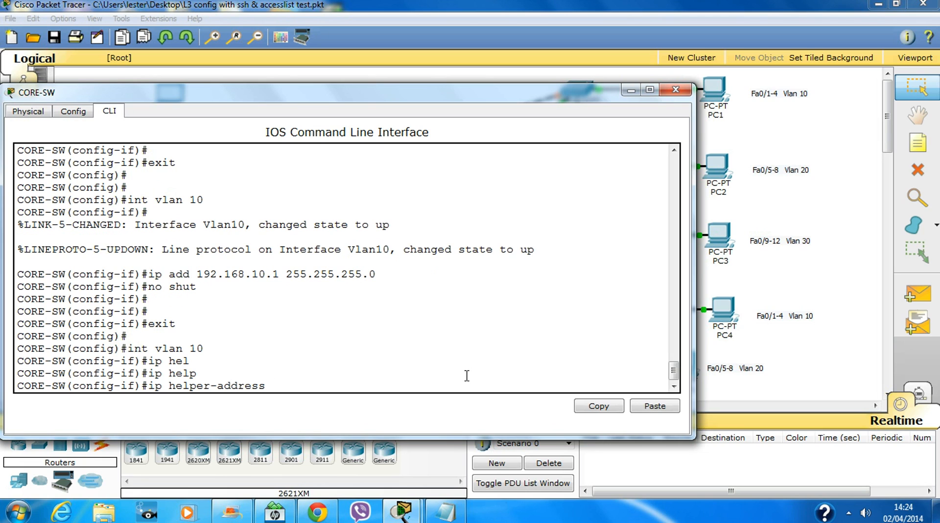
{"action": "type", "text": "192.168.99."}
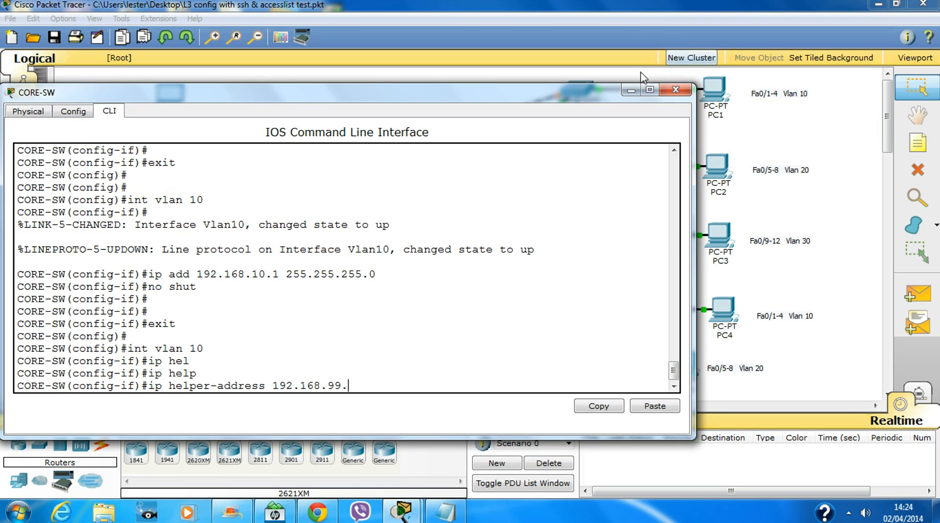
{"action": "left_click", "coordinate": [631, 91]}
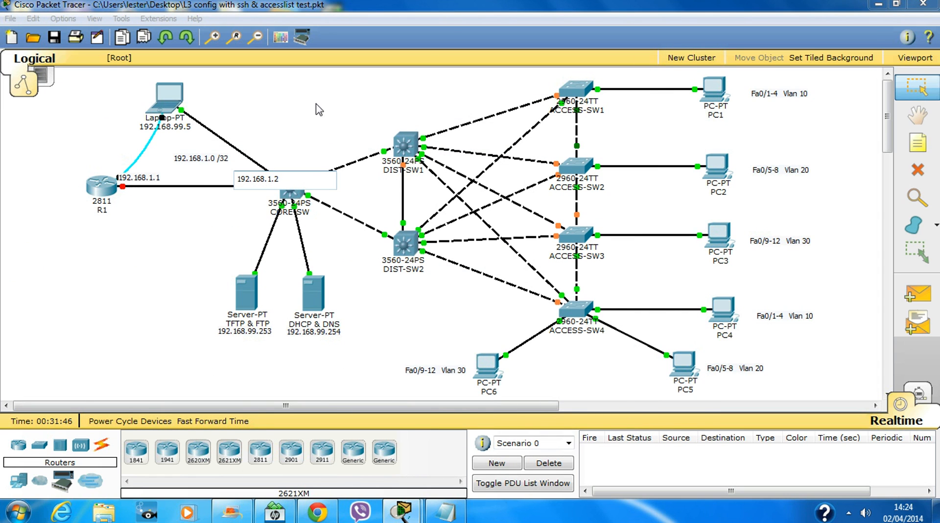
{"action": "left_click", "coordinate": [292, 193]}
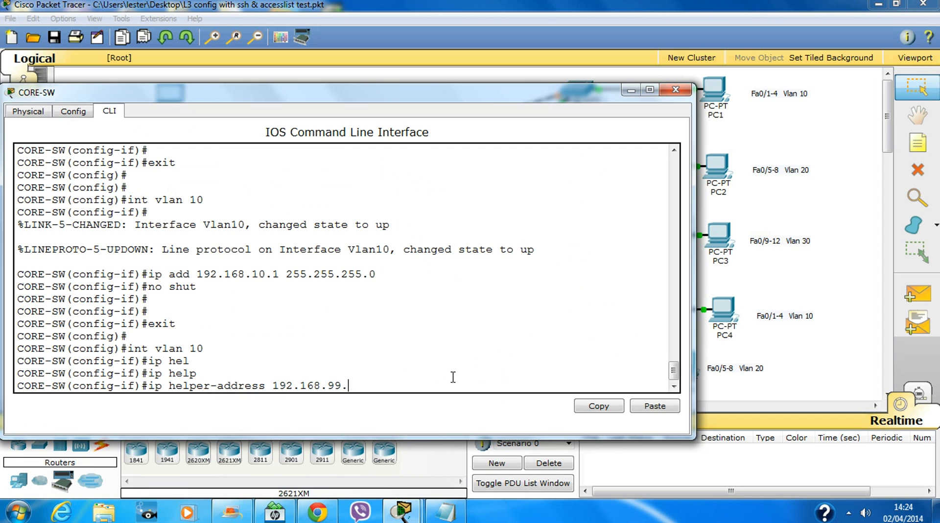
{"action": "type", "text": "254"}
{"action": "key", "text": "Return"}
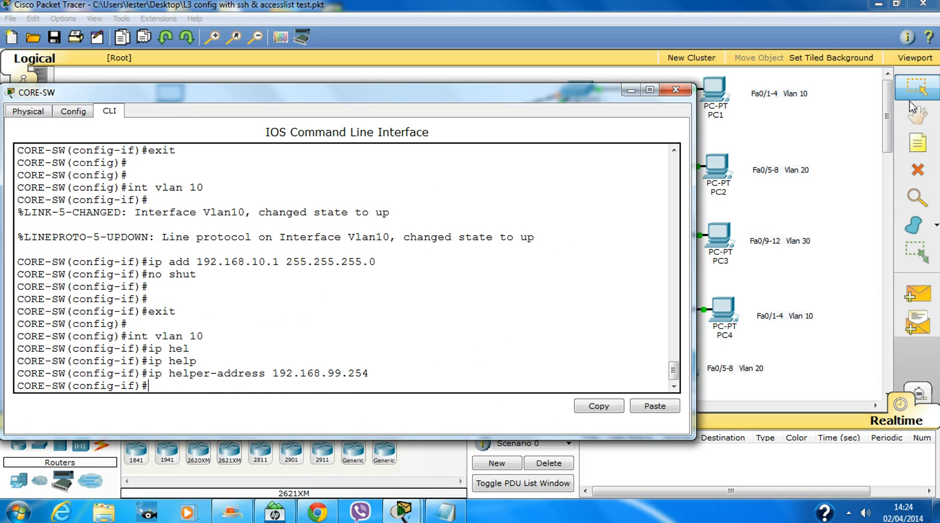
{"action": "type", "text": "exit"}
{"action": "key", "text": "Return"}
{"action": "key", "text": "Return"}
{"action": "key", "text": "Return"}
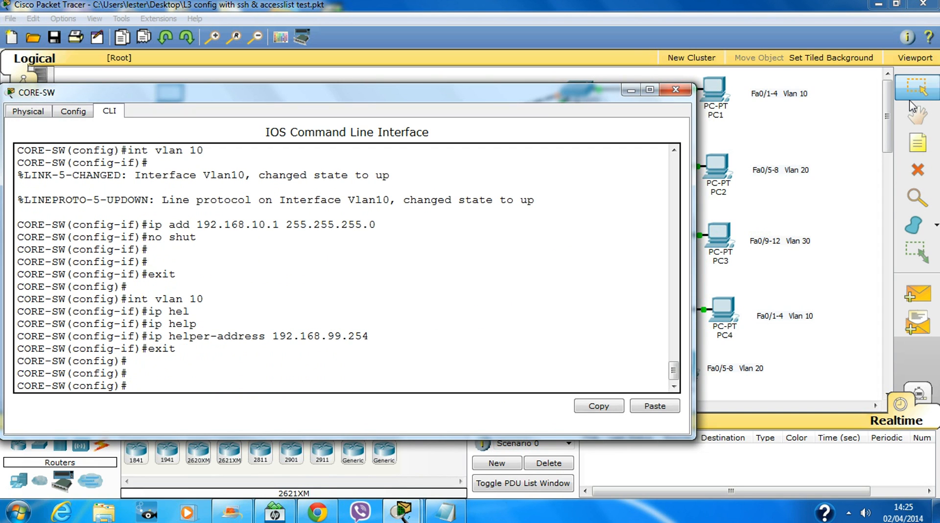
Configure the VLAN 20 interface with helper 192.168.99.254 and address 192.168.20.1.
{"action": "key", "text": "Up"}
{"action": "key", "text": "Up"}
{"action": "key", "text": "Up"}
{"action": "key", "text": "BackSpace"}
{"action": "key", "text": "BackSpace"}
{"action": "type", "text": "20"}
{"action": "key", "text": "Return"}
{"action": "key", "text": "Up"}
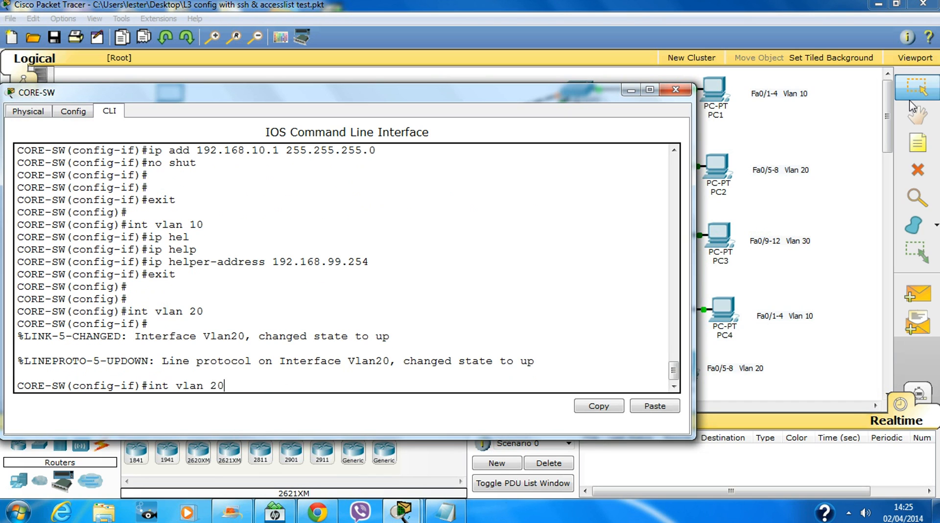
{"action": "key", "text": "Up"}
{"action": "key", "text": "Up"}
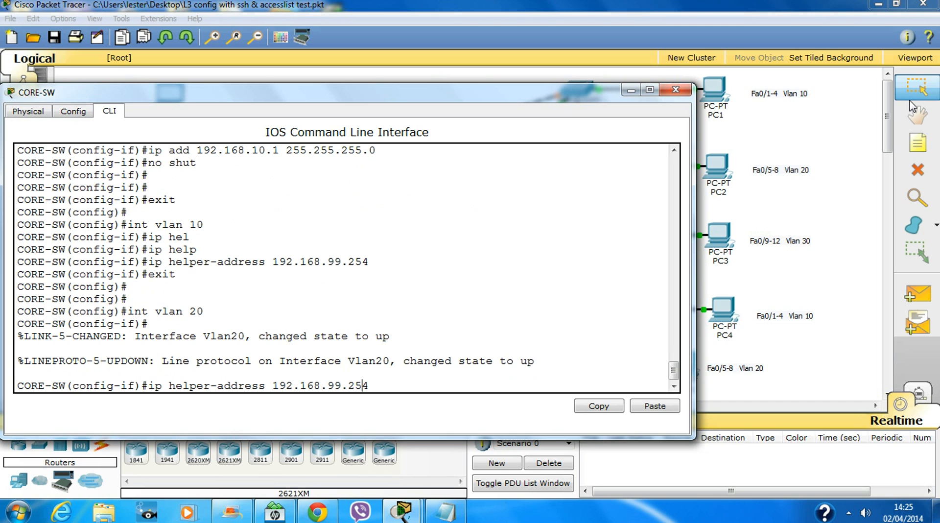
{"action": "key", "text": "Return"}
{"action": "key", "text": "Up"}
{"action": "key", "text": "Up"}
{"action": "key", "text": "Up"}
{"action": "key", "text": "Up"}
{"action": "key", "text": "Up"}
{"action": "key", "text": "Up"}
{"action": "key", "text": "Up"}
{"action": "key", "text": "Up"}
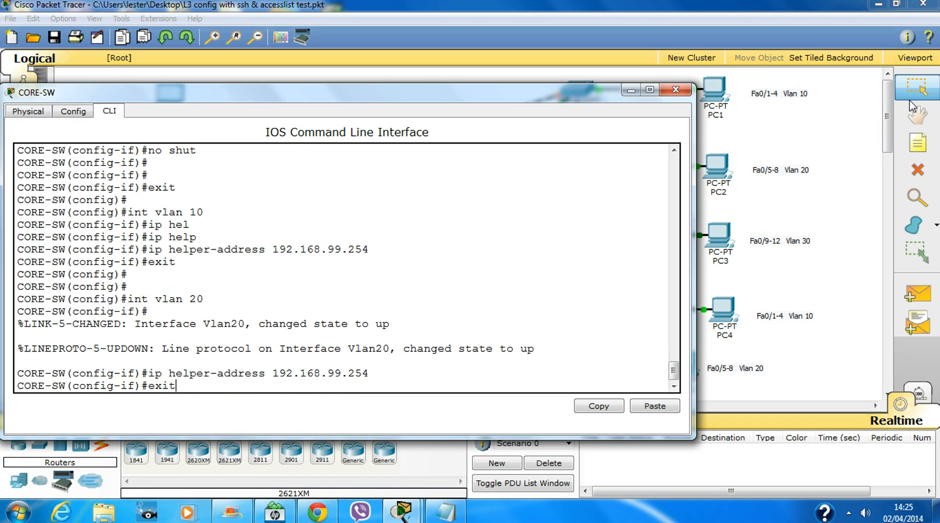
{"action": "key", "text": "Up"}
{"action": "key", "text": "Up"}
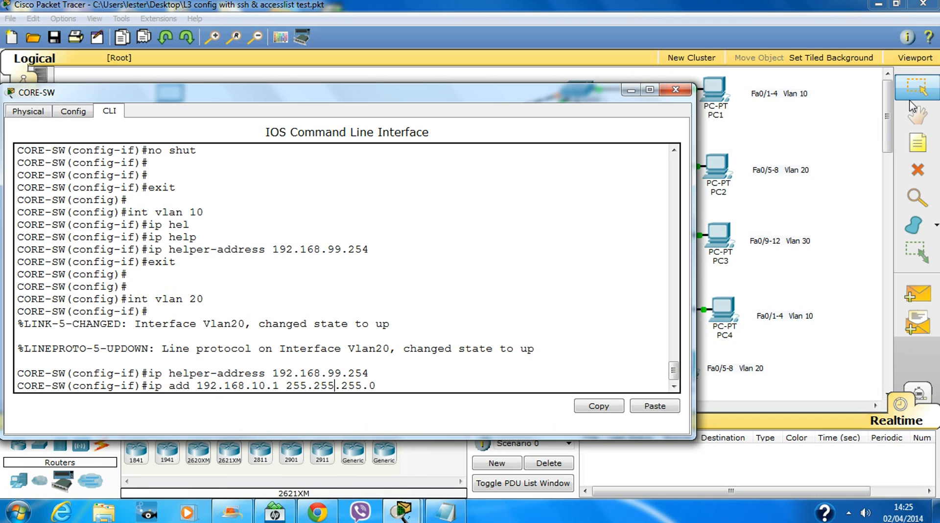
{"action": "key", "text": "Left"}
{"action": "key", "text": "Left"}
{"action": "key", "text": "Left"}
{"action": "key", "text": "Left"}
{"action": "key", "text": "Left"}
{"action": "key", "text": "Left"}
{"action": "key", "text": "Left"}
{"action": "key", "text": "Left"}
{"action": "key", "text": "Left"}
{"action": "key", "text": "Left"}
{"action": "key", "text": "Left"}
{"action": "key", "text": "Left"}
{"action": "key", "text": "Left"}
{"action": "key", "text": "Left"}
{"action": "key", "text": "Left"}
{"action": "key", "text": "Left"}
{"action": "key", "text": "Left"}
{"action": "key", "text": "BackSpace"}
{"action": "type", "text": "2"}
{"action": "key", "text": "Return"}
{"action": "key", "text": "Return"}
{"action": "key", "text": "Return"}
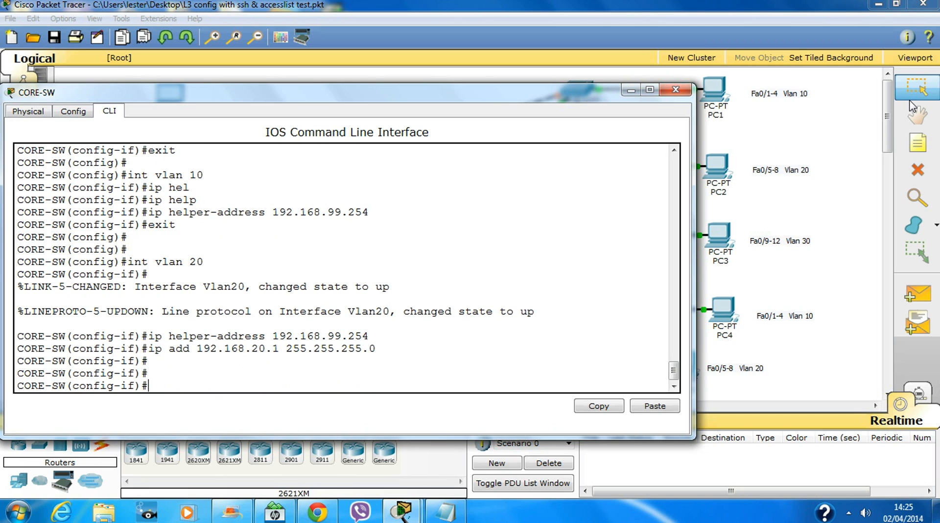
{"action": "type", "text": "exit"}
{"action": "key", "text": "Return"}
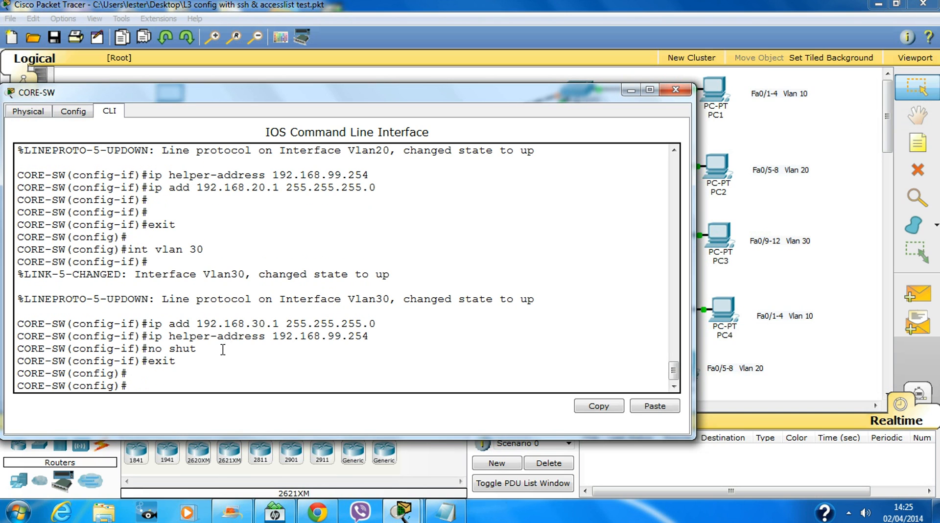
Select the VLAN 30 address and enable lines in the CORE-SW console.
{"action": "left_click_drag", "start_coordinate": [223, 349], "coordinate": [137, 323]}
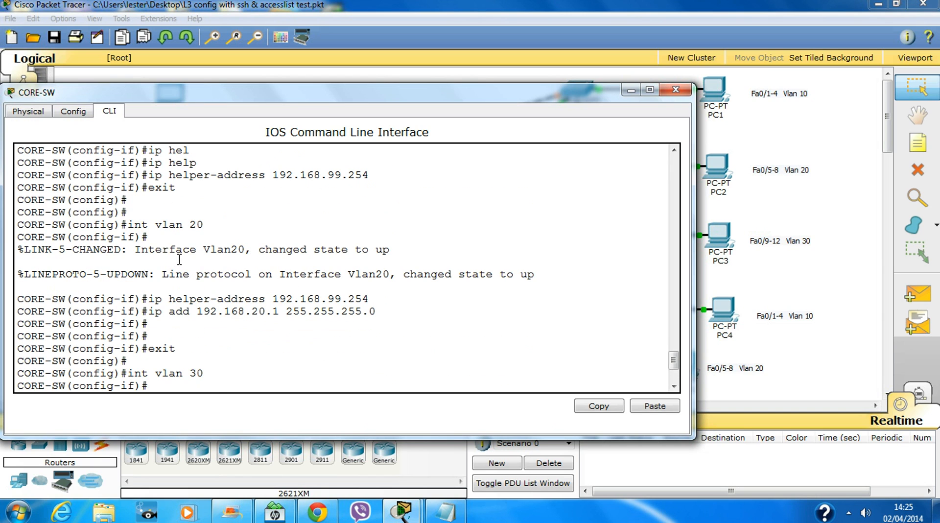
{"action": "scroll", "coordinate": [211, 201], "scroll_direction": "up", "scroll_amount": 2}
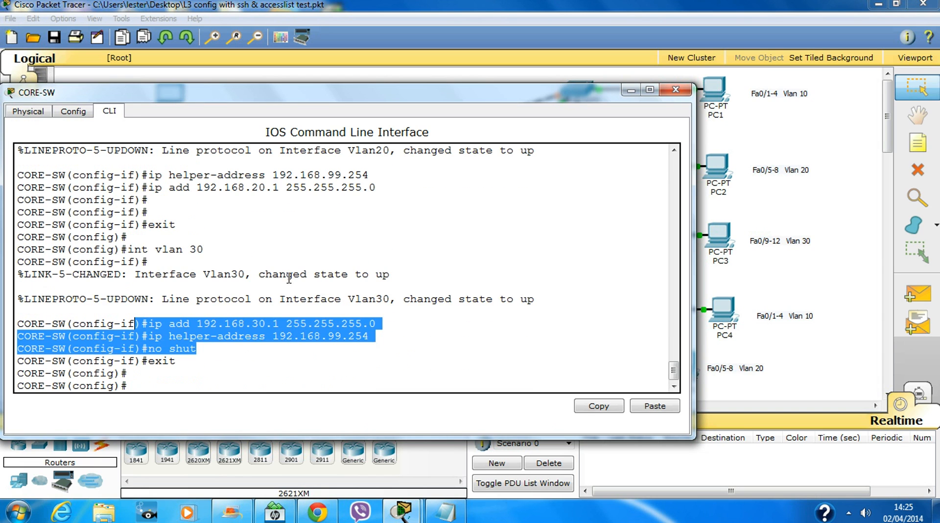
{"action": "left_click", "coordinate": [237, 386]}
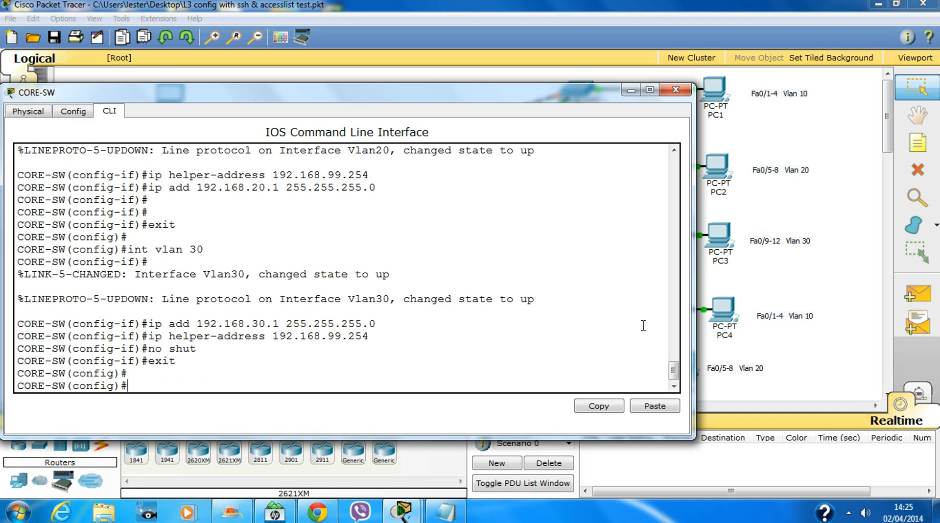
{"action": "key", "text": "Return"}
{"action": "key", "text": "Return"}
{"action": "key", "text": "Return"}
{"action": "key", "text": "Return"}
{"action": "key", "text": "Return"}
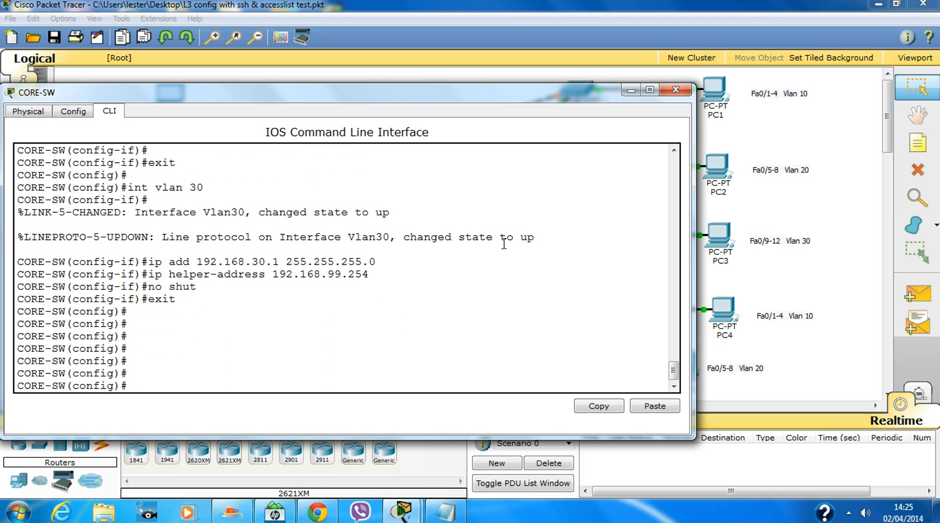
Set ip default-network 192.168.99.0 on CORE-SW from global configuration.
{"action": "type", "text": "ip de"}
{"action": "key", "text": "Tab"}
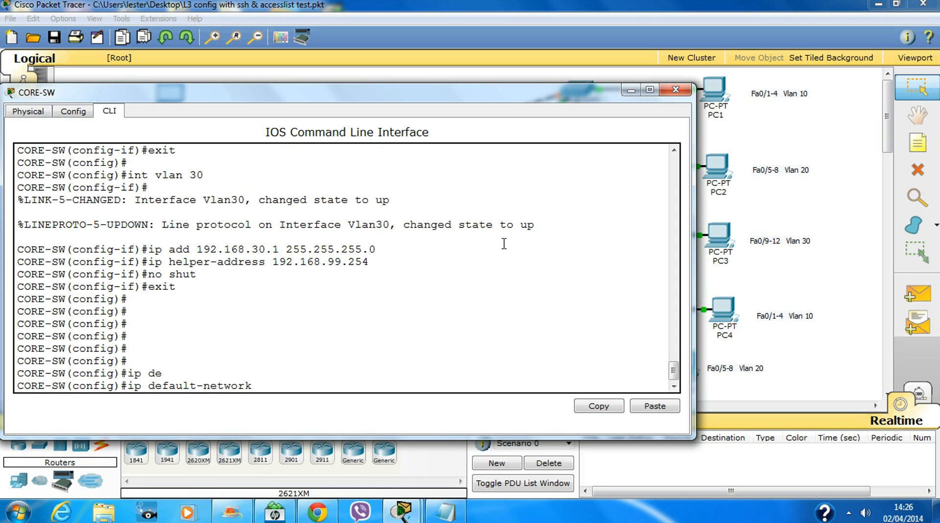
{"action": "type", "text": "192.168.99.0"}
{"action": "key", "text": "Return"}
{"action": "key", "text": "Return"}
{"action": "key", "text": "Return"}
{"action": "key", "text": "Return"}
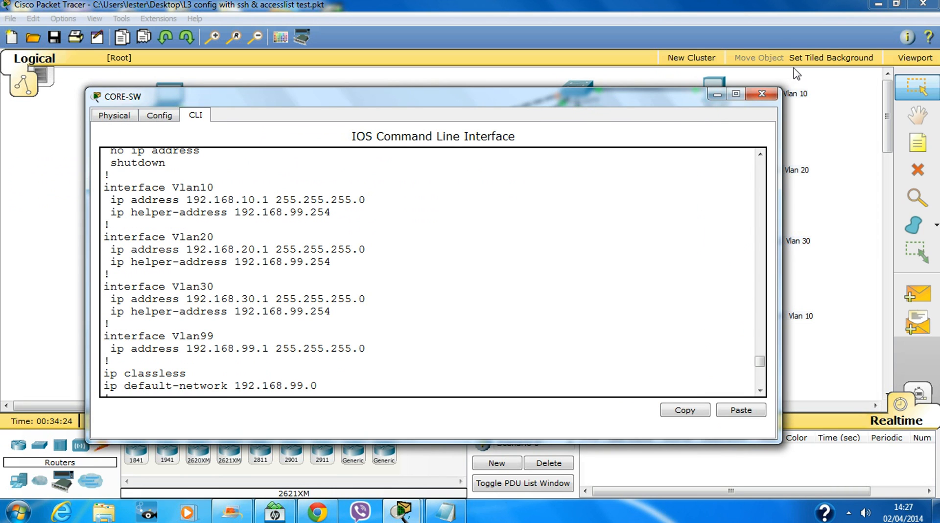
Review the running configuration, return to global config with conf t, and close CORE-SW.
{"action": "left_click_drag", "start_coordinate": [538, 88], "coordinate": [514, 15]}
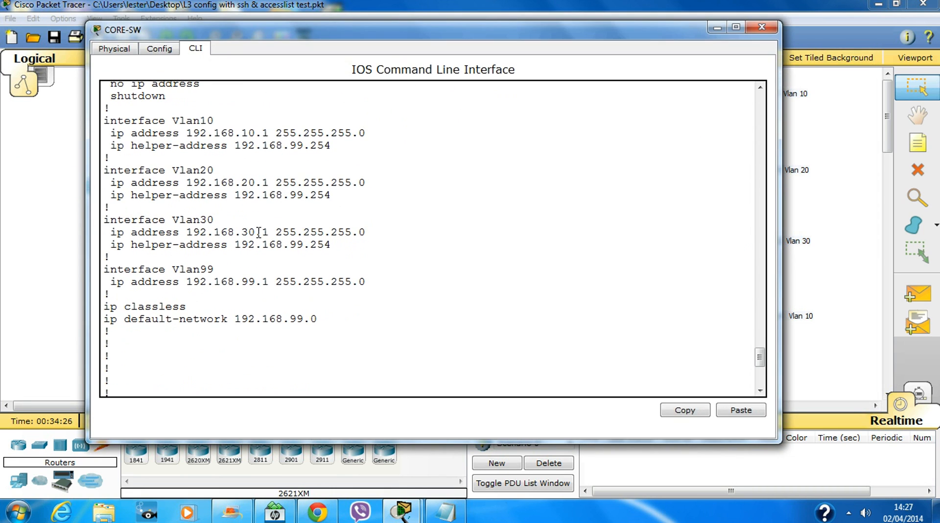
{"action": "scroll", "coordinate": [249, 269], "scroll_direction": "down", "scroll_amount": 1}
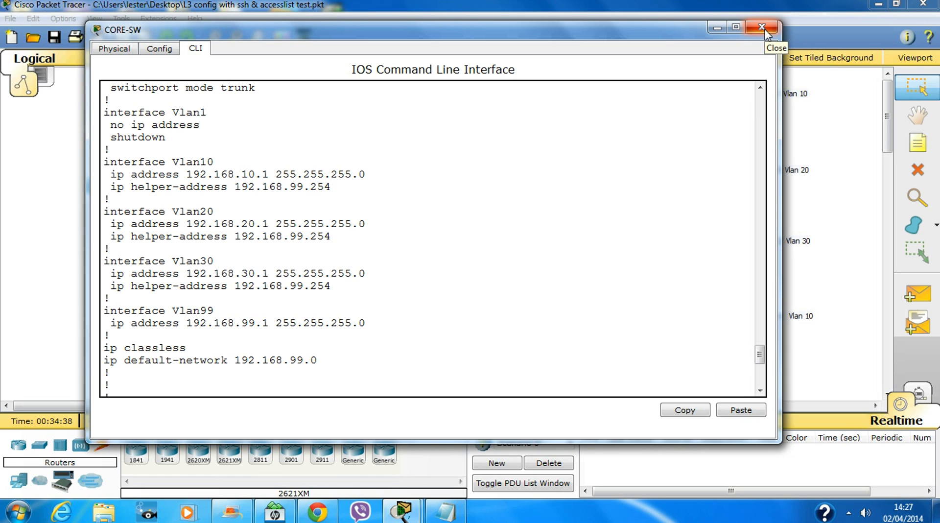
{"action": "key", "text": "Return"}
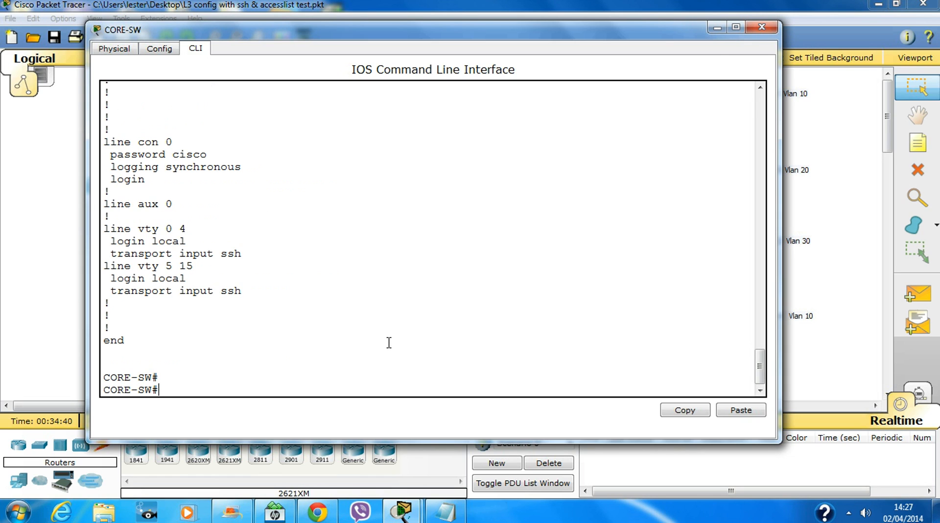
{"action": "type", "text": "conf t"}
{"action": "key", "text": "Return"}
{"action": "key", "text": "Return"}
{"action": "key", "text": "Return"}
{"action": "key", "text": "Return"}
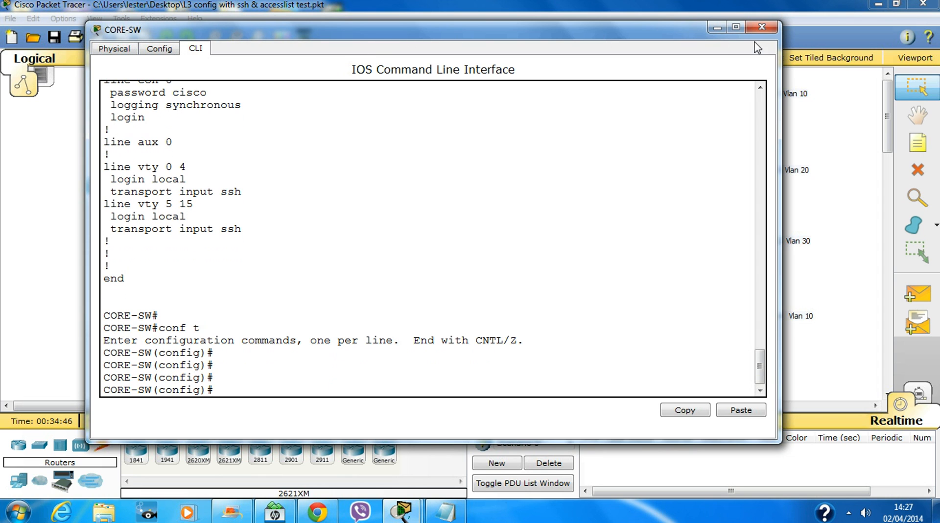
{"action": "left_click", "coordinate": [761, 28]}
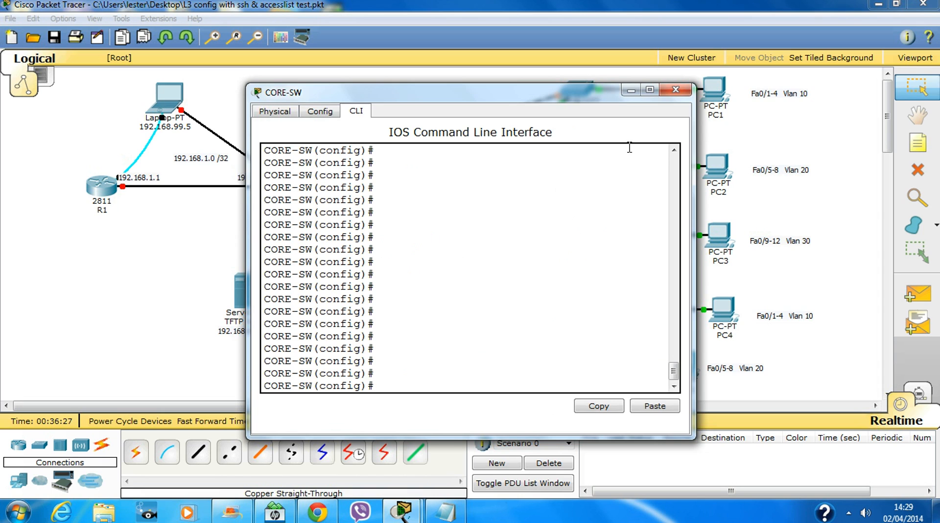
{"action": "left_click", "coordinate": [678, 92]}
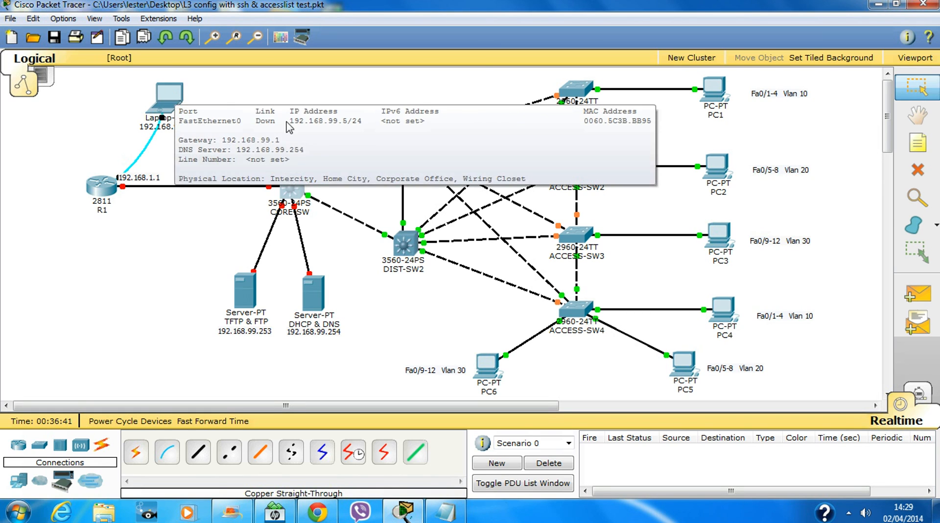
Select CORE-SW interfaces Fa0/21-23 with an interface range command.
{"action": "left_click", "coordinate": [299, 188]}
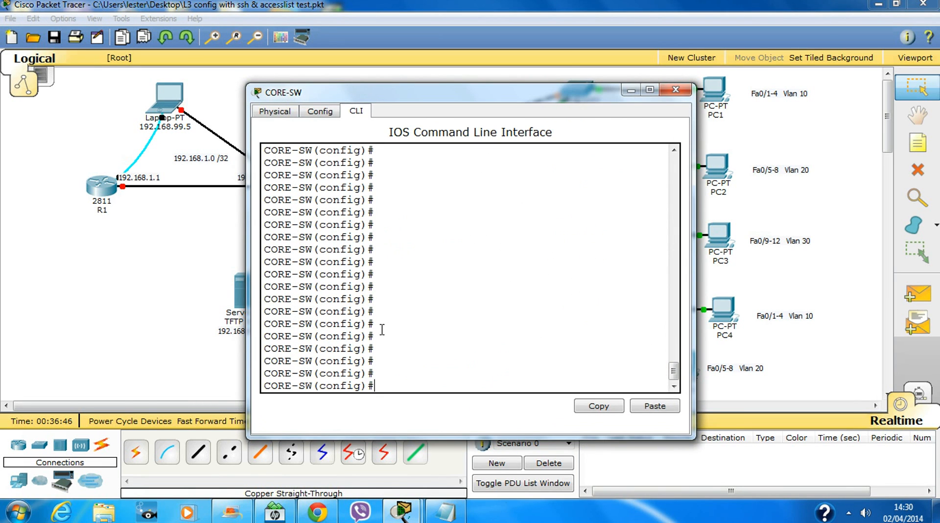
{"action": "type", "text": "int ra"}
{"action": "key", "text": "Tab"}
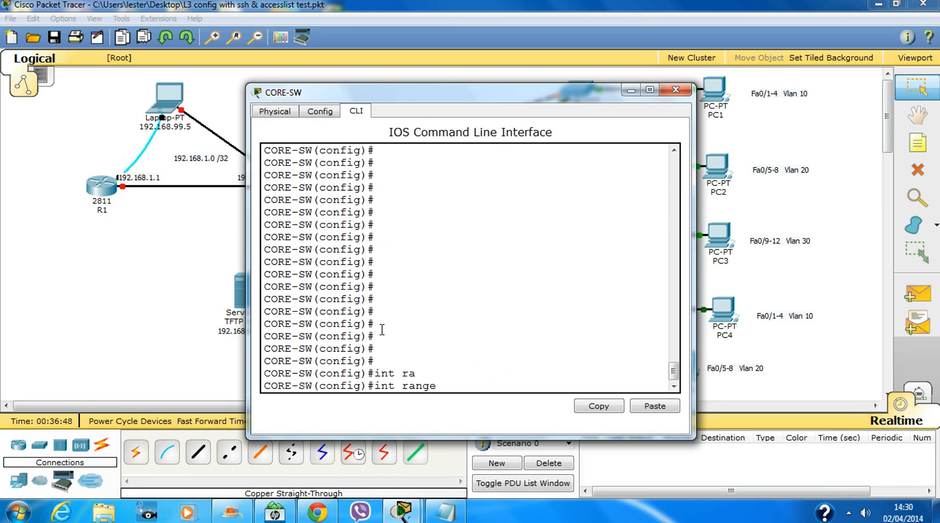
{"action": "type", "text": "fa0/21-23"}
{"action": "left_click", "coordinate": [630, 91]}
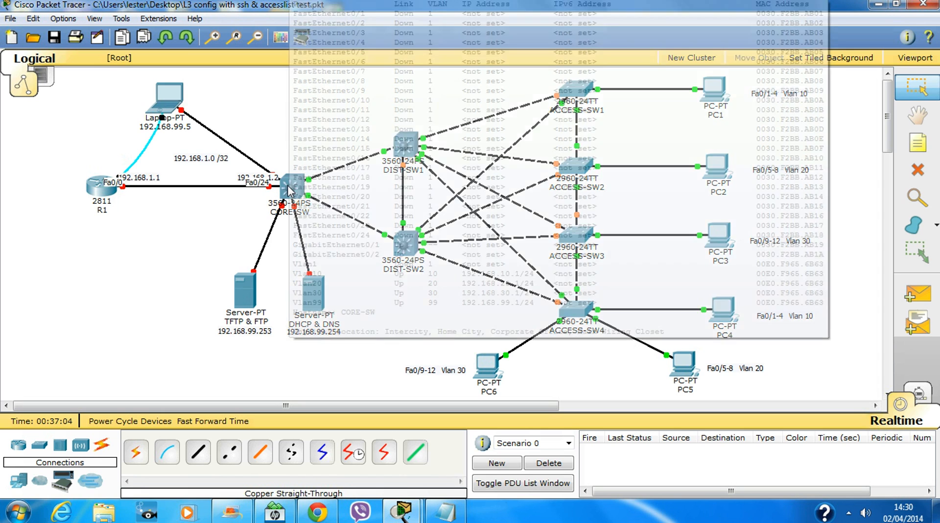
{"action": "left_click", "coordinate": [289, 191]}
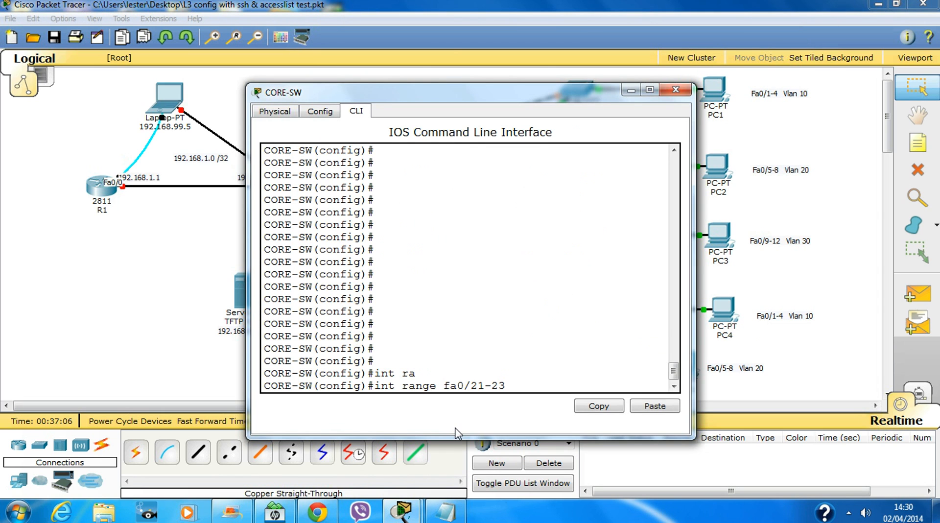
{"action": "left_click", "coordinate": [563, 333]}
{"action": "key", "text": "Return"}
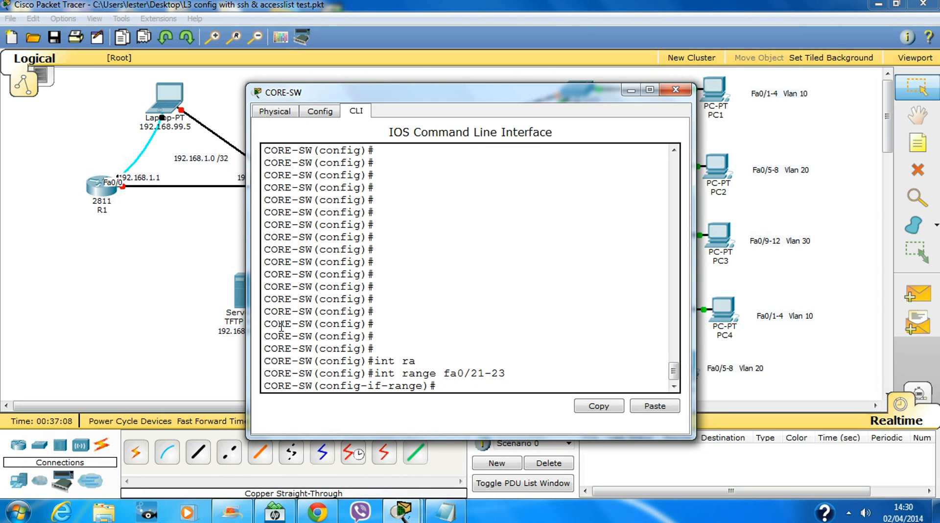
Make Fa0/21-23 access ports assigned to VLAN 99.
{"action": "left_click_drag", "start_coordinate": [247, 313], "coordinate": [53, 301]}
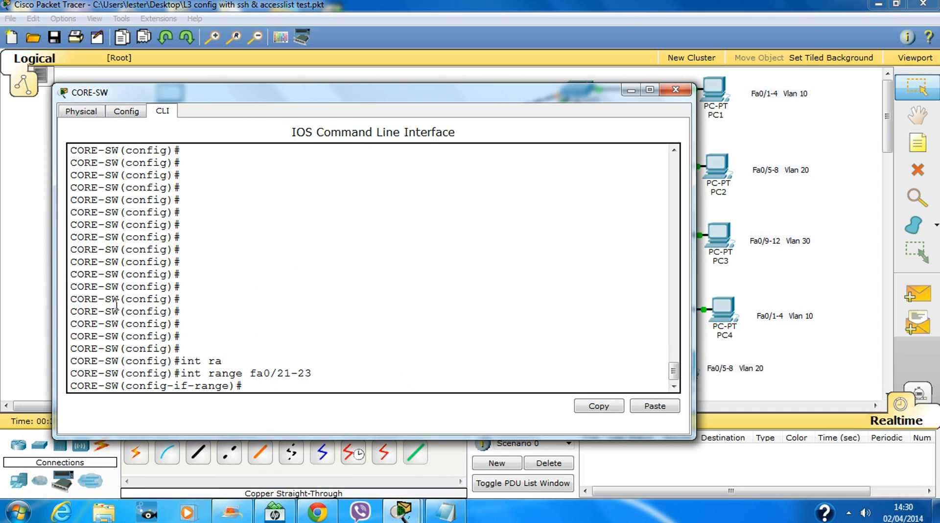
{"action": "type", "text": "swi"}
{"action": "key", "text": "Tab"}
{"action": "type", "text": "mo"}
{"action": "key", "text": "Tab"}
{"action": "type", "text": "a"}
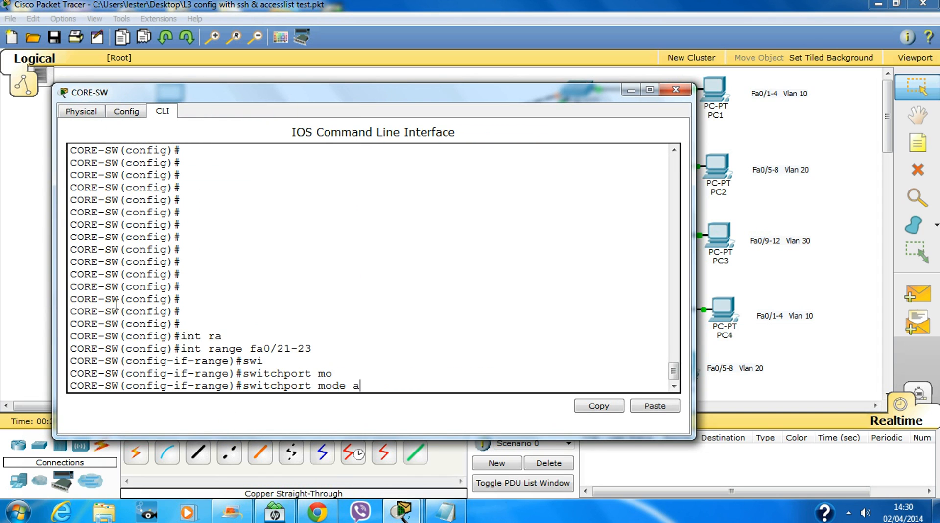
{"action": "type", "text": "cc"}
{"action": "key", "text": "Tab"}
{"action": "key", "text": "Return"}
{"action": "type", "text": "s"}
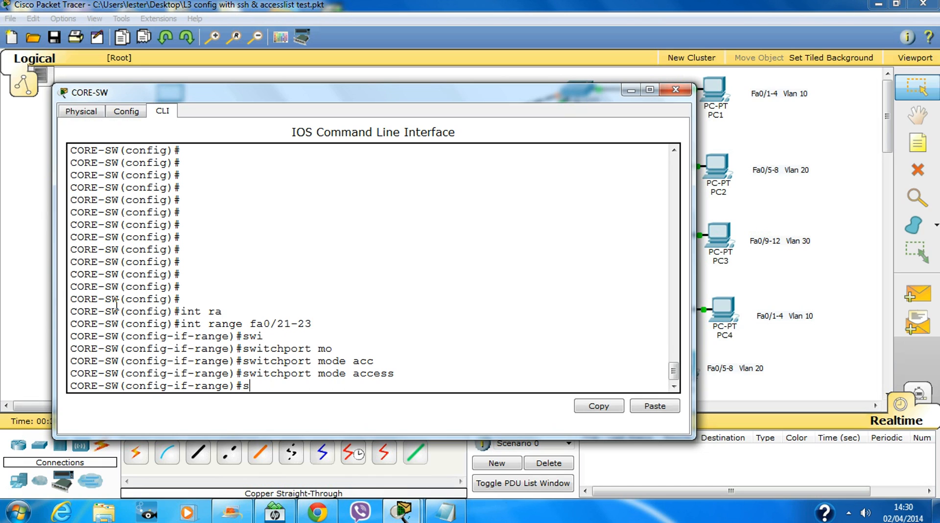
{"action": "type", "text": "w"}
{"action": "key", "text": "Tab"}
{"action": "type", "text": "acc"}
{"action": "key", "text": "Tab"}
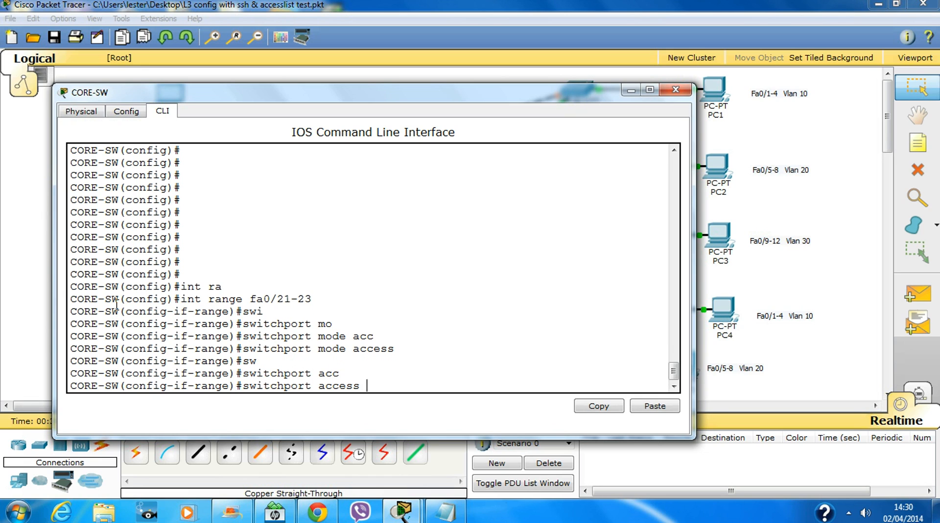
{"action": "type", "text": "vl"}
{"action": "key", "text": "Tab"}
{"action": "type", "text": "99"}
{"action": "key", "text": "Return"}
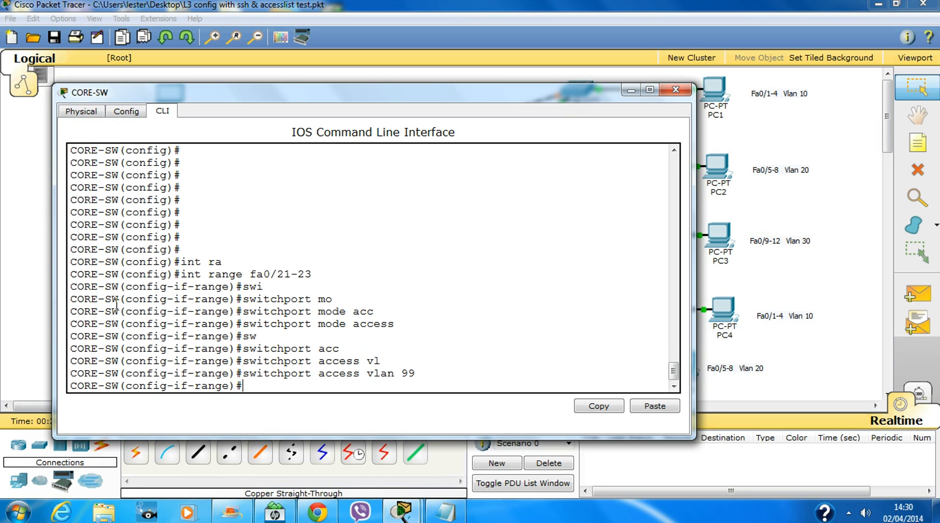
Enable the ports with no shut, save with do wr, and close CORE-SW.
{"action": "key", "text": "Return"}
{"action": "type", "text": "no shut"}
{"action": "key", "text": "Return"}
{"action": "key", "text": "Return"}
{"action": "key", "text": "Return"}
{"action": "key", "text": "Return"}
{"action": "key", "text": "Return"}
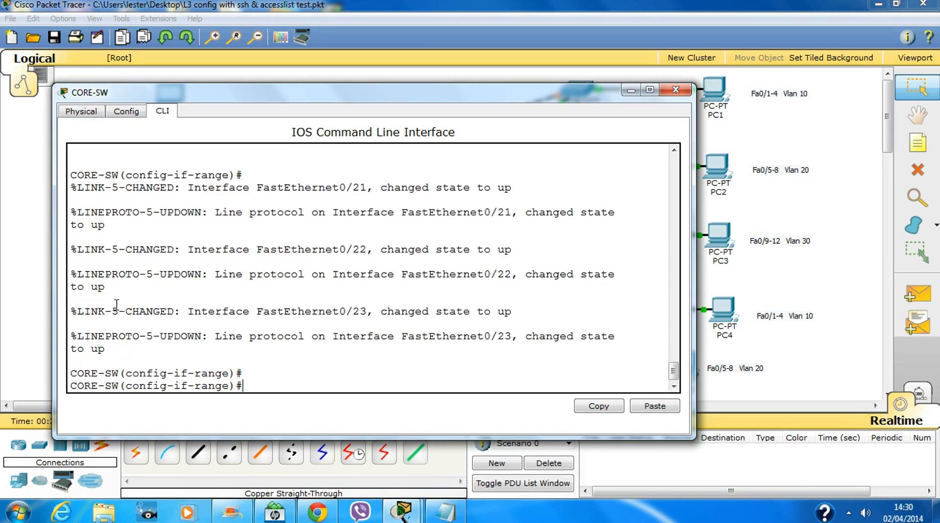
{"action": "type", "text": "exit"}
{"action": "key", "text": "Return"}
{"action": "key", "text": "Return"}
{"action": "key", "text": "Return"}
{"action": "key", "text": "Return"}
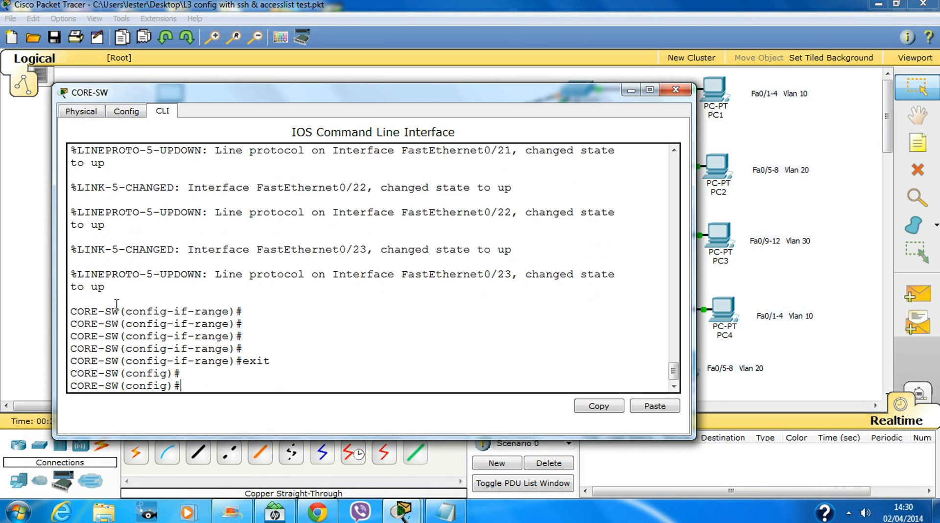
{"action": "type", "text": "do wr"}
{"action": "key", "text": "Return"}
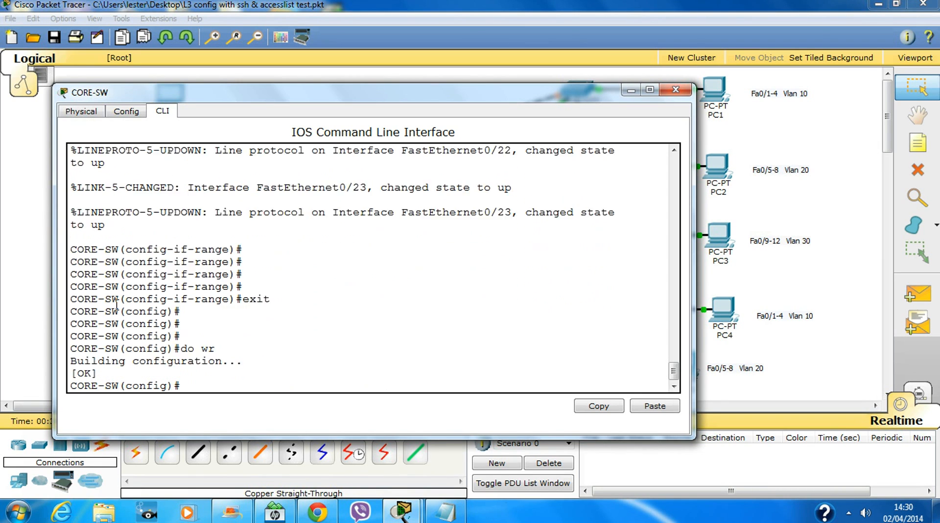
{"action": "key", "text": "Return"}
{"action": "key", "text": "Return"}
{"action": "key", "text": "Return"}
{"action": "key", "text": "Return"}
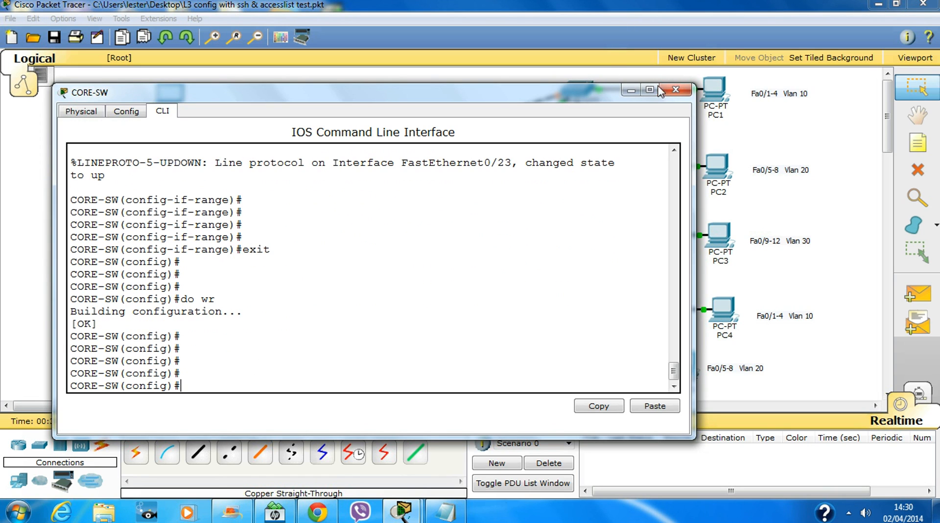
{"action": "left_click", "coordinate": [675, 90]}
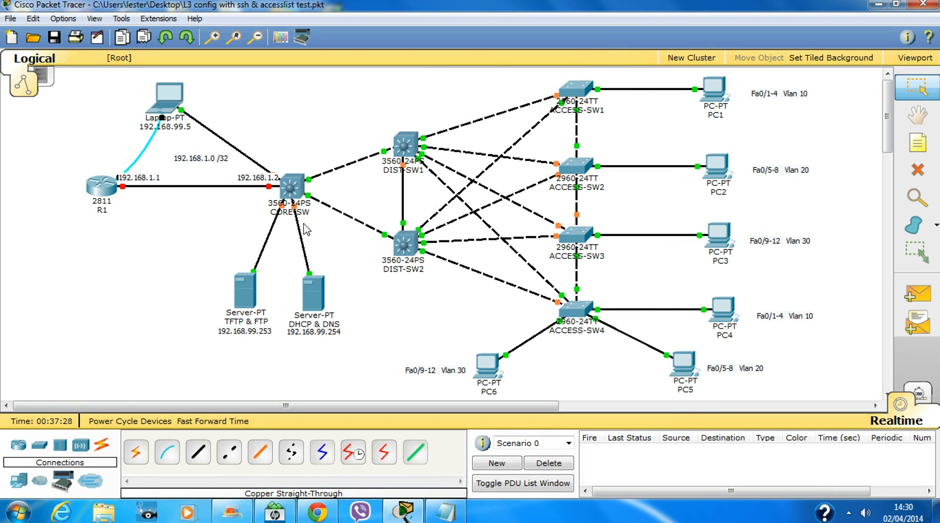
Turn CORE-SW's Fa0/24 into a routed port with no switchport.
{"action": "left_click", "coordinate": [290, 187]}
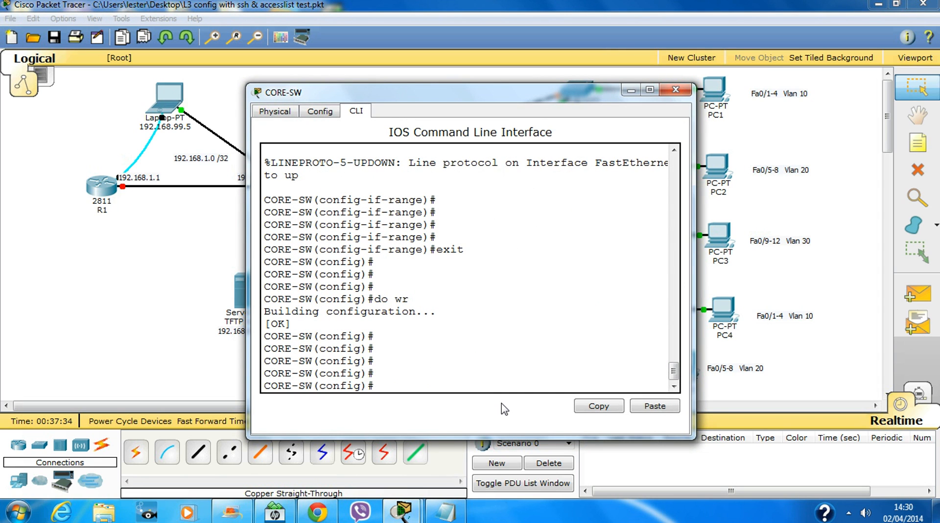
{"action": "type", "text": "int fa0/24"}
{"action": "key", "text": "Return"}
{"action": "key", "text": "Return"}
{"action": "key", "text": "Return"}
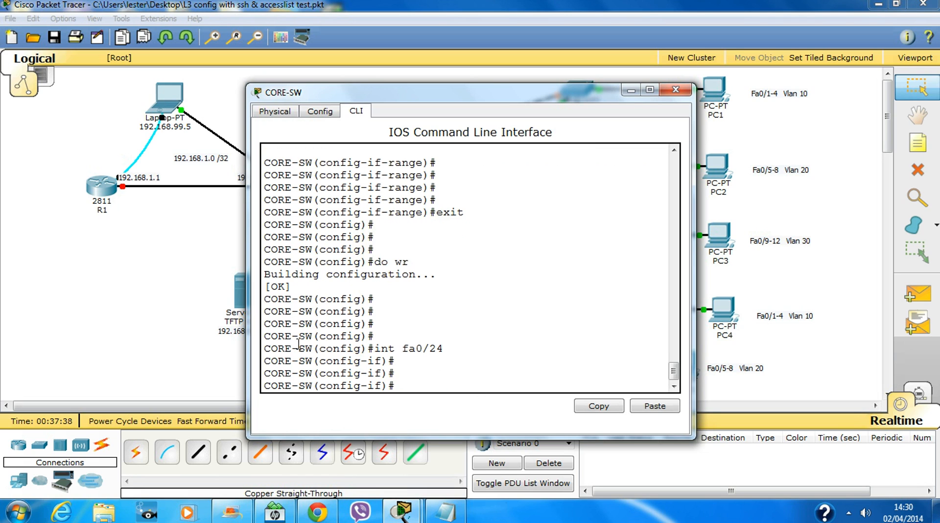
{"action": "left_click_drag", "start_coordinate": [252, 303], "coordinate": [143, 311]}
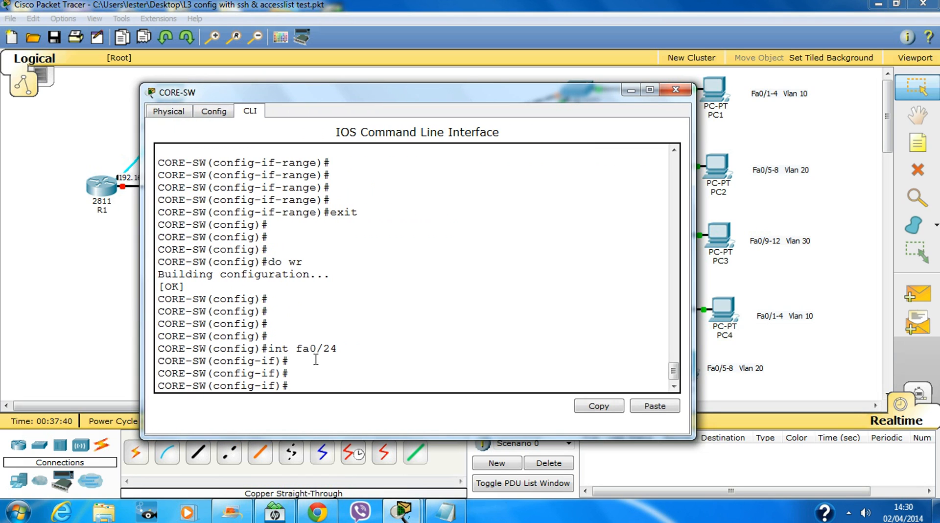
{"action": "left_click_drag", "start_coordinate": [461, 101], "coordinate": [638, 97]}
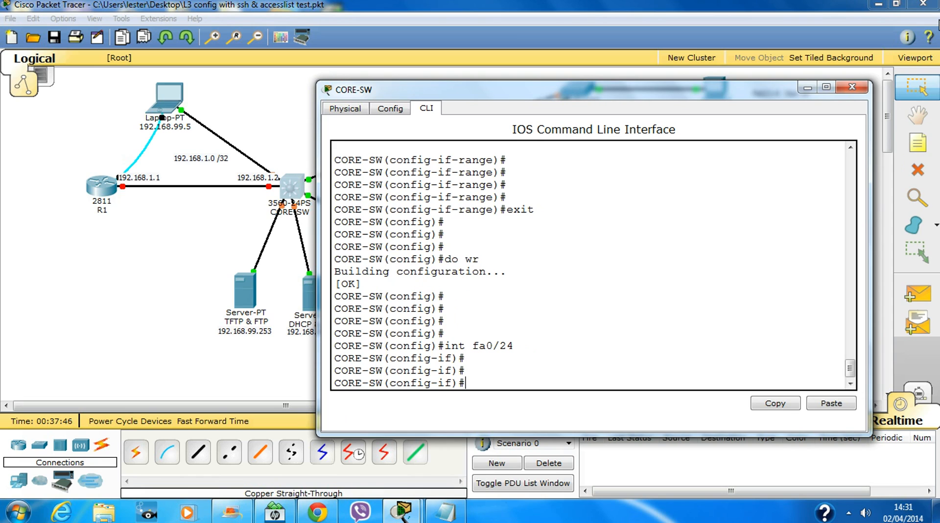
{"action": "type", "text": "swi"}
{"action": "key", "text": "Tab"}
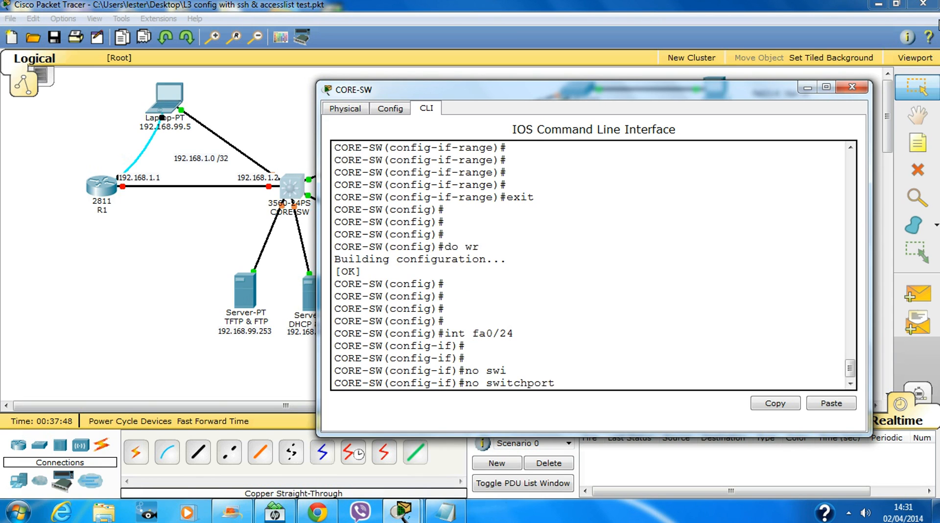
{"action": "key", "text": "Return"}
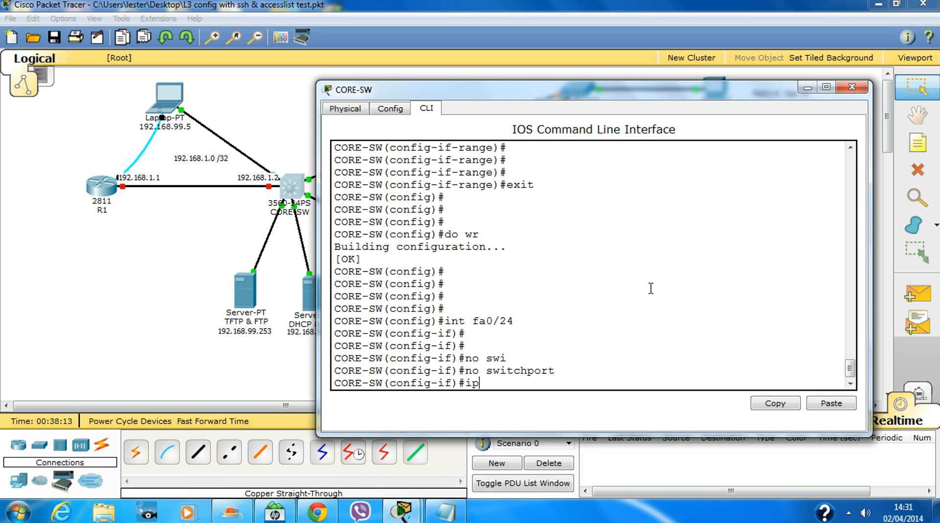
Address Fa0/24 as 192.168.1.2 255.255.255.252 and bring it up.
{"action": "type", "text": "add"}
{"action": "key", "text": "Tab"}
{"action": "type", "text": "19"}
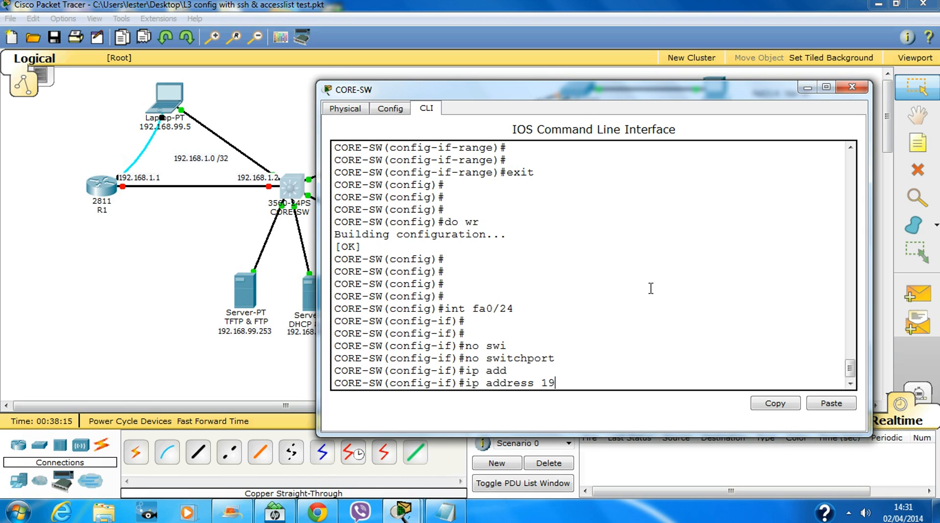
{"action": "type", "text": "2.168.1.2"}
{"action": "type", "text": "255.255.255"}
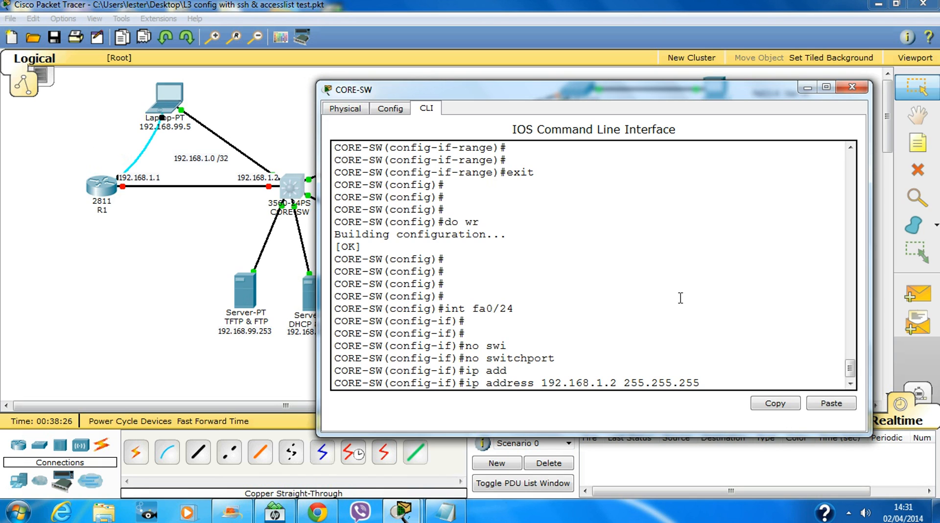
{"action": "type", "text": ".252"}
{"action": "key", "text": "Return"}
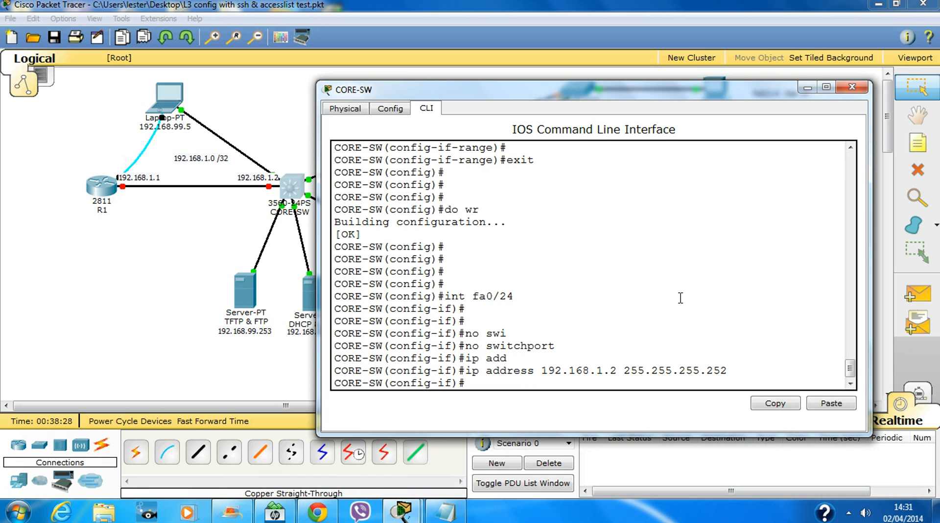
{"action": "type", "text": "no shut"}
{"action": "key", "text": "Return"}
{"action": "key", "text": "Return"}
{"action": "key", "text": "Return"}
{"action": "key", "text": "Return"}
{"action": "type", "text": "e"}
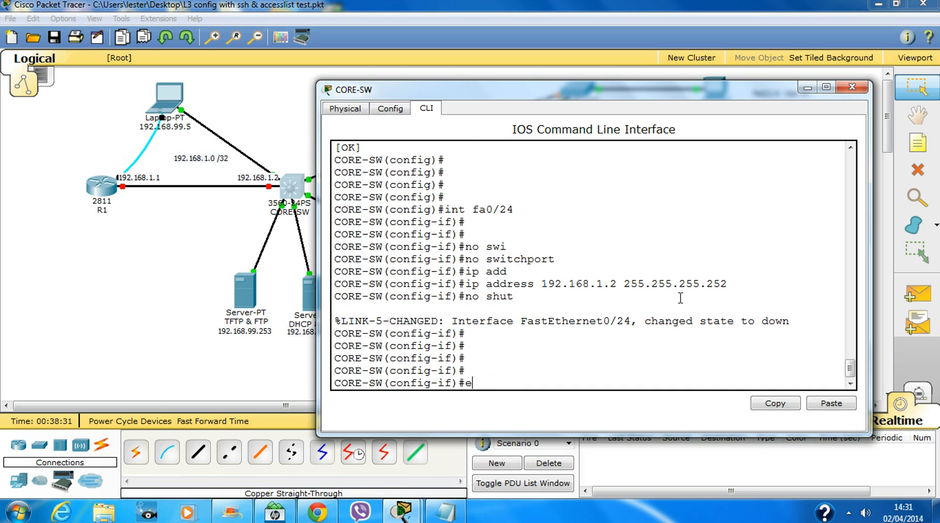
{"action": "type", "text": "xit"}
{"action": "key", "text": "Return"}
{"action": "key", "text": "Return"}
{"action": "key", "text": "Return"}
{"action": "key", "text": "Return"}
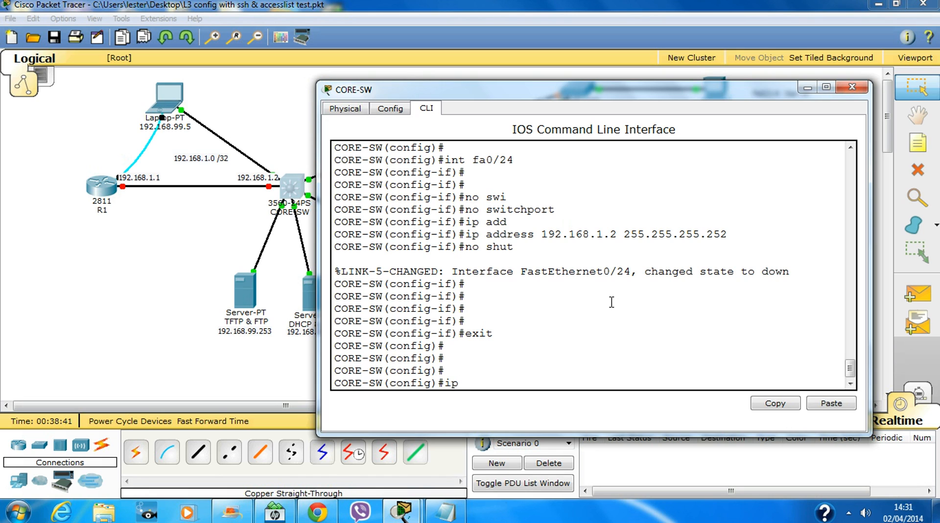
Discard the unfinished ip route line, enable ip routing on CORE-SW, and close its console.
{"action": "key", "text": "Tab"}
{"action": "type", "text": "ute"}
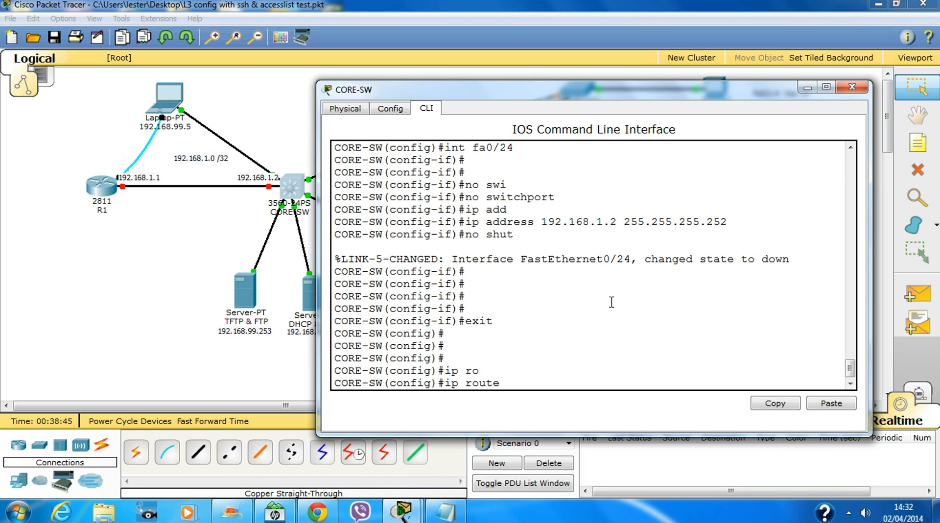
{"action": "key", "text": "BackSpace"}
{"action": "key", "text": "BackSpace"}
{"action": "key", "text": "BackSpace"}
{"action": "key", "text": "BackSpace"}
{"action": "key", "text": "BackSpace"}
{"action": "key", "text": "BackSpace"}
{"action": "key", "text": "BackSpace"}
{"action": "key", "text": "BackSpace"}
{"action": "key", "text": "Return"}
{"action": "key", "text": "Return"}
{"action": "key", "text": "Return"}
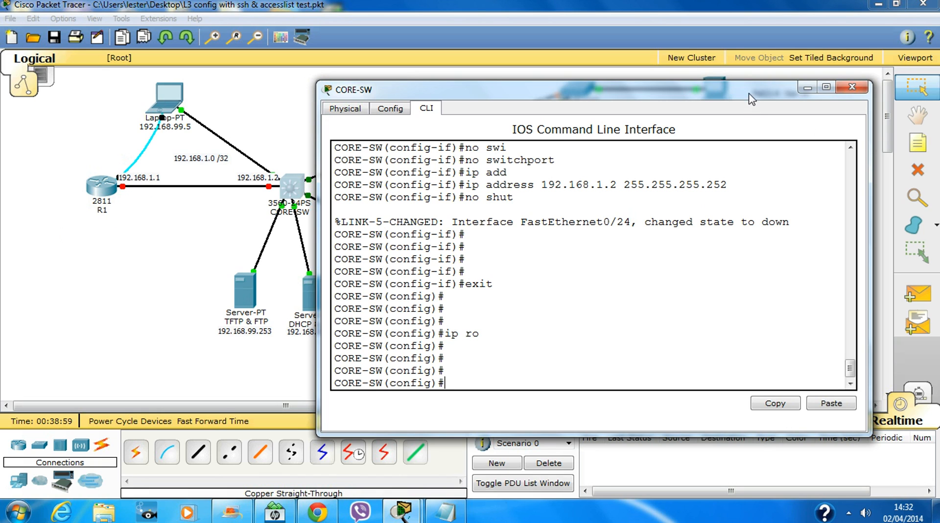
{"action": "left_click_drag", "start_coordinate": [749, 100], "coordinate": [618, 270]}
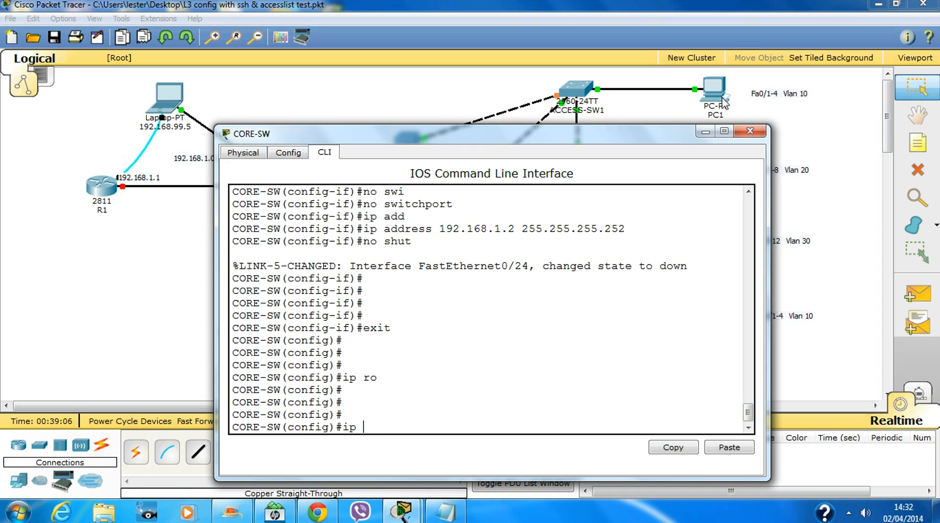
{"action": "type", "text": "ro"}
{"action": "key", "text": "Return"}
{"action": "key", "text": "Return"}
{"action": "key", "text": "Return"}
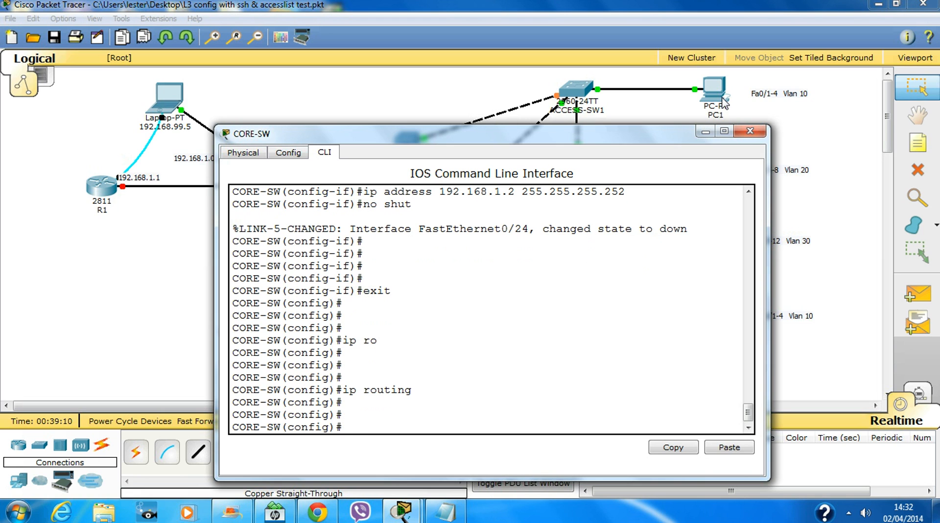
{"action": "left_click", "coordinate": [749, 131]}
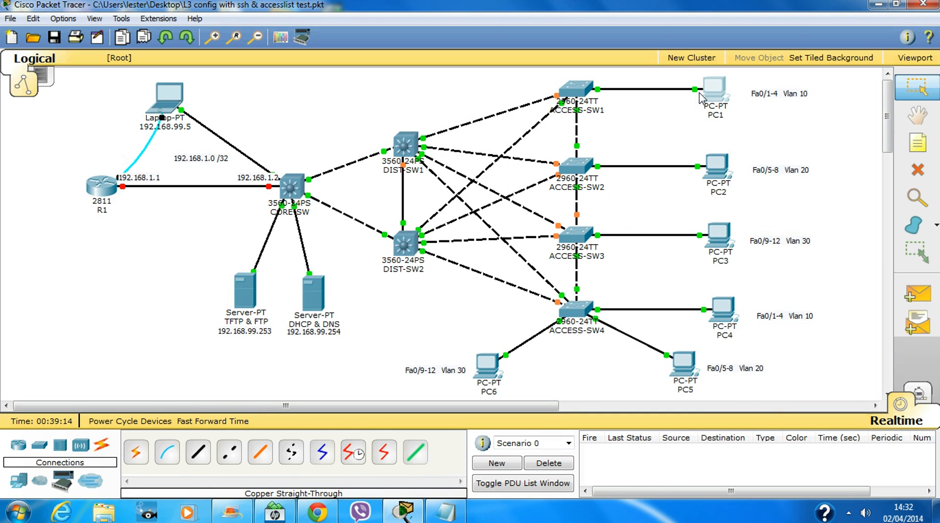
Renew PC1's DHCP lease to get 192.168.10.20 by toggling Static then DHCP.
{"action": "left_click", "coordinate": [714, 89]}
{"action": "left_click", "coordinate": [363, 111]}
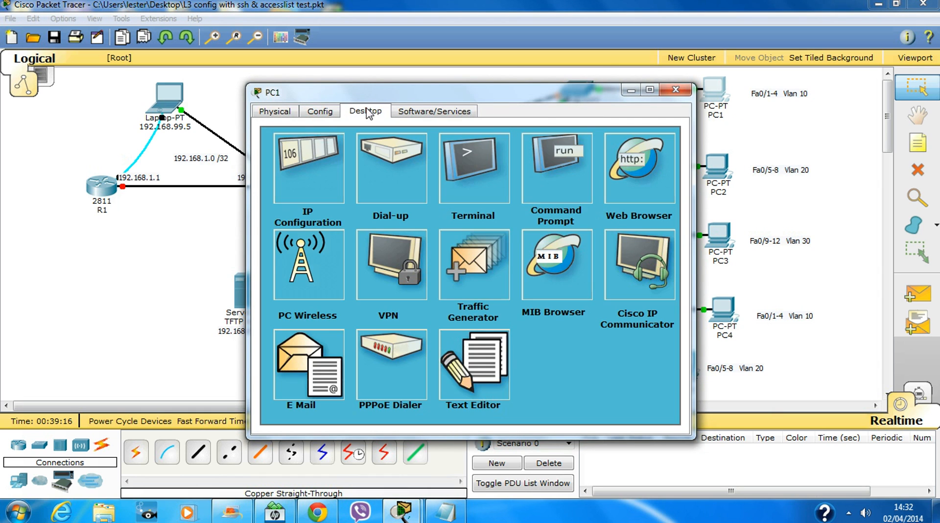
{"action": "left_click", "coordinate": [313, 153]}
{"action": "left_click", "coordinate": [361, 174]}
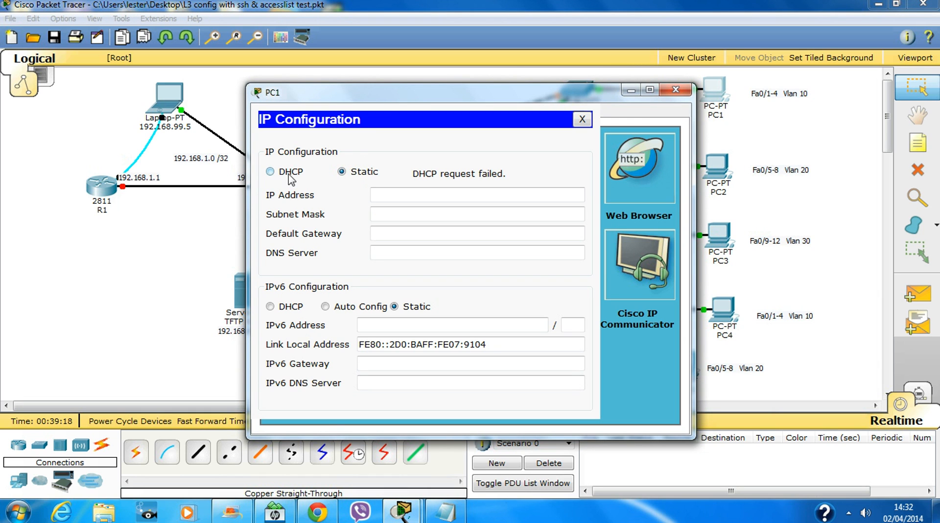
{"action": "left_click", "coordinate": [269, 174]}
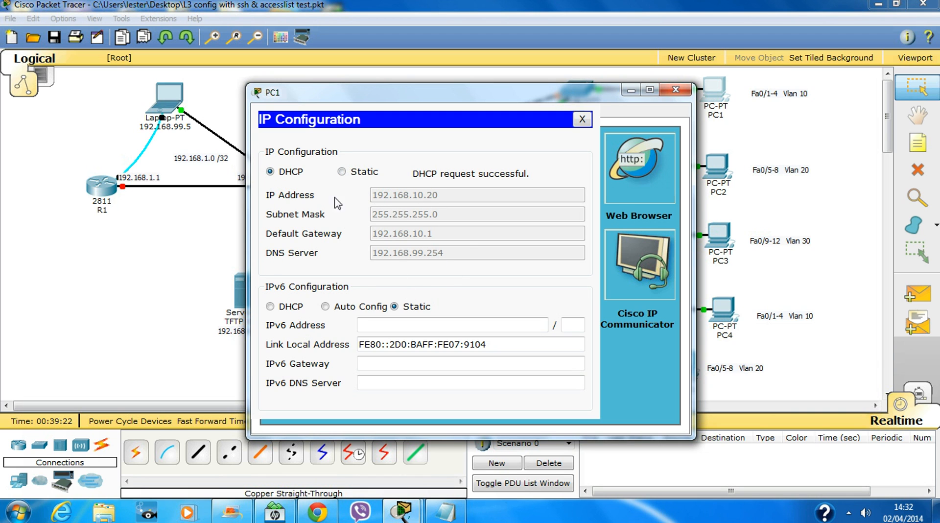
{"action": "left_click", "coordinate": [687, 93]}
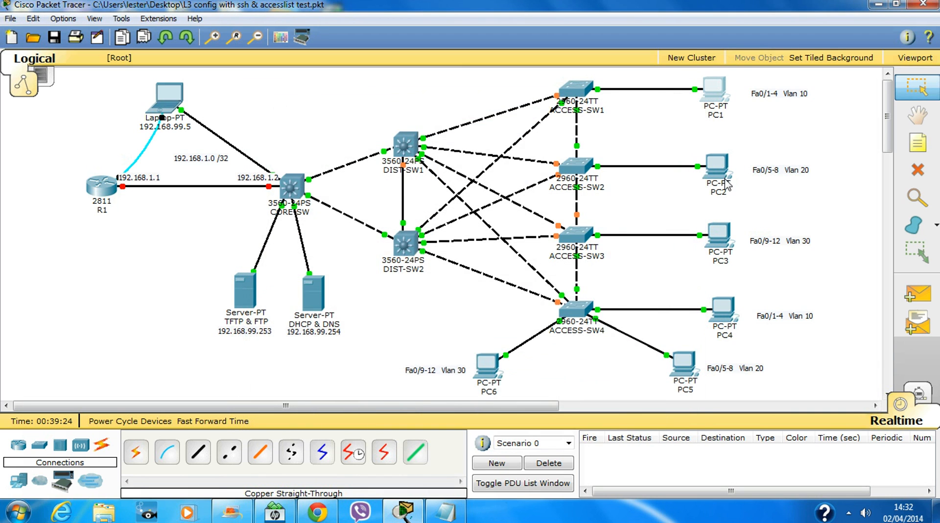
Renew PC2's DHCP lease the same way to get 192.168.20.22.
{"action": "left_click", "coordinate": [718, 169]}
{"action": "left_click", "coordinate": [372, 115]}
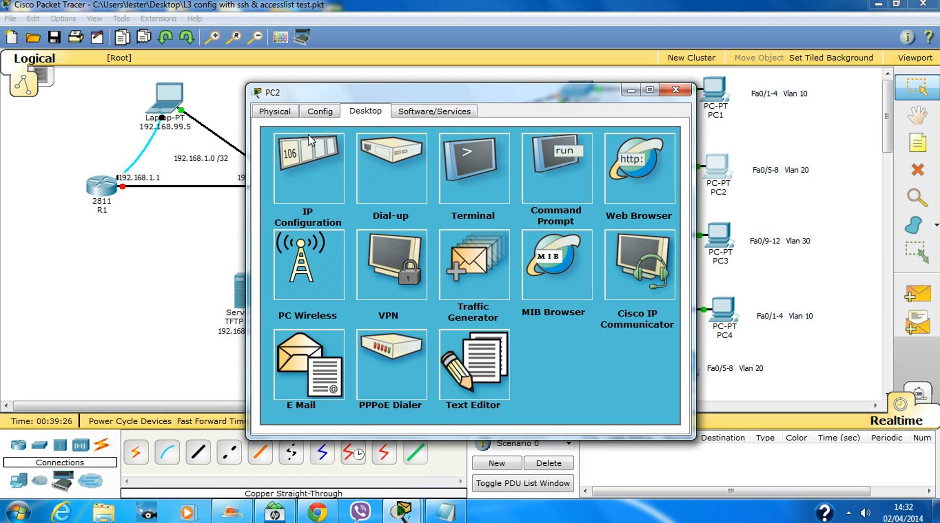
{"action": "left_click", "coordinate": [311, 142]}
{"action": "left_click", "coordinate": [343, 172]}
{"action": "left_click", "coordinate": [270, 171]}
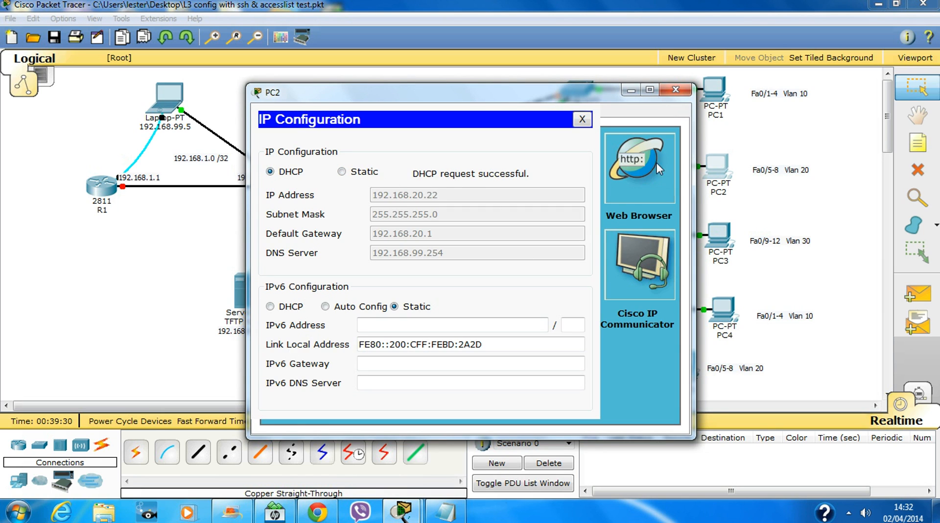
{"action": "left_click", "coordinate": [681, 91]}
Open PC3's Desktop, then bring PC1's window back up.
{"action": "left_click", "coordinate": [720, 240]}
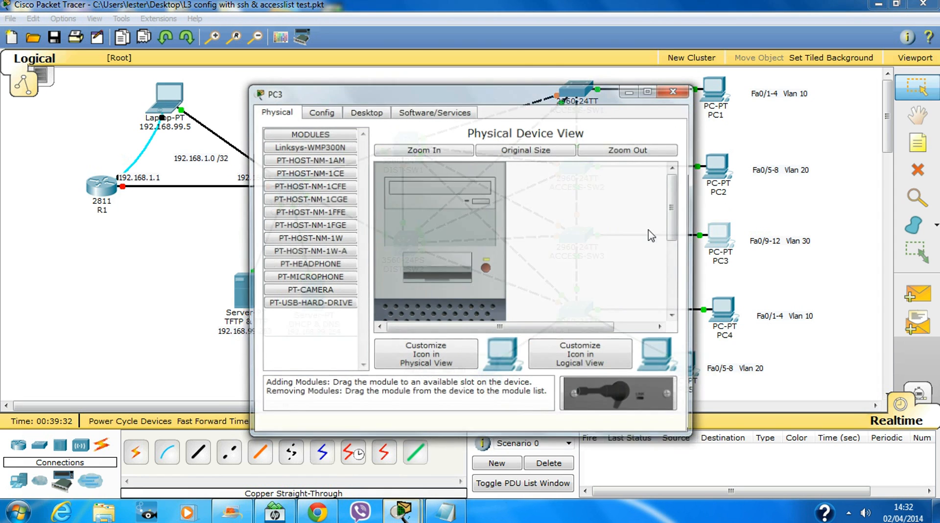
{"action": "left_click", "coordinate": [372, 112]}
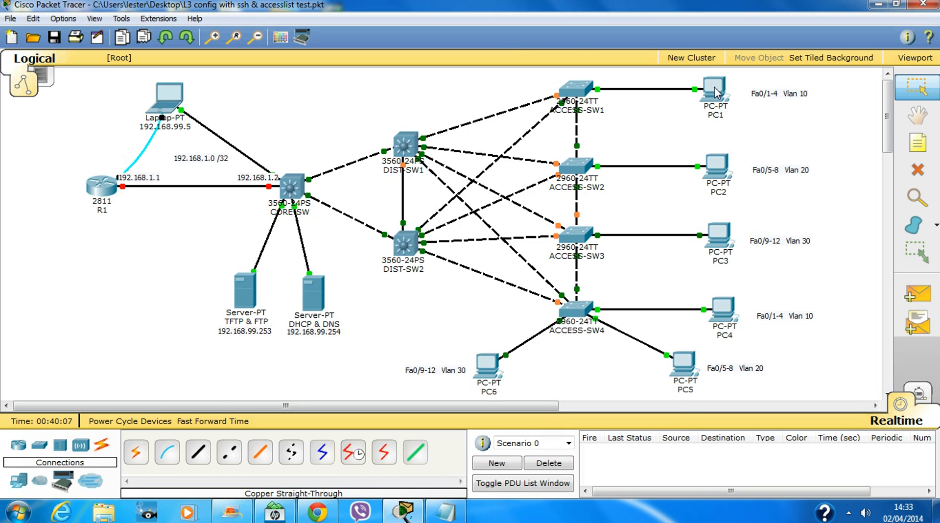
{"action": "left_click", "coordinate": [715, 86]}
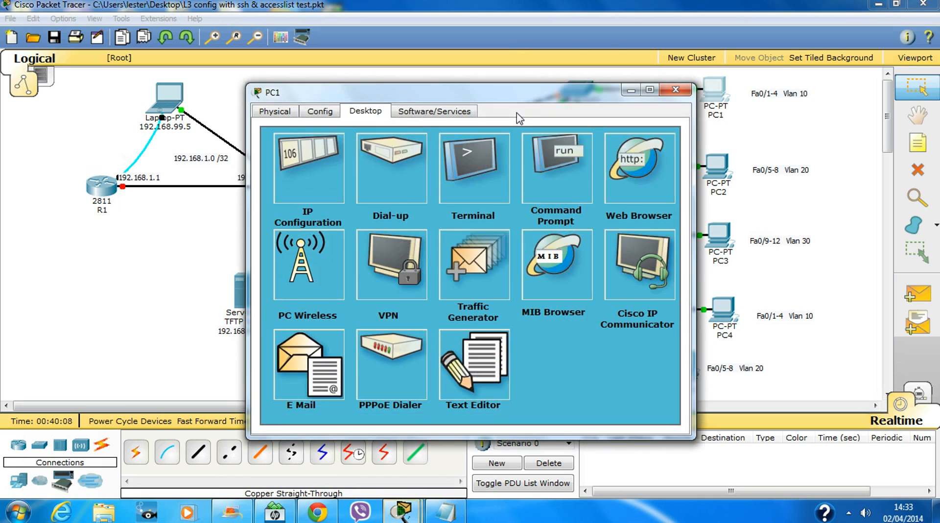
Ping PC3 at 192.168.30.21 from PC1's Command Prompt, receiving 3 of 4 replies.
{"action": "left_click", "coordinate": [570, 163]}
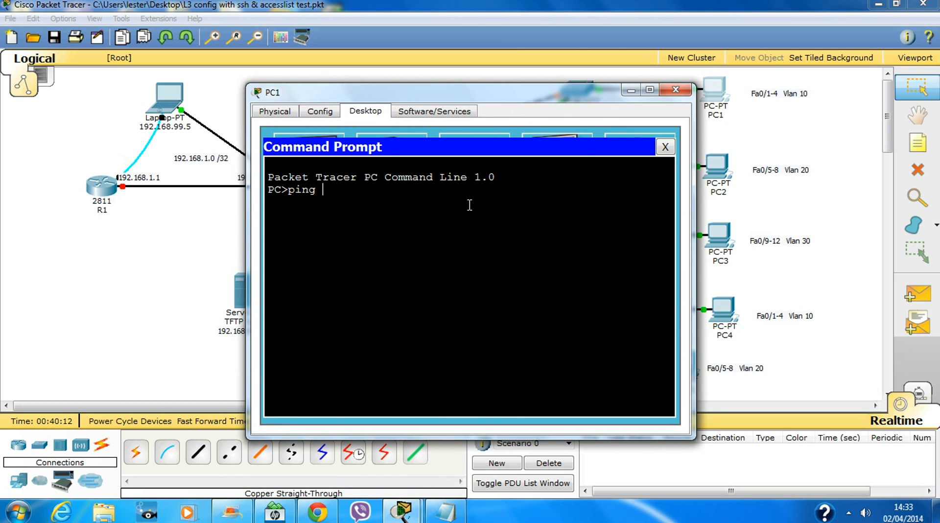
{"action": "type", "text": "ping 192.168.30."}
{"action": "left_click", "coordinate": [676, 90]}
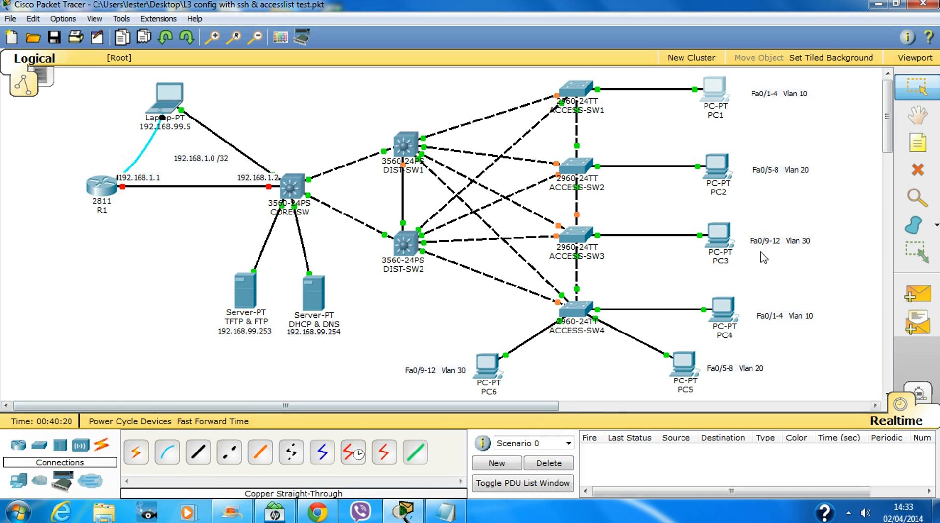
{"action": "mouse_move", "coordinate": [727, 237]}
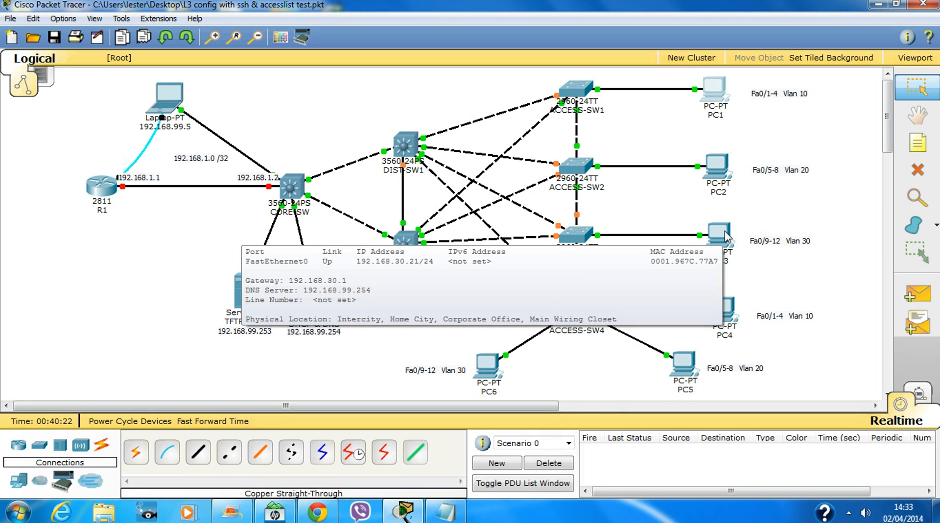
{"action": "left_click", "coordinate": [715, 92]}
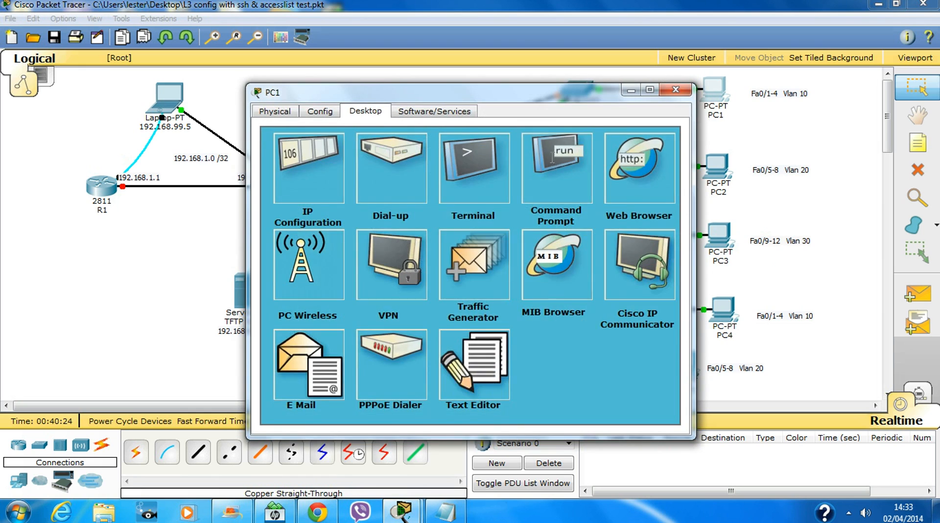
{"action": "left_click", "coordinate": [560, 159]}
{"action": "key", "text": "Return"}
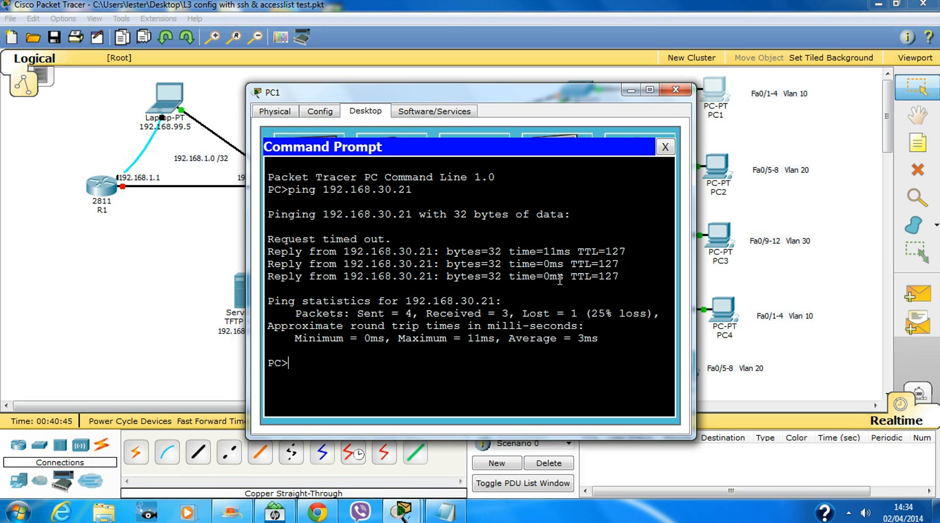
{"action": "left_click", "coordinate": [676, 90]}
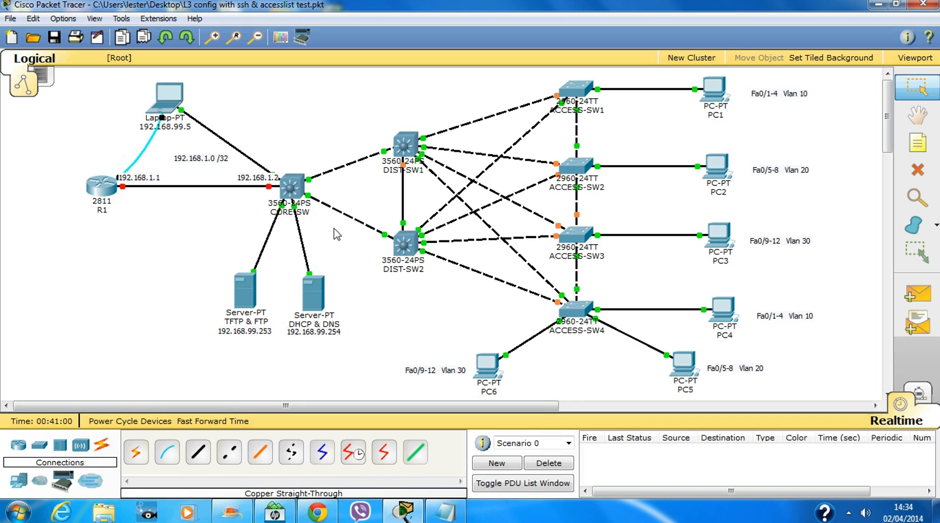
{"action": "mouse_move", "coordinate": [307, 221]}
Log into R1's console, enter privileged mode, then global configuration mode.
{"action": "left_click", "coordinate": [96, 191]}
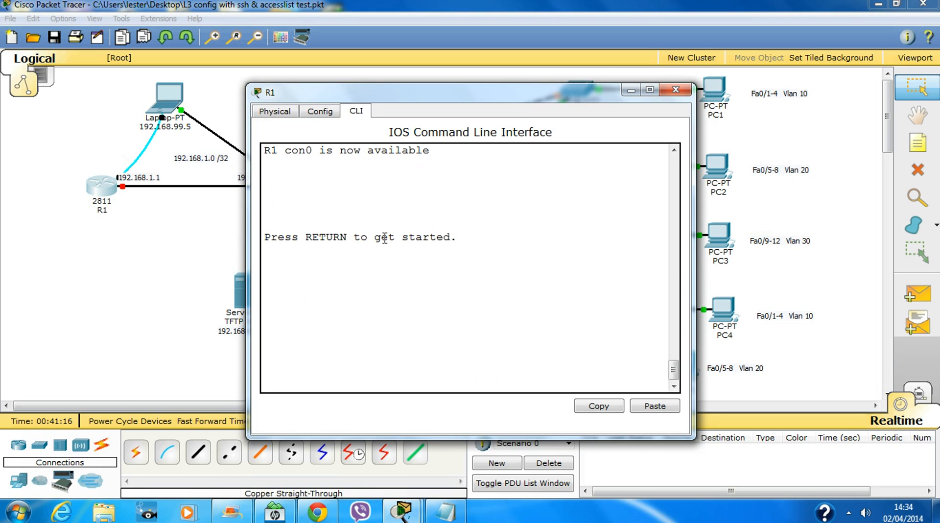
{"action": "key", "text": "Return"}
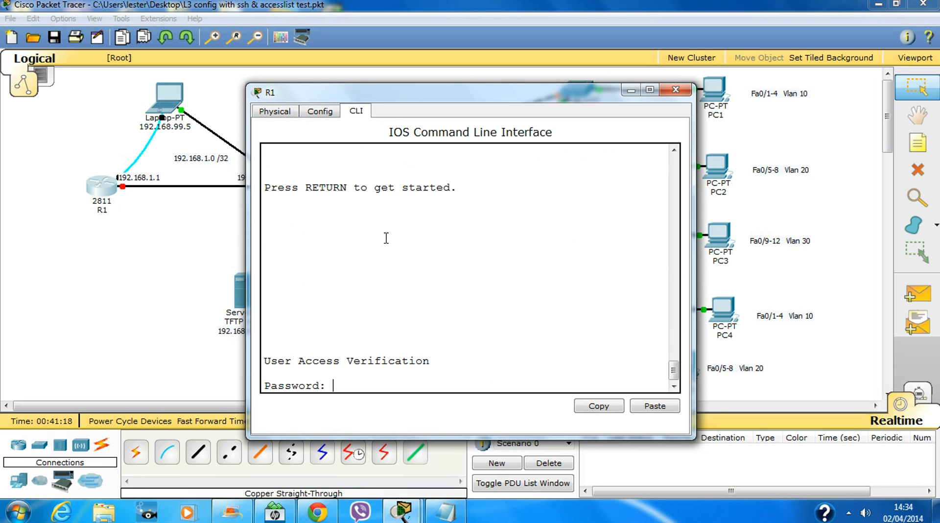
{"action": "key", "text": "Return"}
{"action": "type", "text": "e"}
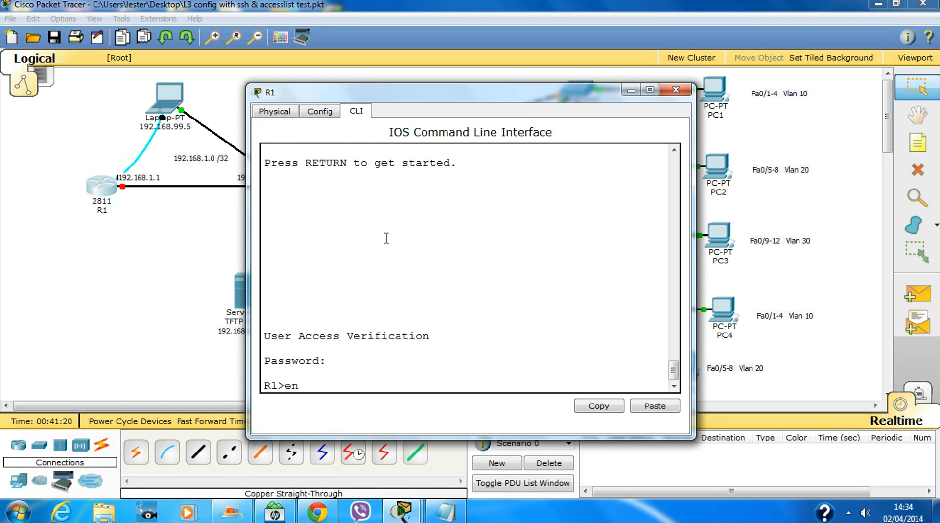
{"action": "type", "text": "n"}
{"action": "key", "text": "Return"}
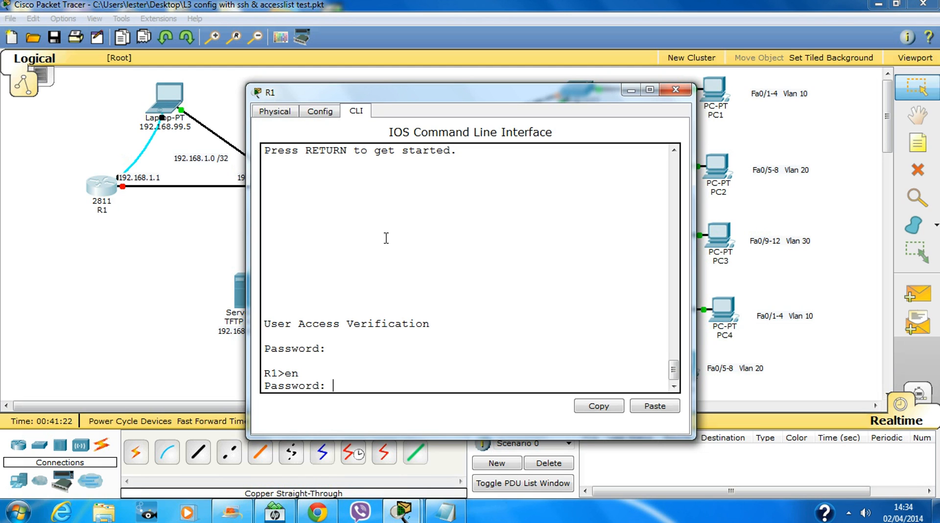
{"action": "key", "text": "Return"}
{"action": "key", "text": "Return"}
{"action": "key", "text": "Return"}
{"action": "key", "text": "Return"}
{"action": "key", "text": "Return"}
{"action": "key", "text": "Return"}
{"action": "key", "text": "Return"}
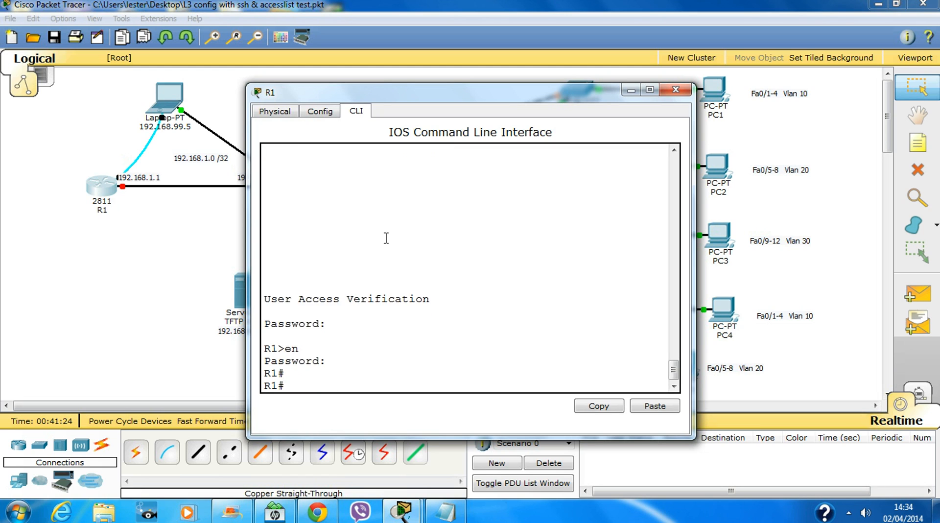
{"action": "type", "text": "conf t"}
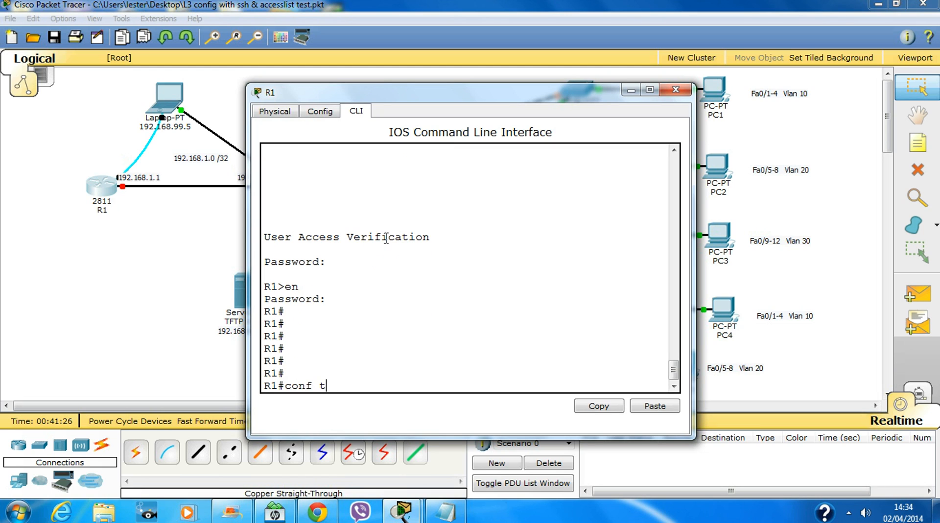
{"action": "key", "text": "Return"}
{"action": "key", "text": "Return"}
{"action": "key", "text": "Return"}
{"action": "key", "text": "Return"}
{"action": "key", "text": "Return"}
{"action": "key", "text": "Return"}
{"action": "key", "text": "Return"}
{"action": "key", "text": "Return"}
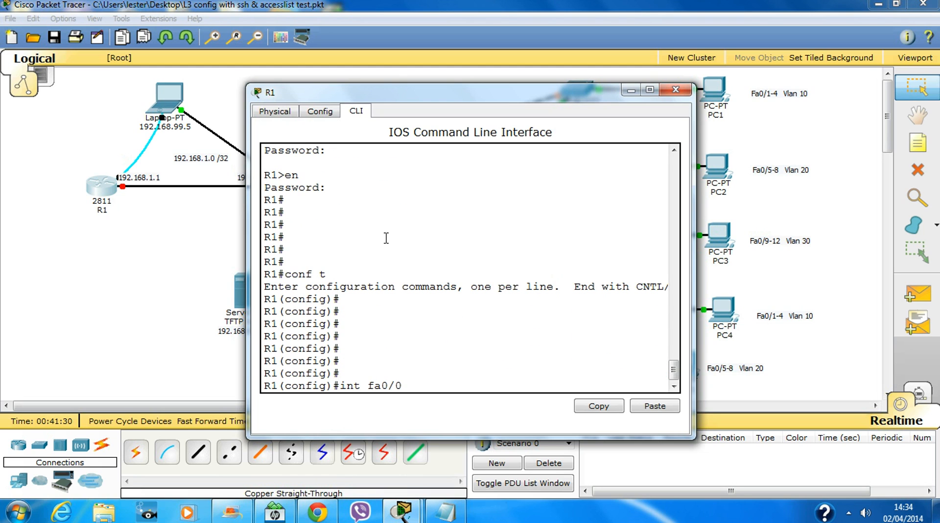
Give R1's FastEthernet0/0 address 192.168.1.1 255.255.255.252 and bring it up with no shut.
{"action": "key", "text": "Return"}
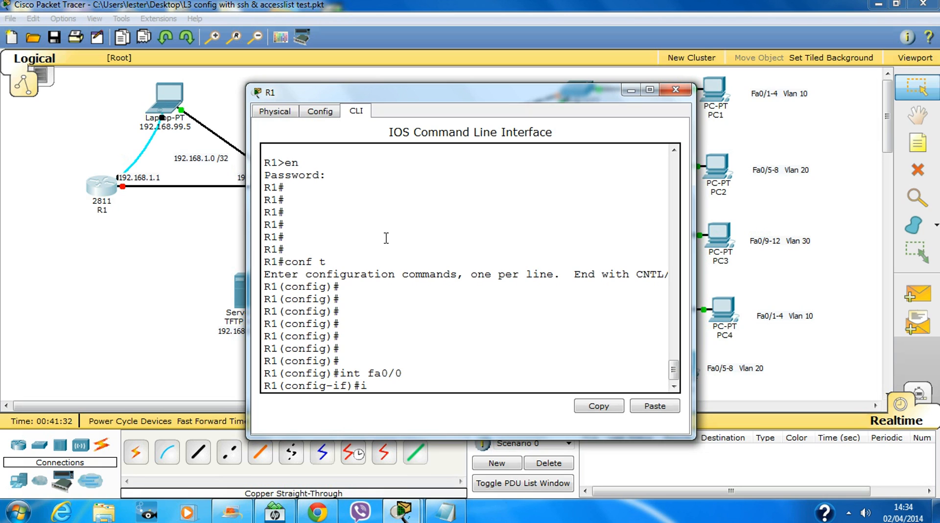
{"action": "type", "text": "ip add"}
{"action": "key", "text": "Tab"}
{"action": "type", "text": "192"}
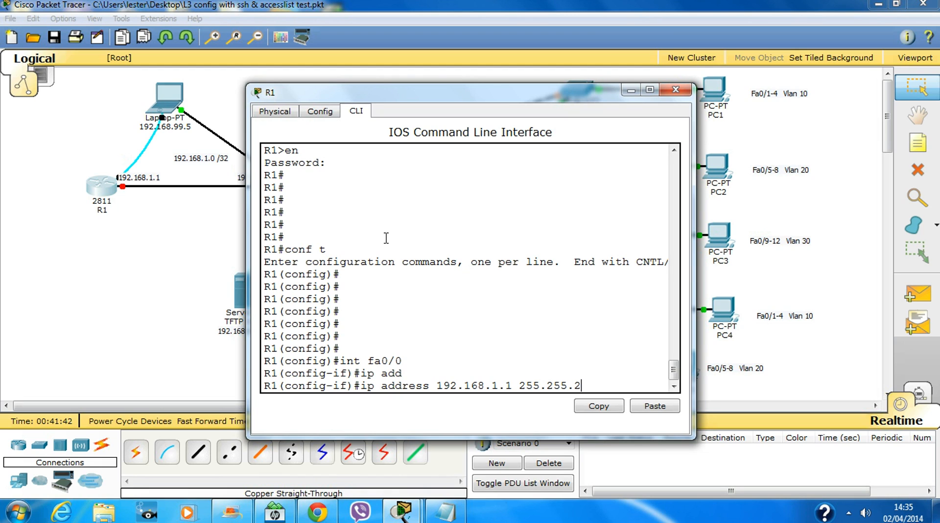
{"action": "type", "text": "25"}
{"action": "key", "text": "Return"}
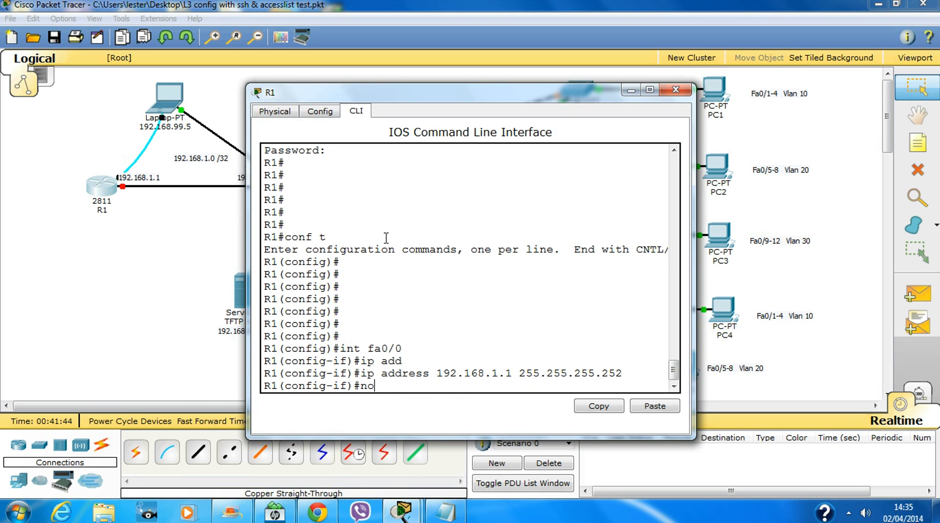
{"action": "type", "text": "no shut"}
{"action": "key", "text": "Return"}
{"action": "key", "text": "Return"}
{"action": "key", "text": "Return"}
{"action": "key", "text": "Return"}
{"action": "key", "text": "Return"}
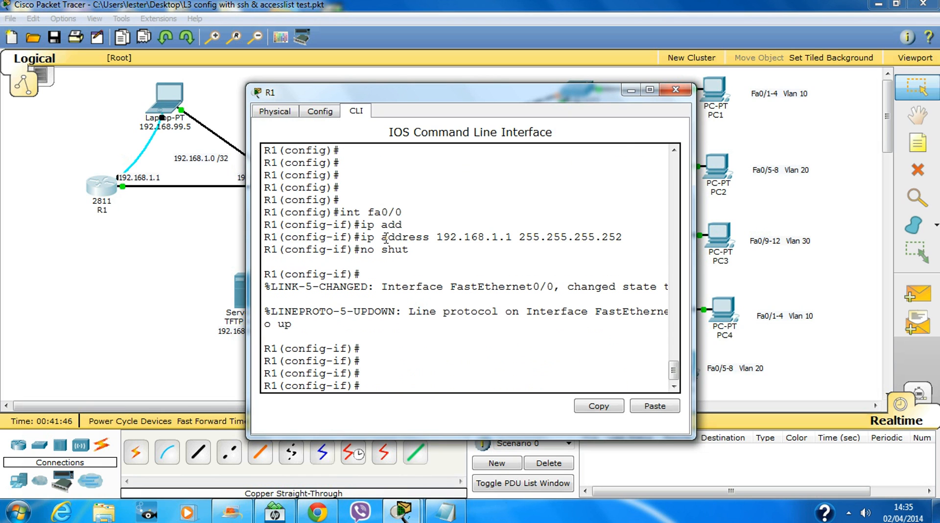
{"action": "type", "text": "exit"}
{"action": "key", "text": "Return"}
{"action": "key", "text": "Return"}
{"action": "key", "text": "Return"}
{"action": "key", "text": "Return"}
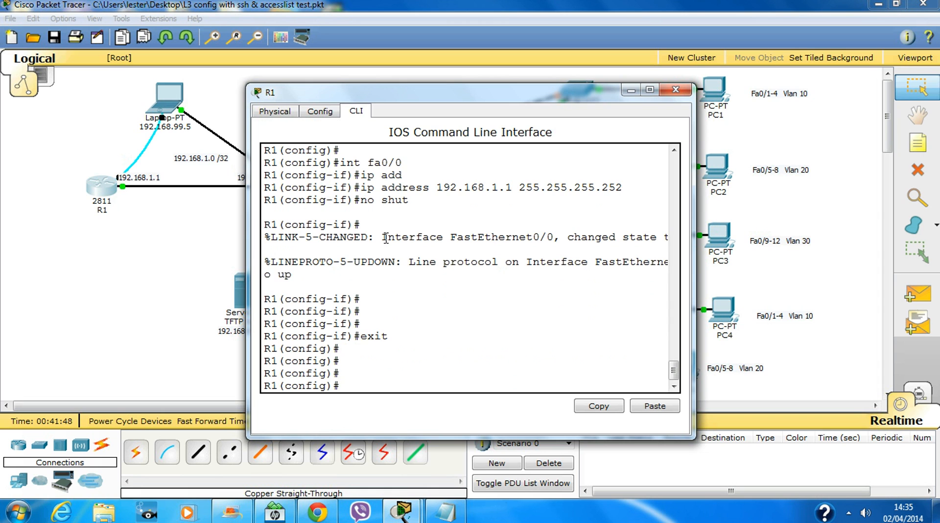
Close R1's window and check CORE-SW's command line before closing it.
{"action": "left_click", "coordinate": [675, 89]}
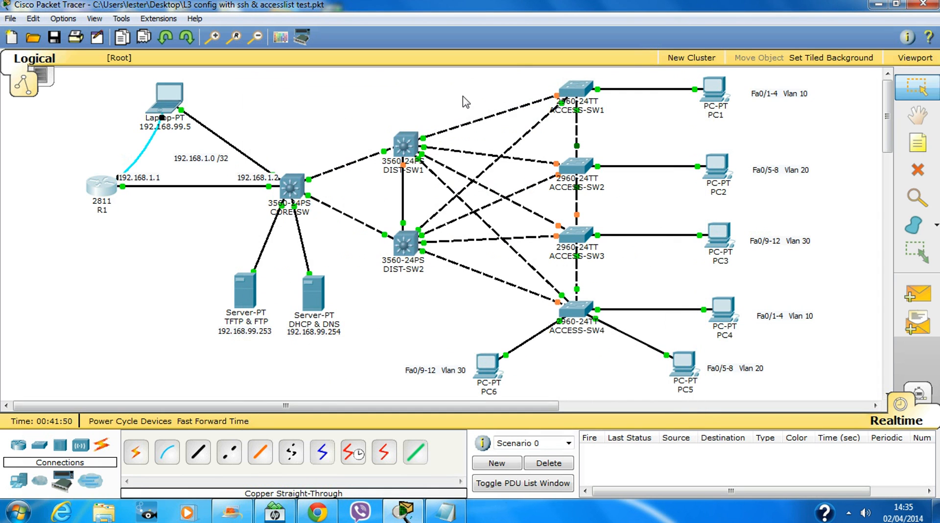
{"action": "left_click", "coordinate": [286, 182]}
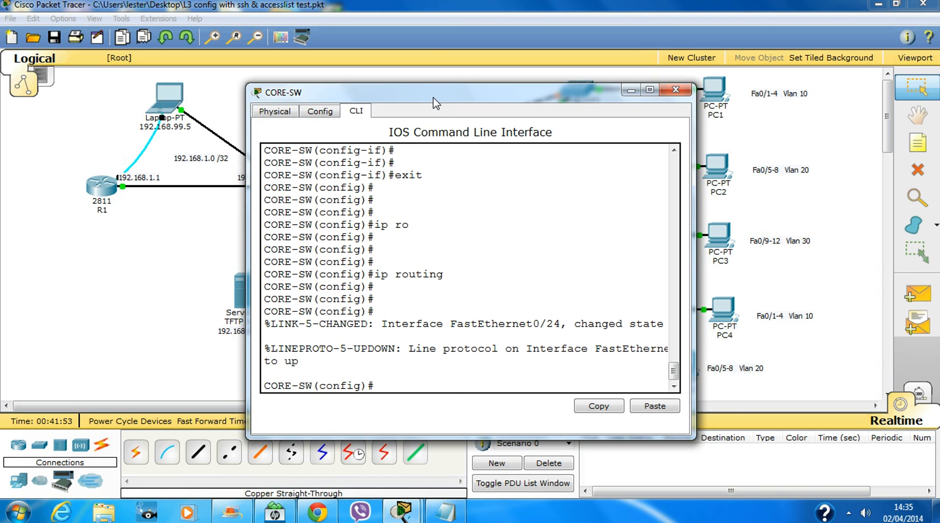
{"action": "left_click_drag", "start_coordinate": [435, 104], "coordinate": [517, 111]}
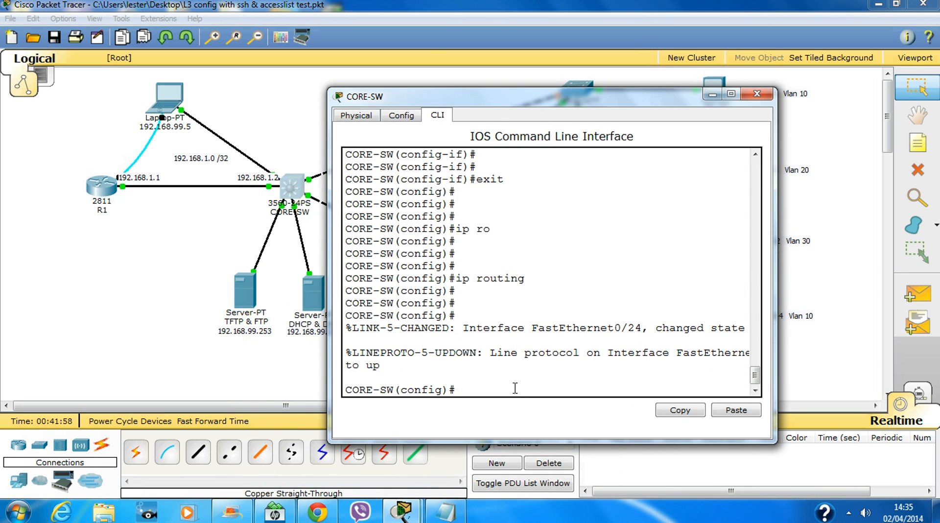
{"action": "left_click", "coordinate": [764, 98]}
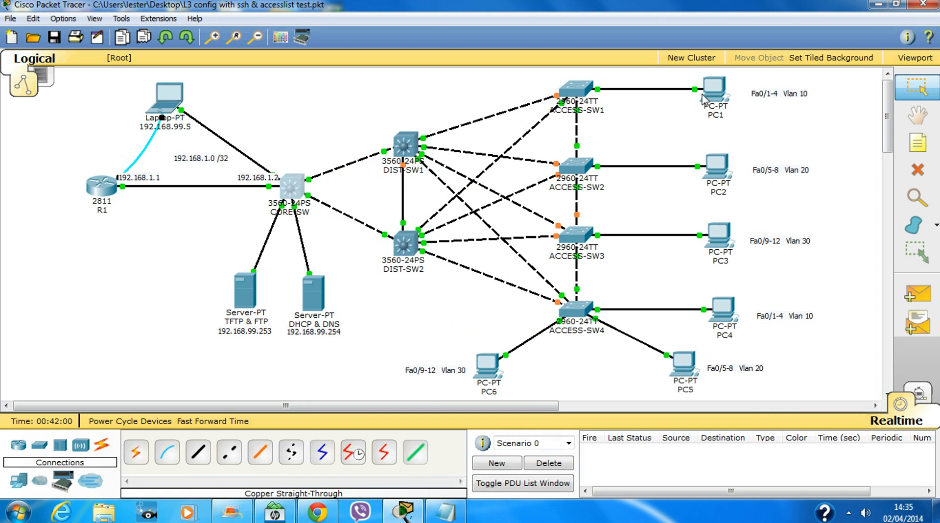
Rerun PC1's previous ping with the target changed to 192.168.1.1 and review the replies.
{"action": "mouse_move", "coordinate": [715, 88]}
{"action": "left_click", "coordinate": [716, 91]}
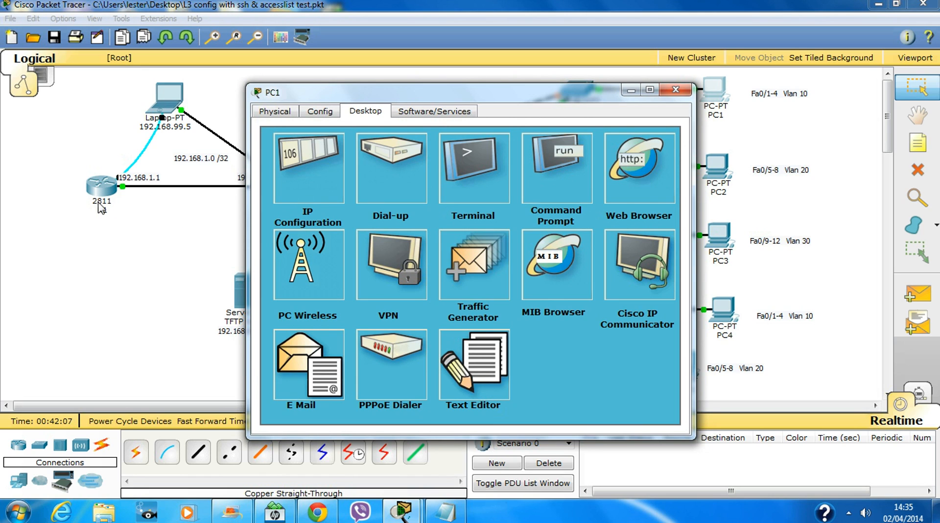
{"action": "left_click", "coordinate": [547, 174]}
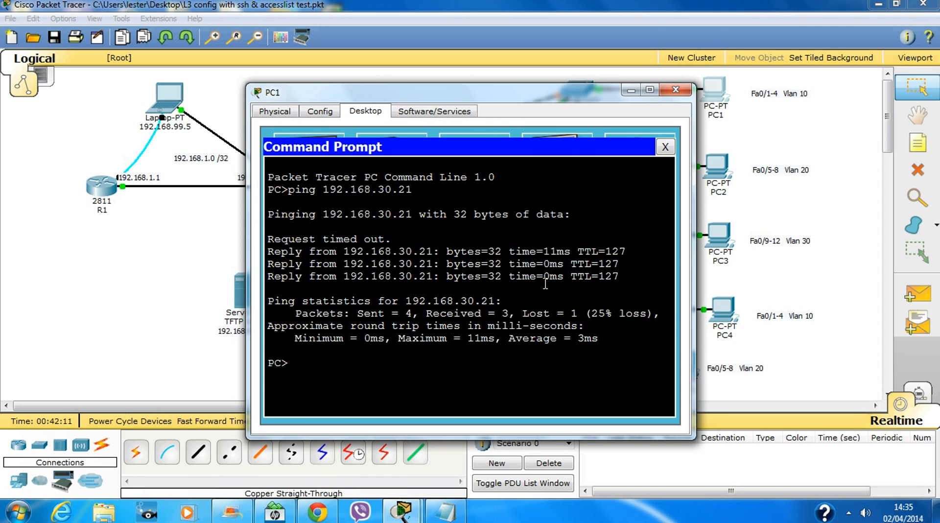
{"action": "key", "text": "Up"}
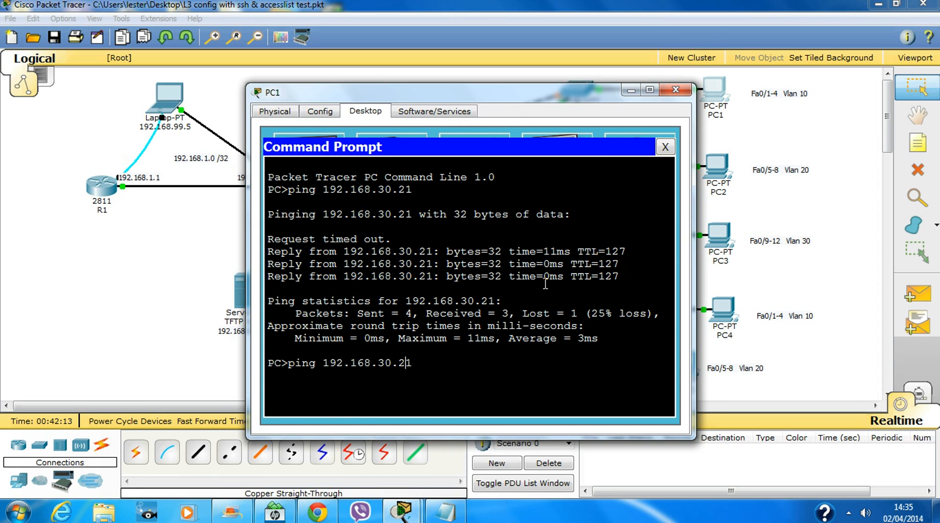
{"action": "key", "text": "BackSpace"}
{"action": "key", "text": "BackSpace"}
{"action": "key", "text": "BackSpace"}
{"action": "type", "text": "1"}
{"action": "key", "text": "Return"}
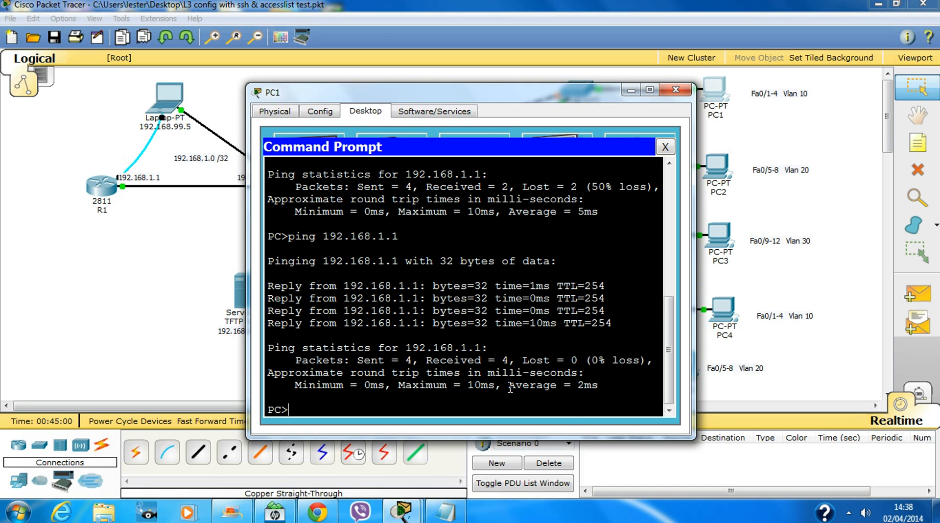
{"action": "scroll", "coordinate": [482, 315], "scroll_direction": "up", "scroll_amount": 3}
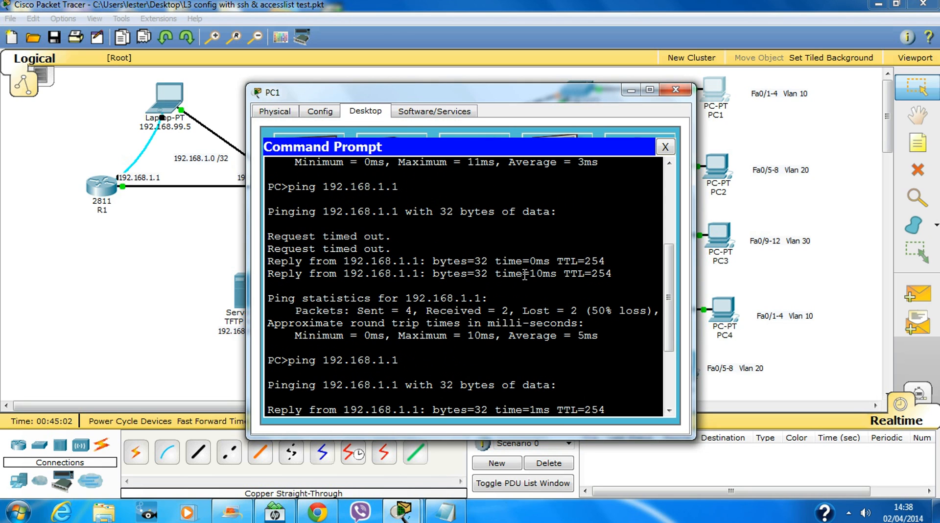
{"action": "scroll", "coordinate": [485, 310], "scroll_direction": "down", "scroll_amount": 2}
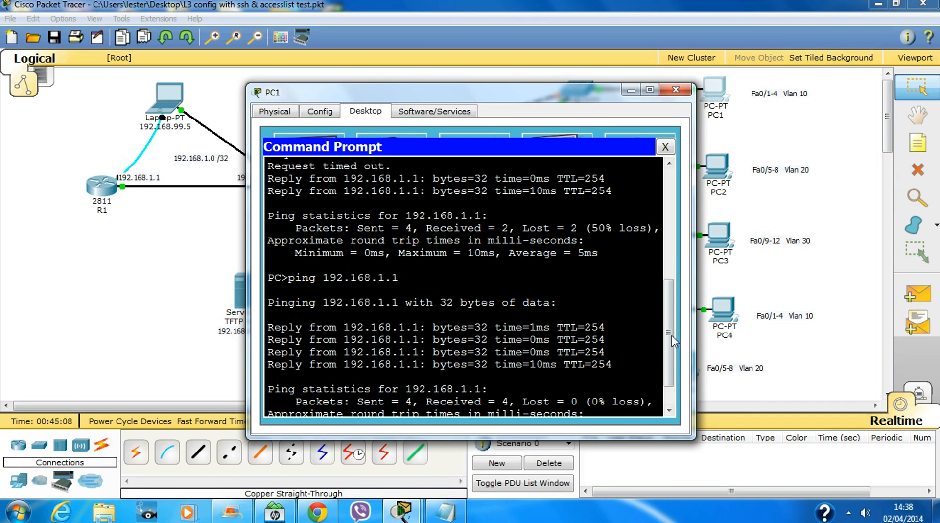
{"action": "scroll", "coordinate": [498, 373], "scroll_direction": "down", "scroll_amount": 2}
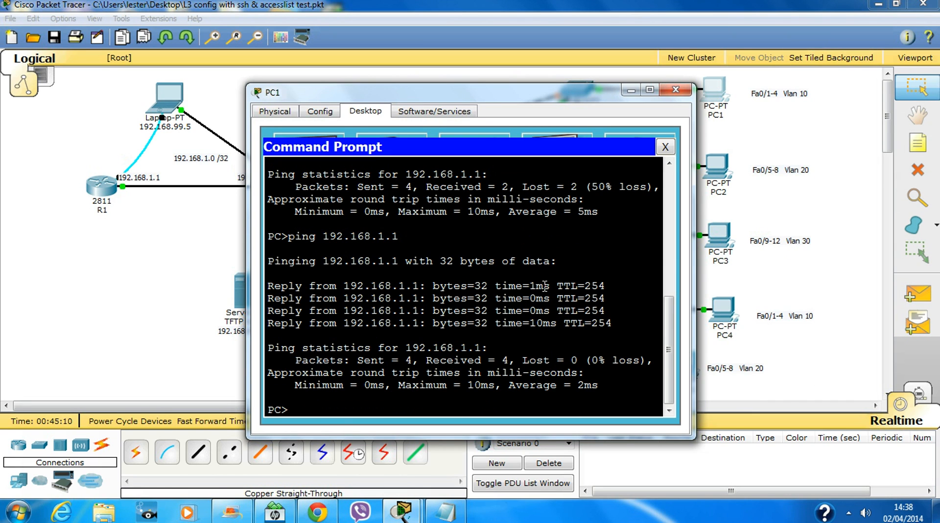
Close PC1 and highlight R1's static routes to 192.168.99.0, 10.0, 20.0 and 30.0 via Fa0/0.
{"action": "left_click", "coordinate": [676, 89]}
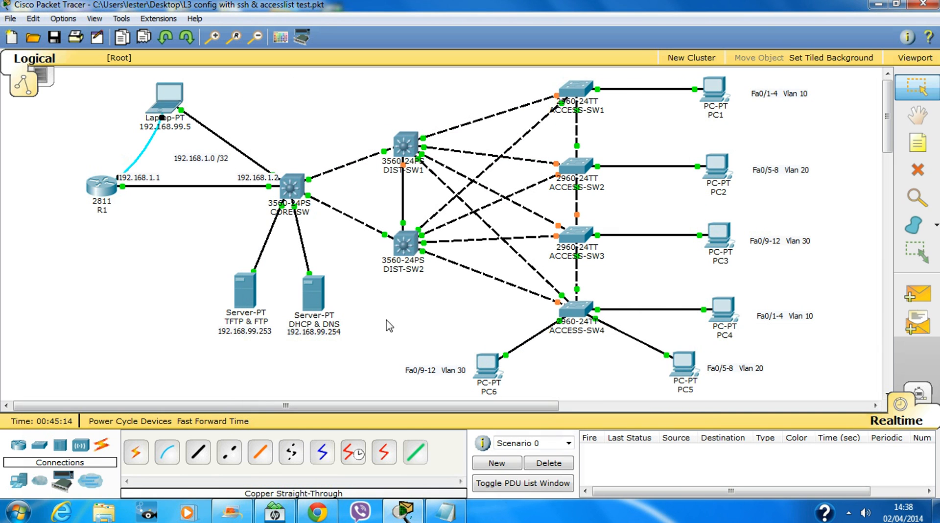
{"action": "left_click", "coordinate": [96, 197]}
{"action": "scroll", "coordinate": [441, 267], "scroll_direction": "up", "scroll_amount": 6}
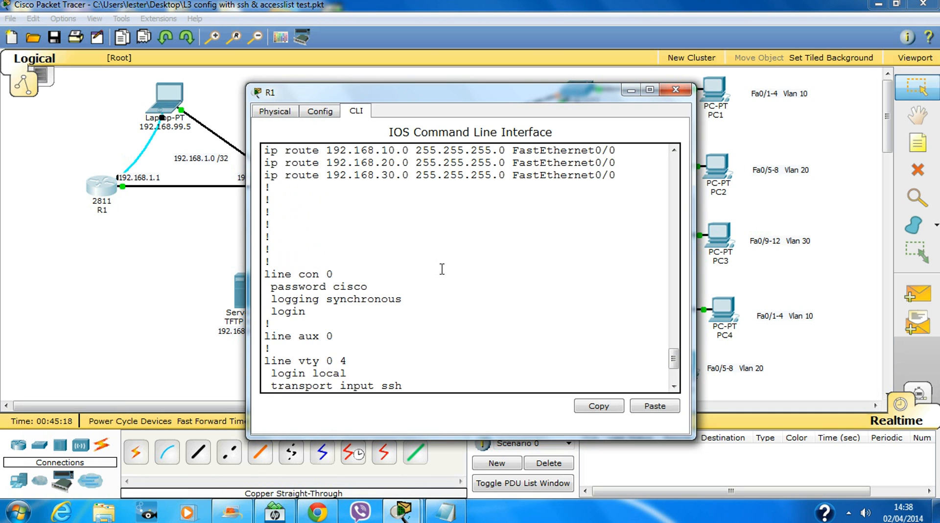
{"action": "left_click_drag", "start_coordinate": [635, 309], "coordinate": [238, 261]}
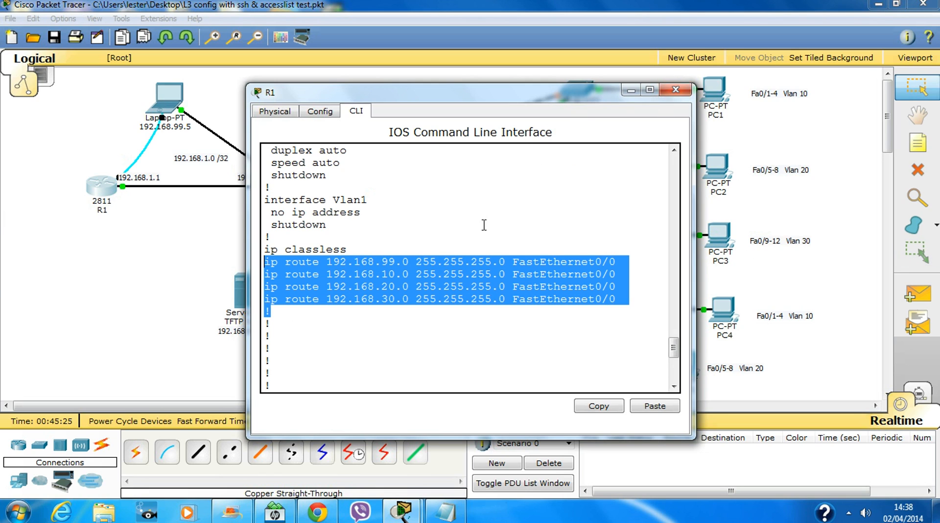
{"action": "left_click", "coordinate": [601, 206]}
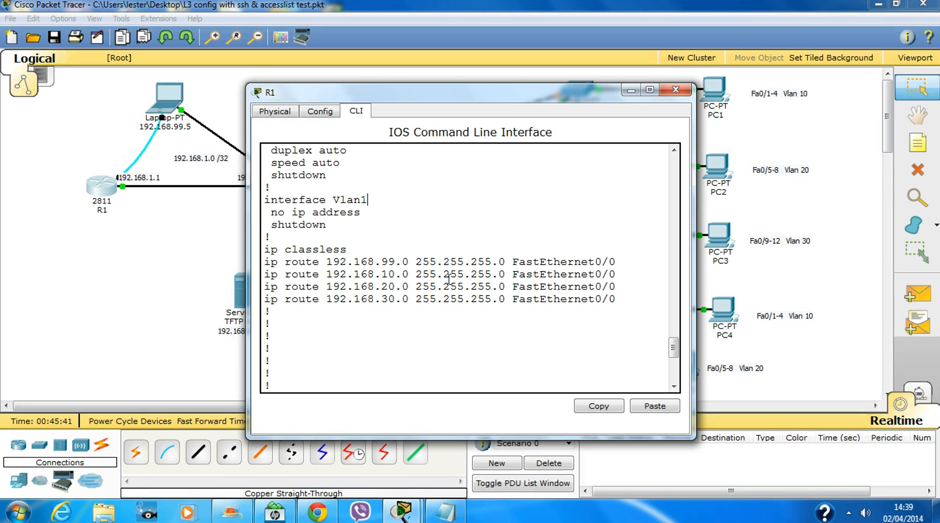
{"action": "left_click_drag", "start_coordinate": [616, 299], "coordinate": [595, 320]}
{"action": "left_click", "coordinate": [401, 319]}
{"action": "left_click", "coordinate": [605, 345]}
{"action": "left_click", "coordinate": [506, 333]}
{"action": "left_click_drag", "start_coordinate": [284, 264], "coordinate": [531, 324]}
{"action": "left_click", "coordinate": [498, 360]}
{"action": "left_click", "coordinate": [676, 90]}
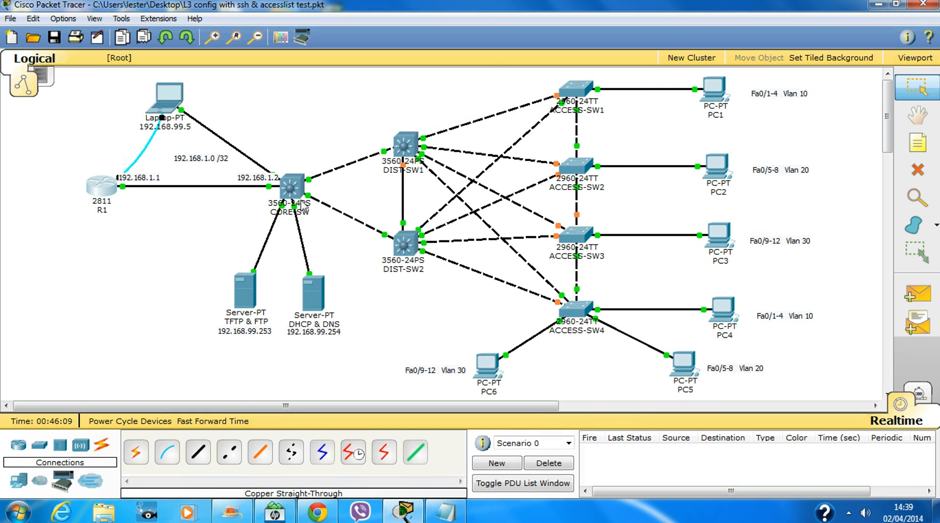
Enter global configuration mode on CORE-SW with conf t.
{"action": "left_click", "coordinate": [294, 186]}
{"action": "key", "text": "Return"}
{"action": "key", "text": "Return"}
{"action": "key", "text": "Return"}
{"action": "key", "text": "Return"}
{"action": "key", "text": "Return"}
{"action": "key", "text": "Return"}
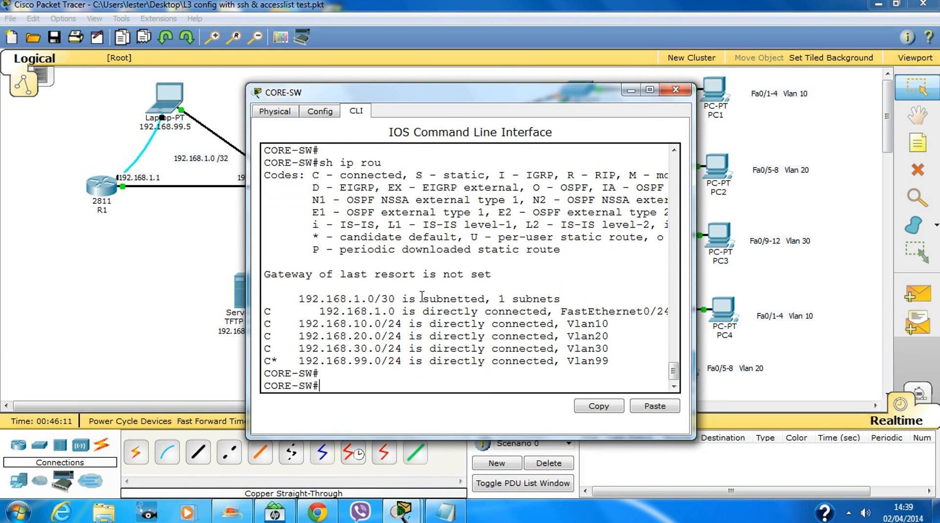
{"action": "type", "text": "con"}
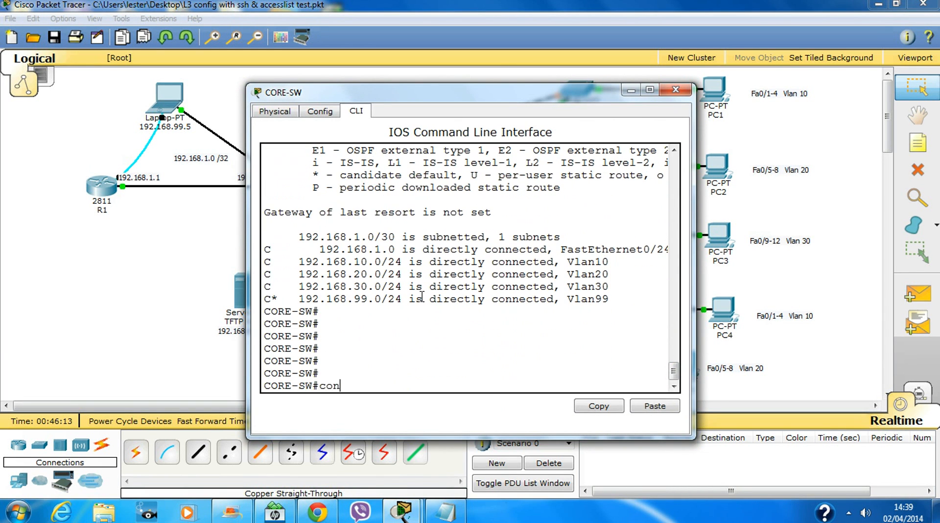
{"action": "type", "text": "f t"}
{"action": "key", "text": "Return"}
{"action": "key", "text": "Return"}
{"action": "key", "text": "Return"}
{"action": "key", "text": "Return"}
{"action": "key", "text": "Return"}
{"action": "key", "text": "Return"}
{"action": "key", "text": "Return"}
{"action": "key", "text": "Return"}
{"action": "key", "text": "Return"}
{"action": "key", "text": "Return"}
{"action": "key", "text": "Return"}
{"action": "key", "text": "Return"}
{"action": "key", "text": "Return"}
{"action": "key", "text": "Return"}
{"action": "key", "text": "Return"}
{"action": "key", "text": "Return"}
{"action": "key", "text": "Return"}
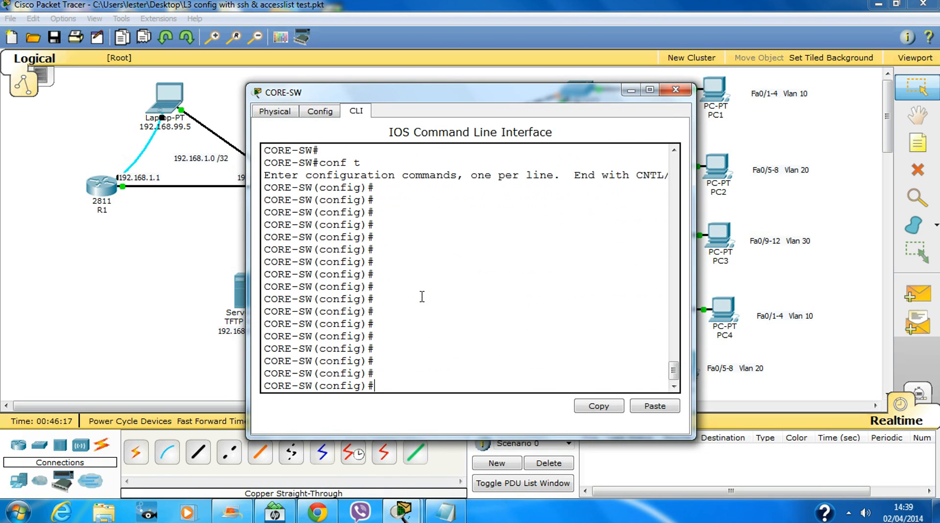
Add the default route ip route 0.0.0.0 0.0.0.0 fa0/24 on CORE-SW.
{"action": "type", "text": "ip rou"}
{"action": "key", "text": "Tab"}
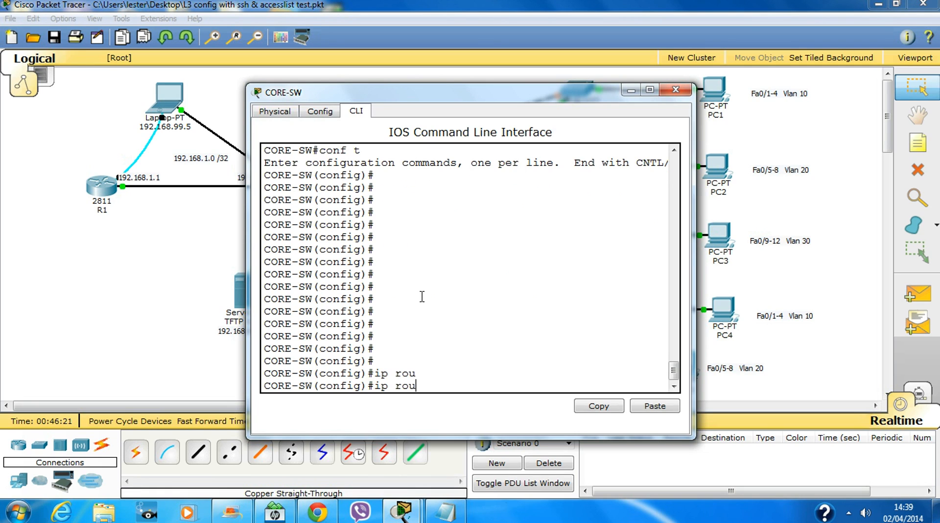
{"action": "type", "text": "te"}
{"action": "left_click_drag", "start_coordinate": [247, 281], "coordinate": [88, 282]}
{"action": "type", "text": "0.0.0.0"}
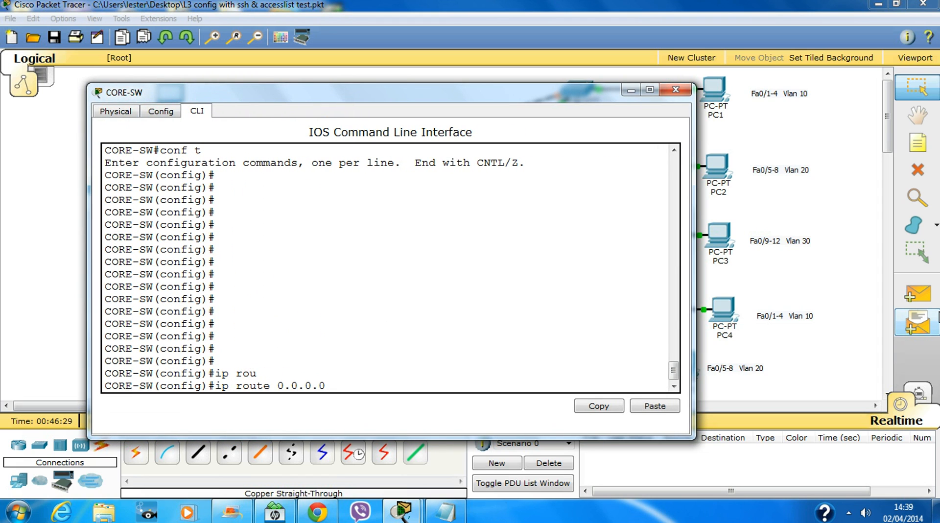
{"action": "type", "text": " 0.0.0.0"}
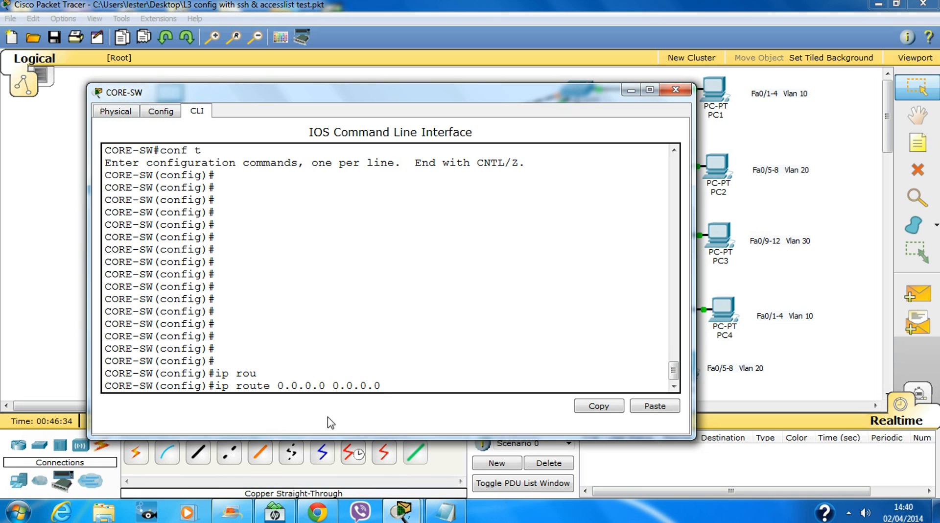
{"action": "left_click_drag", "start_coordinate": [441, 92], "coordinate": [540, 245]}
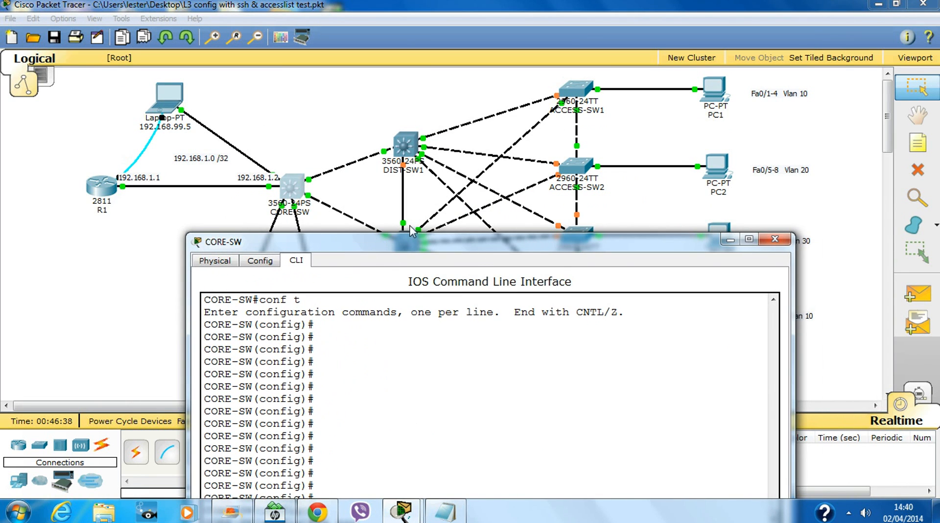
{"action": "left_click_drag", "start_coordinate": [436, 247], "coordinate": [422, 94]}
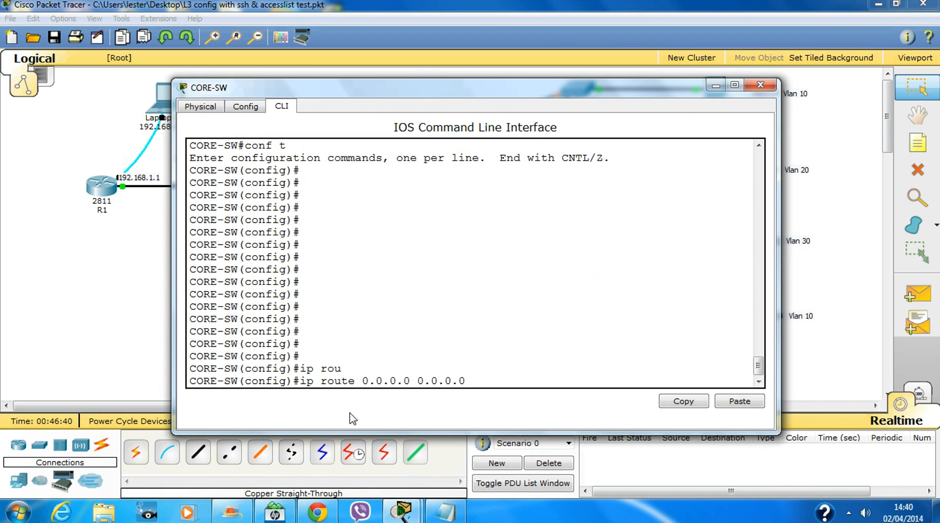
{"action": "left_click_drag", "start_coordinate": [537, 97], "coordinate": [453, 229]}
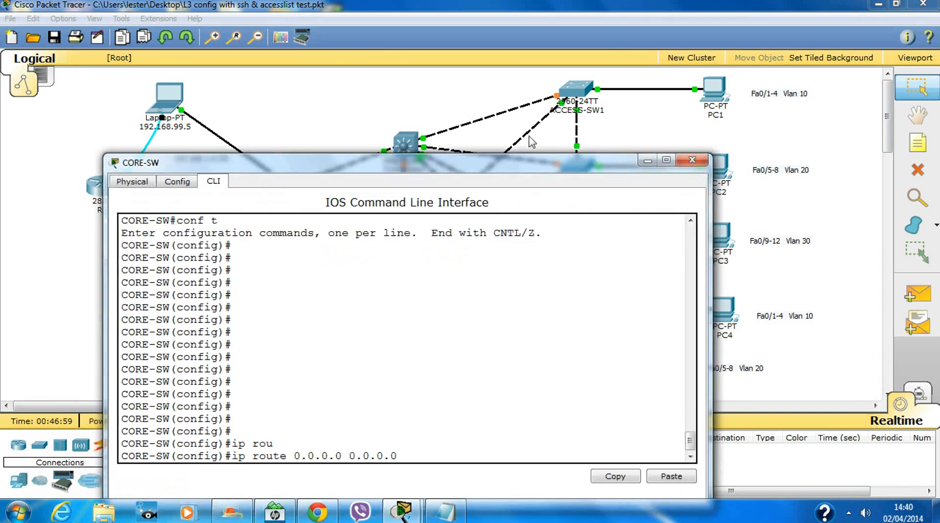
{"action": "left_click_drag", "start_coordinate": [531, 163], "coordinate": [667, 114]}
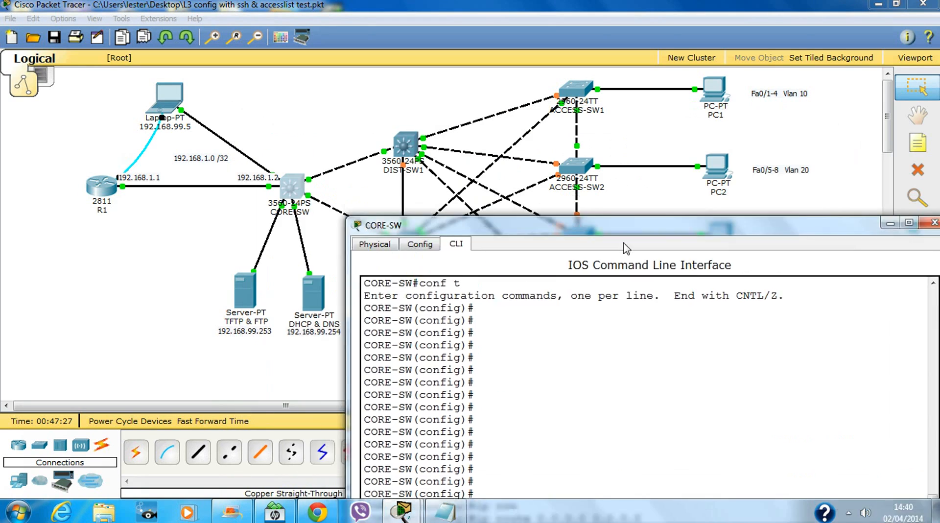
{"action": "left_click_drag", "start_coordinate": [533, 116], "coordinate": [551, 261]}
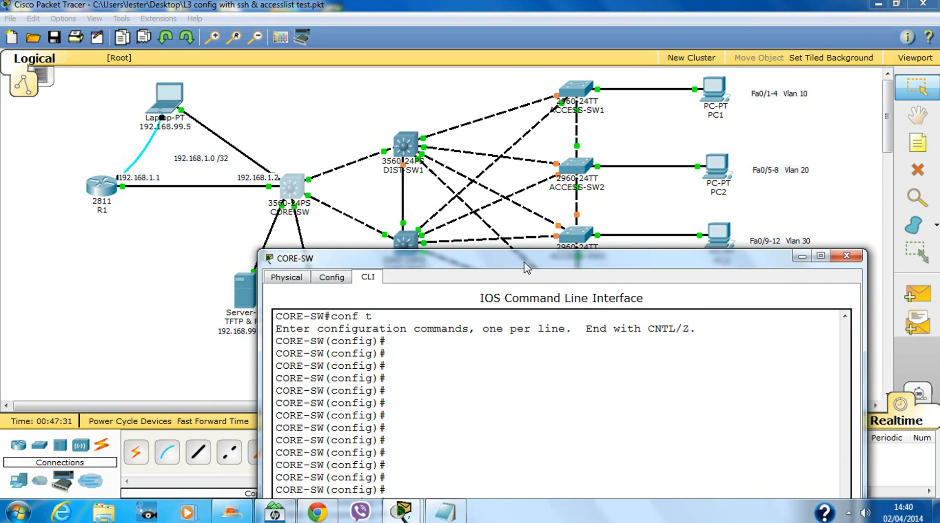
{"action": "left_click_drag", "start_coordinate": [525, 263], "coordinate": [526, 123]}
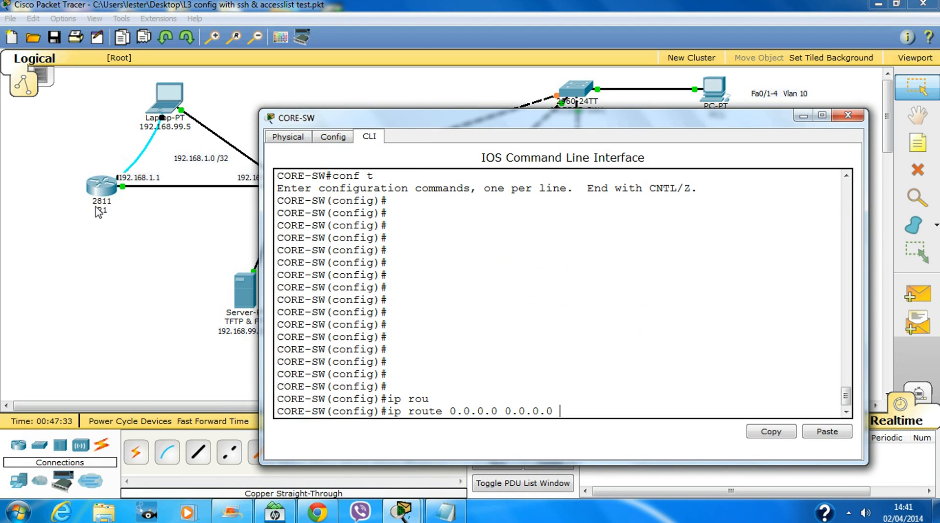
{"action": "type", "text": "fa"}
{"action": "key", "text": "Return"}
Leave configuration mode with Ctrl+Z and start the sh run command.
{"action": "key", "text": "Return"}
{"action": "key", "text": "Return"}
{"action": "key", "text": "Return"}
{"action": "key", "text": "Return"}
{"action": "key", "text": "Return"}
{"action": "key", "text": "Return"}
{"action": "key", "text": "Return"}
{"action": "key", "text": "Return"}
{"action": "key", "text": "Return"}
{"action": "key", "text": "Return"}
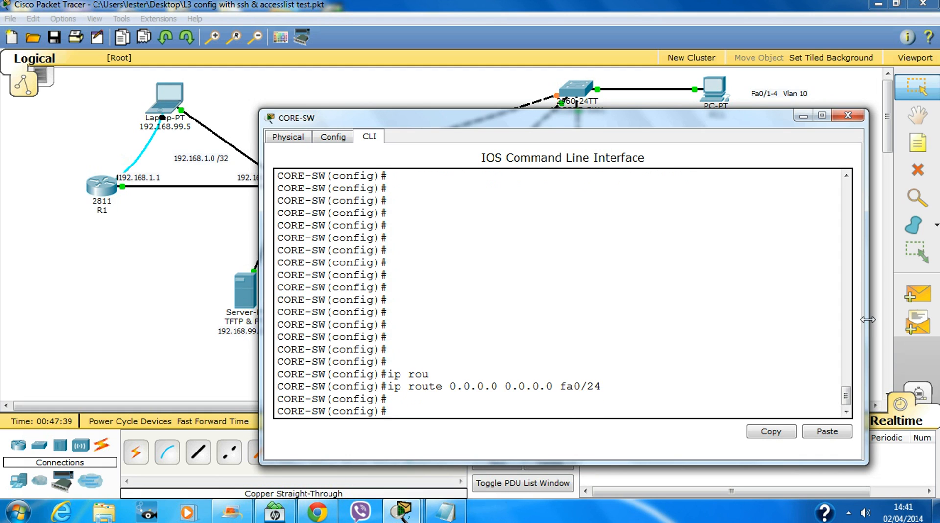
{"action": "key", "text": "ctrl+z"}
{"action": "key", "text": "Return"}
{"action": "key", "text": "Return"}
{"action": "key", "text": "Return"}
{"action": "key", "text": "Return"}
{"action": "key", "text": "Return"}
{"action": "key", "text": "Return"}
{"action": "key", "text": "Return"}
{"action": "key", "text": "Return"}
{"action": "key", "text": "Return"}
{"action": "key", "text": "Return"}
{"action": "key", "text": "Return"}
{"action": "key", "text": "Return"}
{"action": "key", "text": "Return"}
{"action": "key", "text": "Return"}
{"action": "key", "text": "Return"}
{"action": "type", "text": "sh r"}
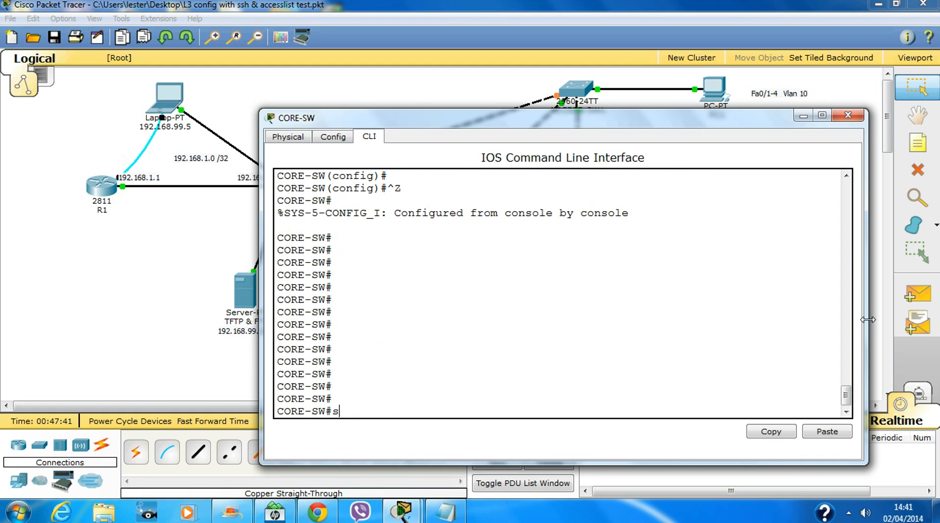
{"action": "key", "text": "Return"}
Page CORE-SW's running-config to the ip route 0.0.0.0 0.0.0.0 FastEthernet0/24 line, then close the console.
{"action": "key", "text": "space"}
{"action": "key", "text": "space"}
{"action": "key", "text": "space"}
{"action": "key", "text": "space"}
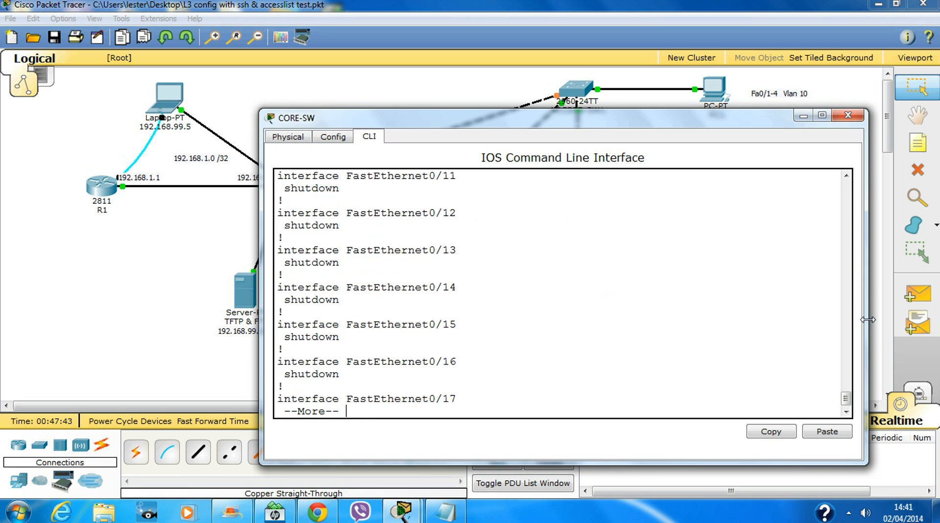
{"action": "key", "text": "space"}
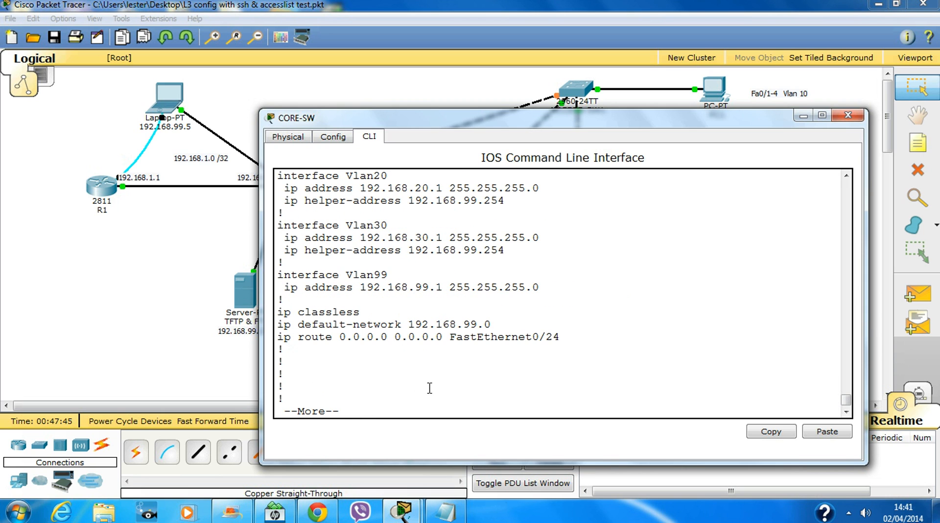
{"action": "key", "text": "space"}
{"action": "scroll", "coordinate": [441, 329], "scroll_direction": "up", "scroll_amount": 4}
{"action": "scroll", "coordinate": [443, 327], "scroll_direction": "up", "scroll_amount": 10}
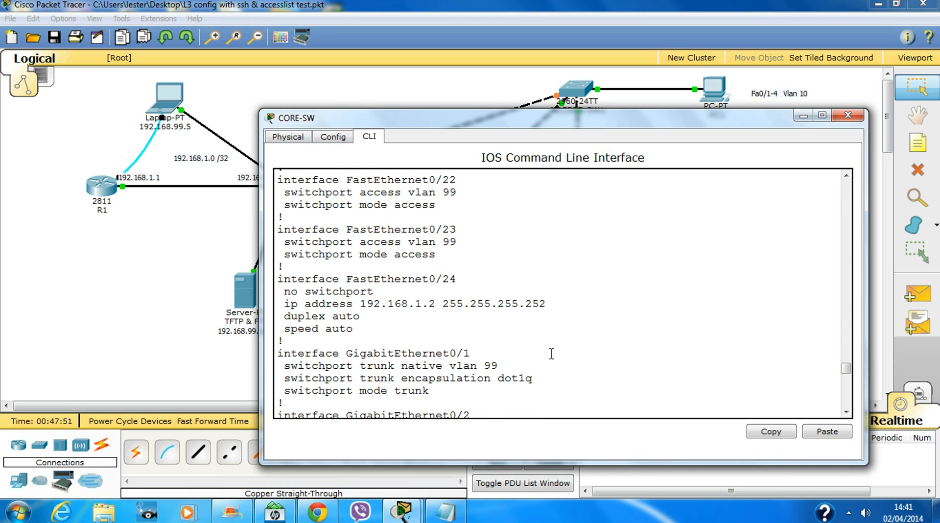
{"action": "scroll", "coordinate": [552, 350], "scroll_direction": "down", "scroll_amount": 10}
{"action": "scroll", "coordinate": [485, 345], "scroll_direction": "down", "scroll_amount": 2}
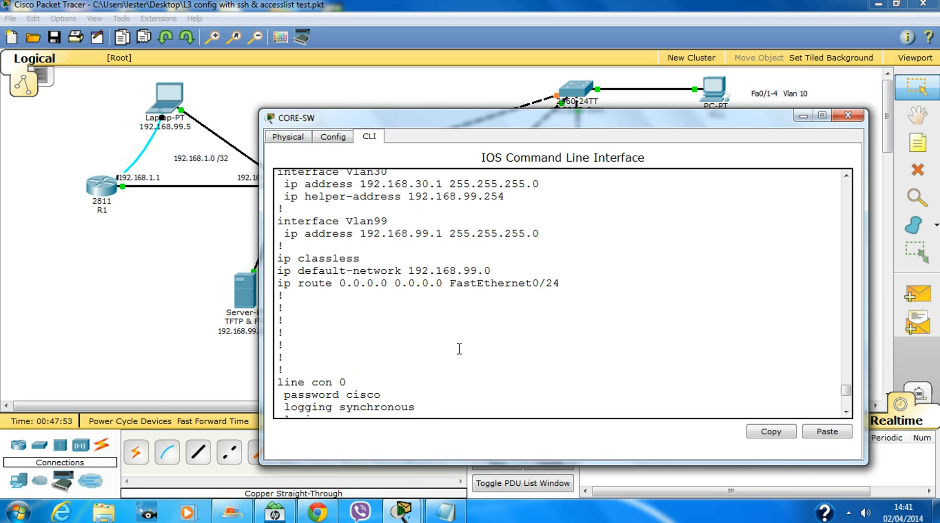
{"action": "left_click_drag", "start_coordinate": [583, 280], "coordinate": [275, 283]}
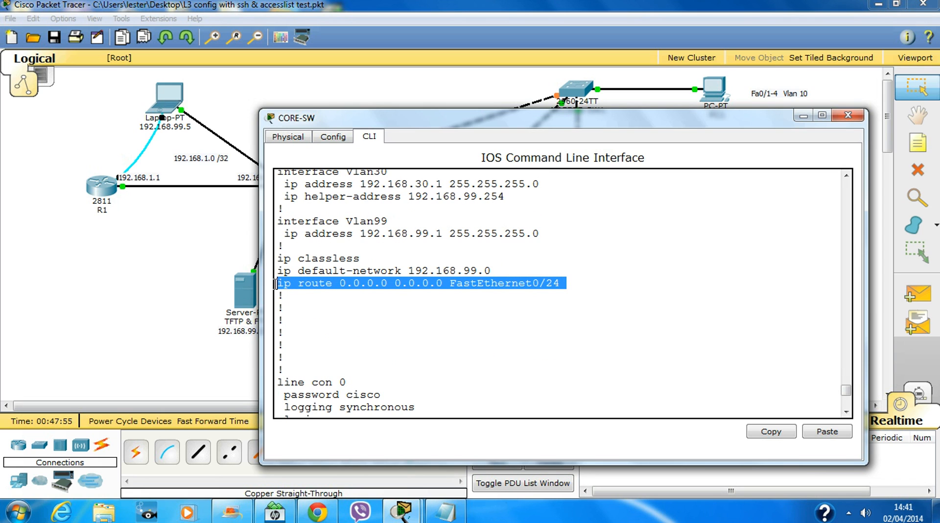
{"action": "left_click", "coordinate": [515, 334]}
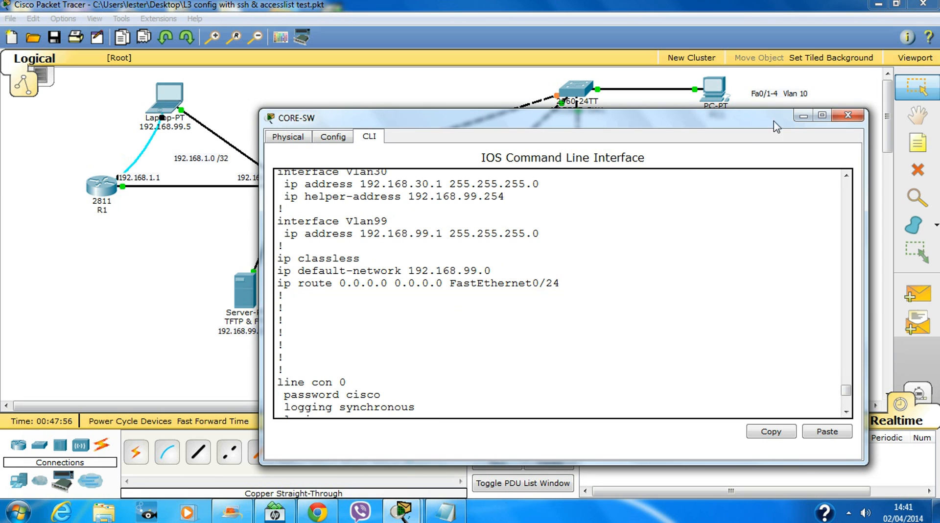
{"action": "left_click", "coordinate": [851, 114]}
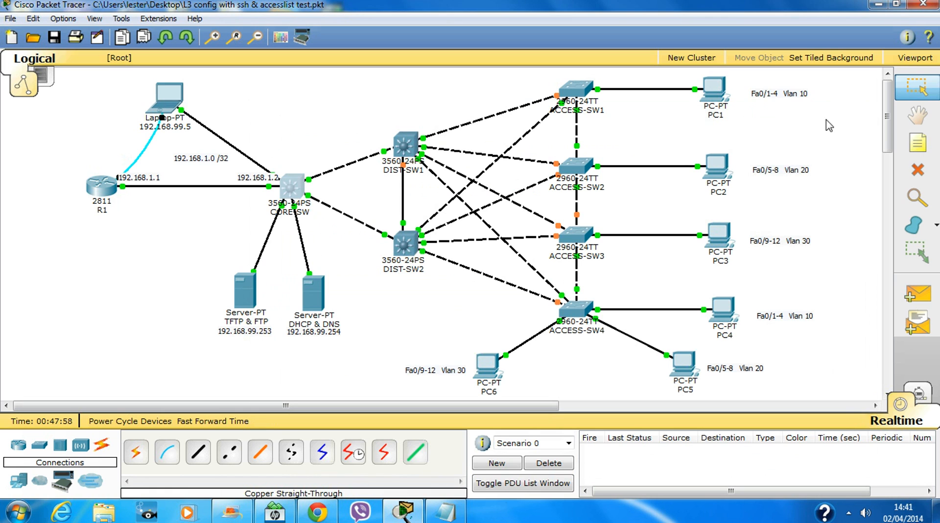
Ping 192.168.99.254 from PC1's command prompt, getting 4 replies with 0% loss.
{"action": "left_click", "coordinate": [716, 95]}
{"action": "left_click", "coordinate": [553, 162]}
{"action": "left_click_drag", "start_coordinate": [558, 100], "coordinate": [673, 67]}
{"action": "type", "text": "p"}
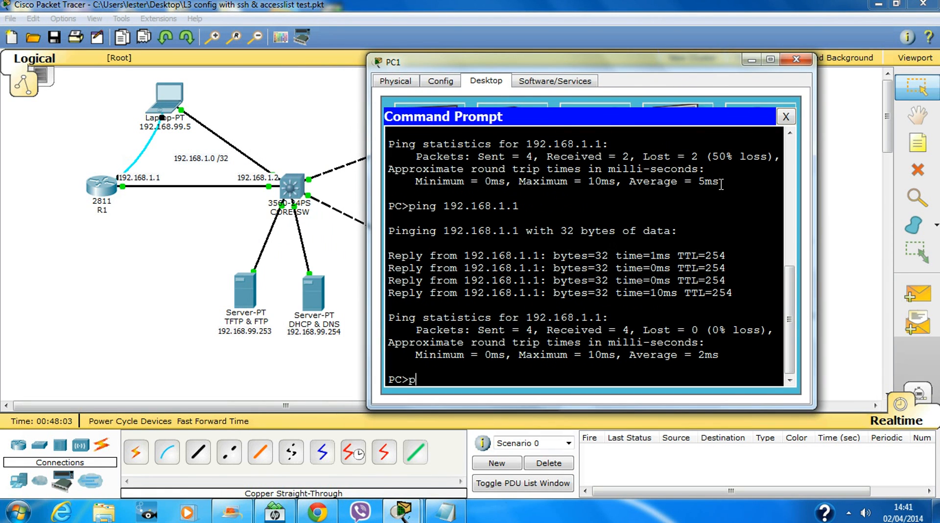
{"action": "type", "text": "ing 192.168.99."}
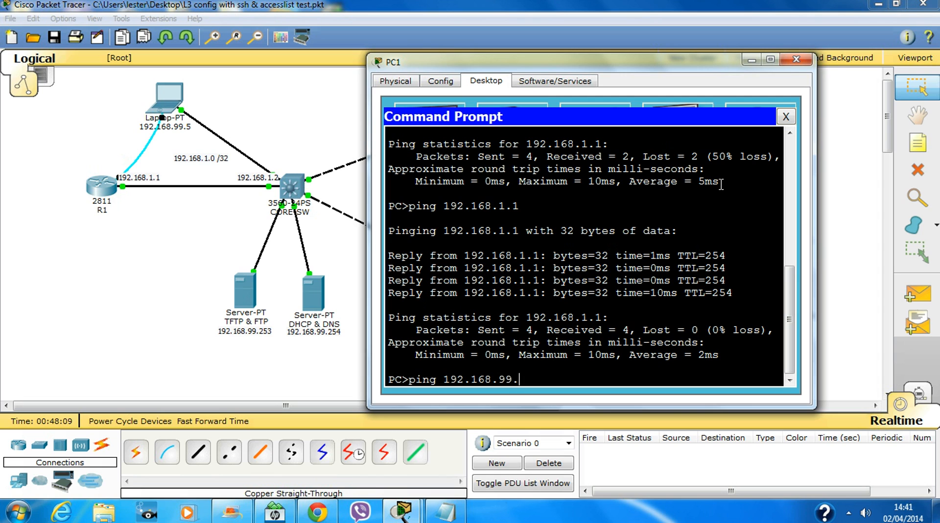
{"action": "type", "text": "254"}
{"action": "key", "text": "Return"}
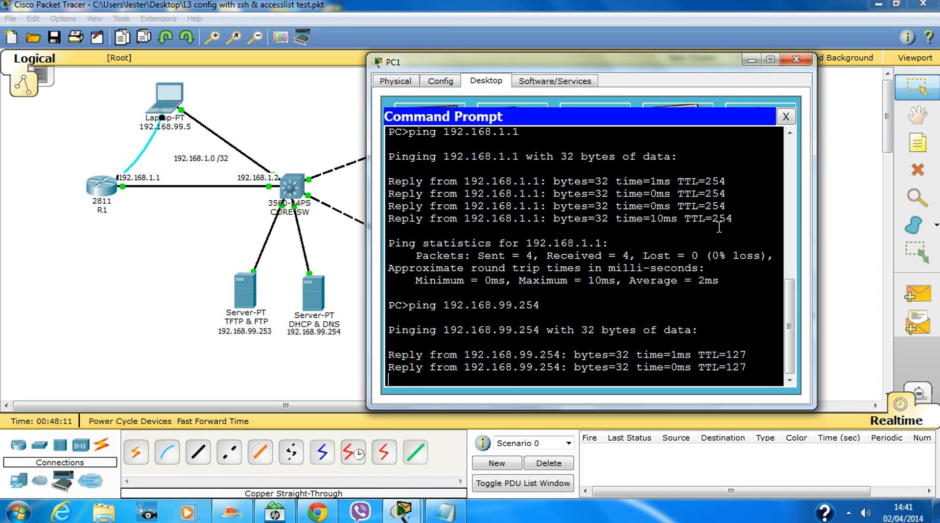
{"action": "left_click", "coordinate": [785, 117]}
{"action": "left_click", "coordinate": [760, 128]}
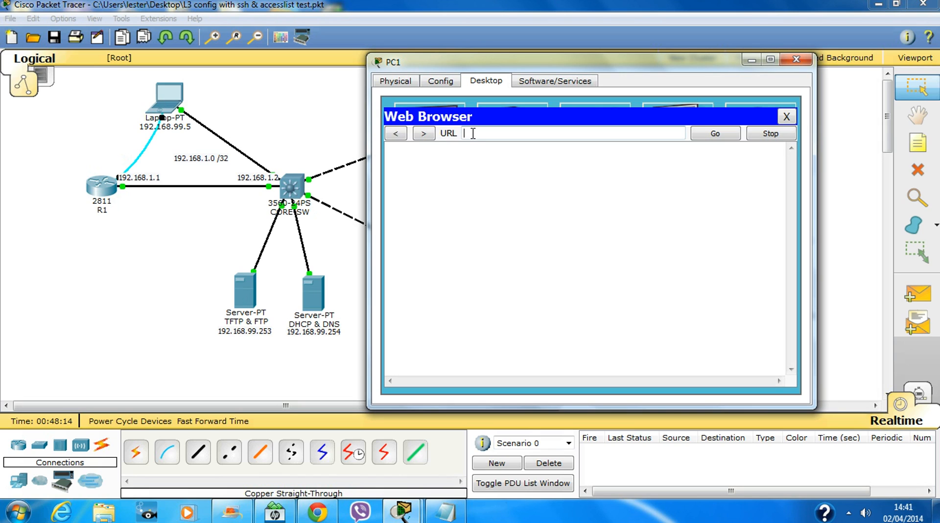
{"action": "type", "text": "www"}
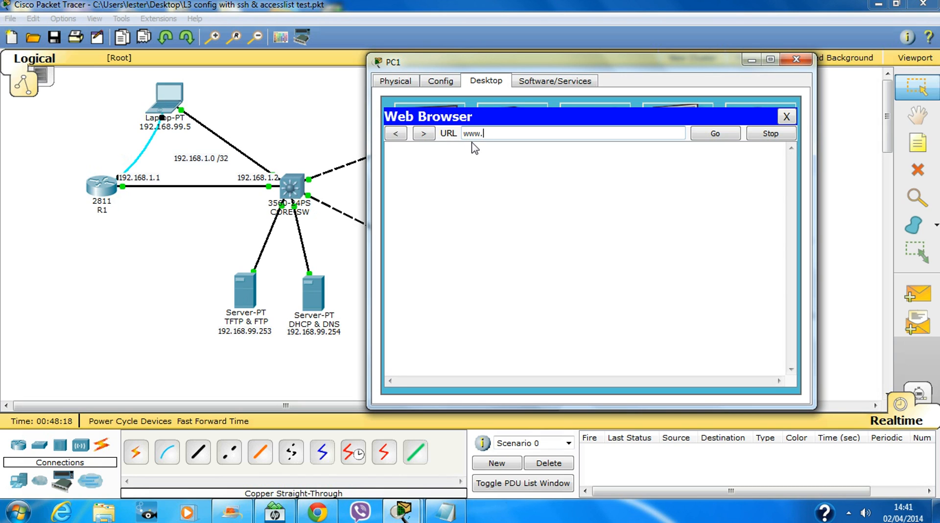
{"action": "type", "text": ".cisco.com"}
{"action": "key", "text": "Return"}
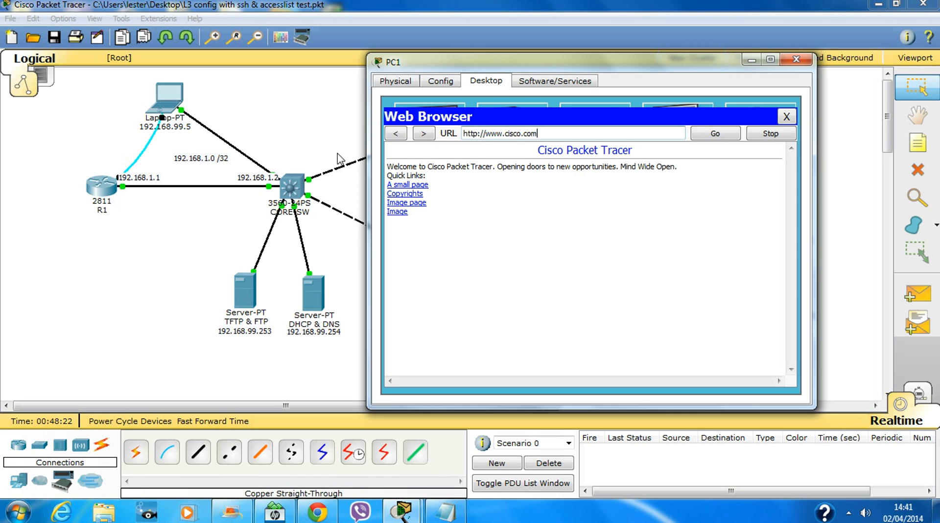
{"action": "left_click", "coordinate": [786, 117]}
Connect PC1 by FTP to 192.168.99.253 and log in with the FTP username and password.
{"action": "left_click", "coordinate": [661, 144]}
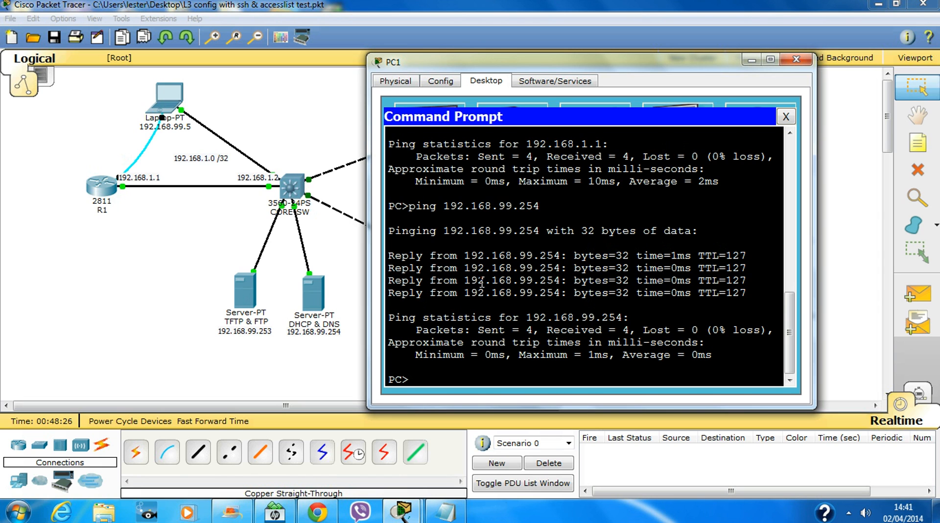
{"action": "key", "text": "Return"}
{"action": "key", "text": "Return"}
{"action": "key", "text": "Return"}
{"action": "key", "text": "Return"}
{"action": "key", "text": "Return"}
{"action": "key", "text": "Return"}
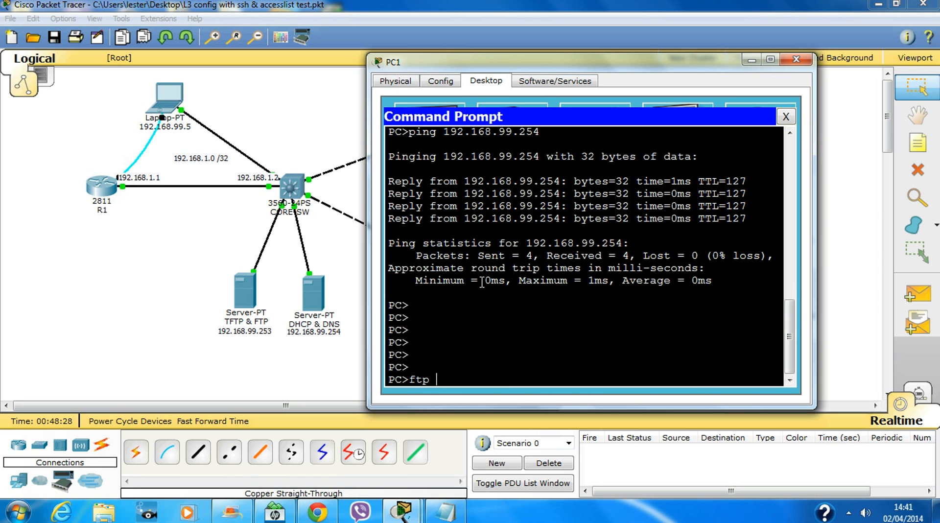
{"action": "type", "text": "ftp 192.168.99.253"}
{"action": "key", "text": "Return"}
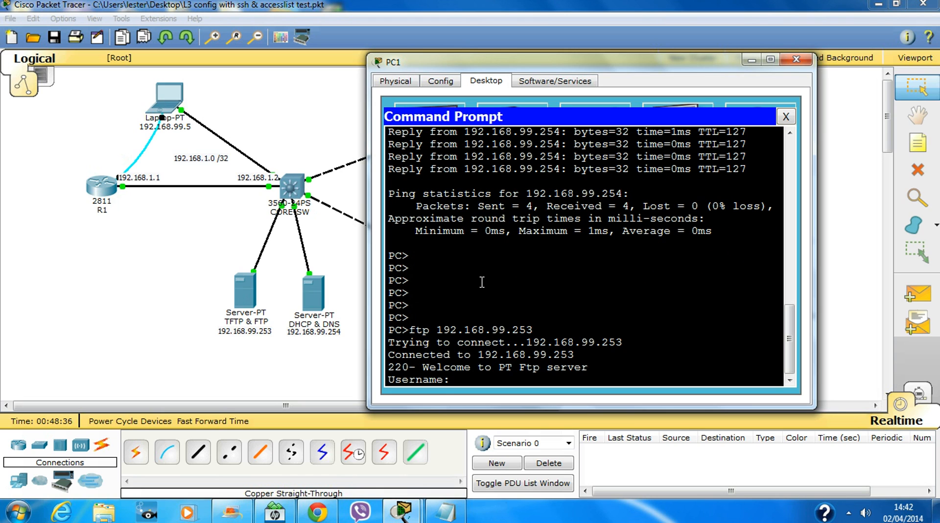
{"action": "type", "text": "cisco"}
{"action": "key", "text": "Return"}
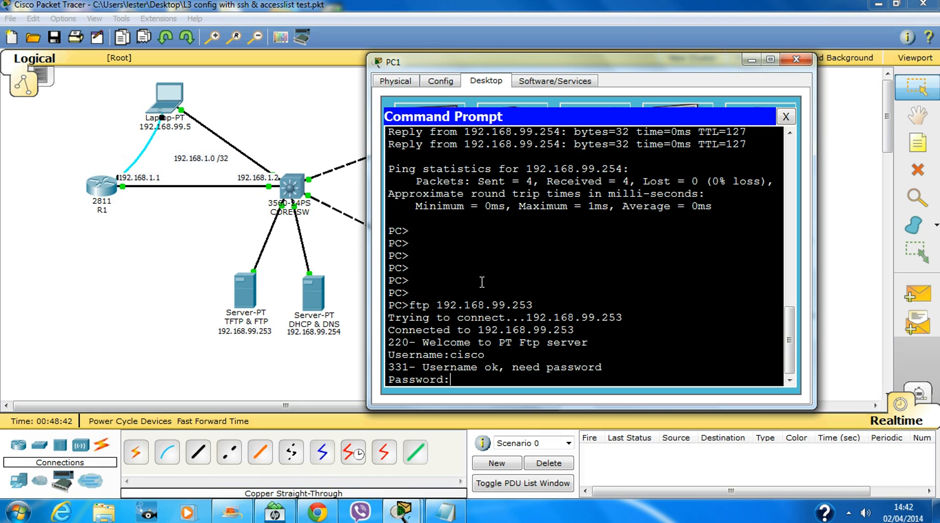
{"action": "key", "text": "Return"}
Run dir and help in the FTP session, quit it, and close PC1's window.
{"action": "key", "text": "Return"}
{"action": "key", "text": "Return"}
{"action": "key", "text": "Return"}
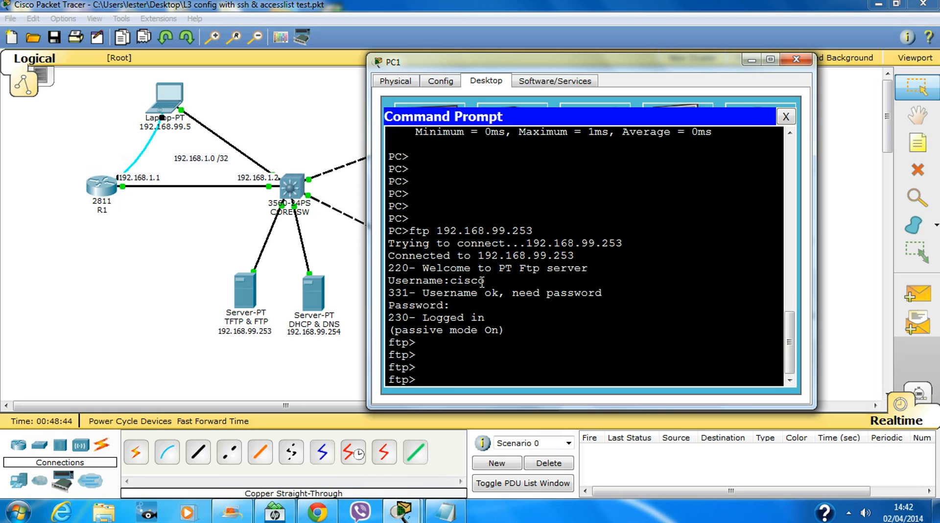
{"action": "type", "text": "dir"}
{"action": "key", "text": "Return"}
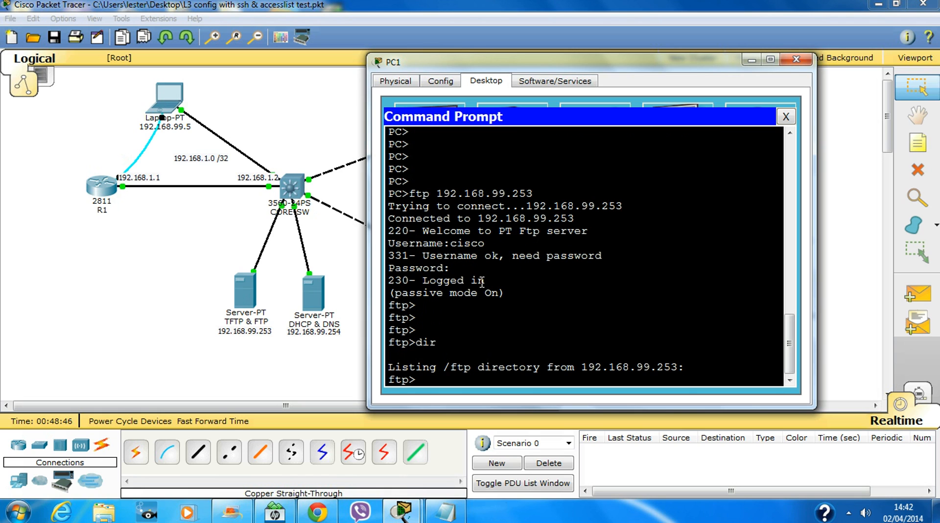
{"action": "type", "text": "help"}
{"action": "key", "text": "Return"}
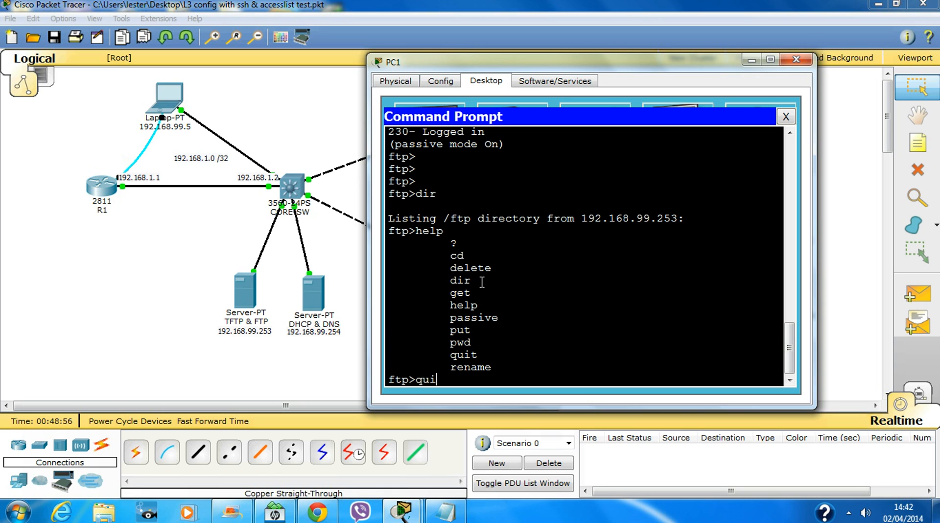
{"action": "type", "text": "t"}
{"action": "key", "text": "Return"}
{"action": "key", "text": "Return"}
{"action": "key", "text": "Return"}
{"action": "key", "text": "Return"}
{"action": "key", "text": "Return"}
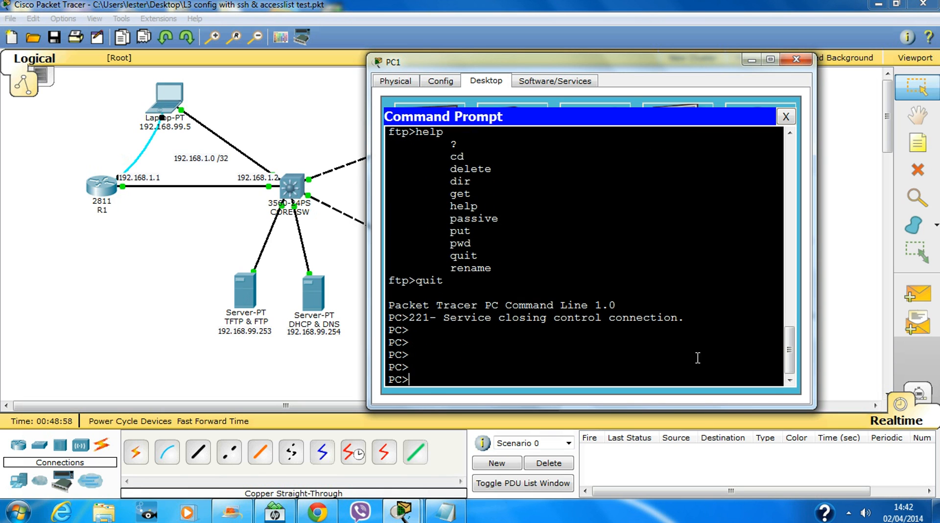
{"action": "left_click", "coordinate": [796, 59]}
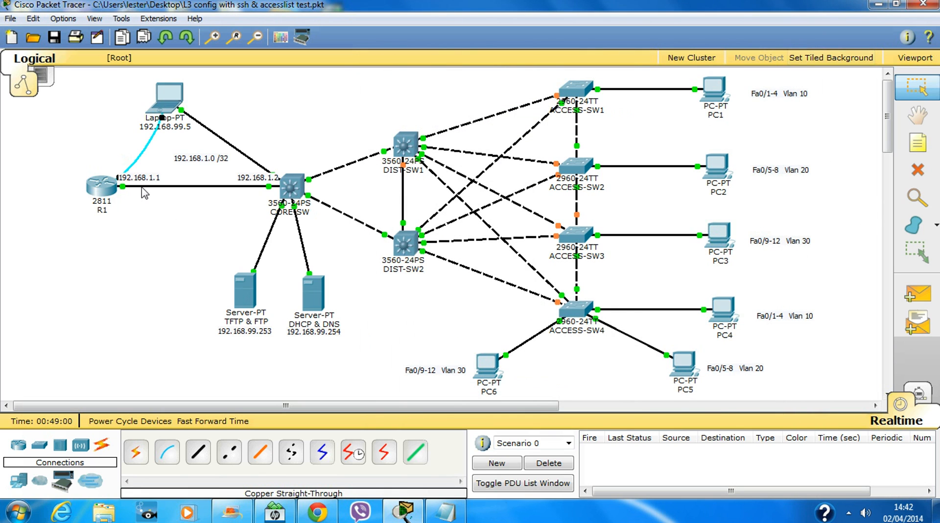